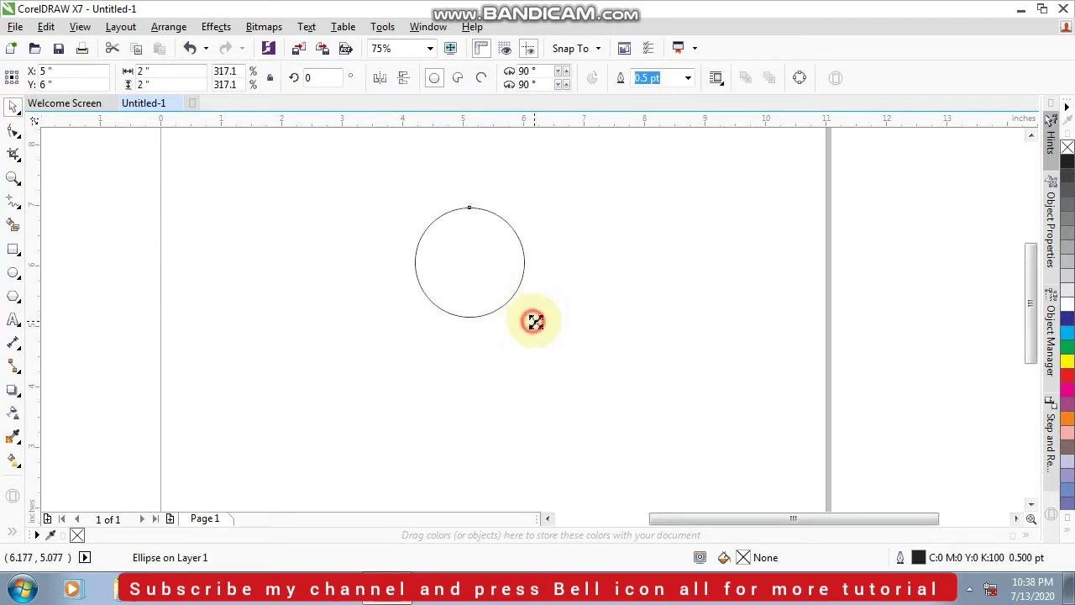
# Place one copy of the circle to its right and another below it, overlapping the original.
pyautogui.moveTo(478, 280); pyautogui.dragTo(663, 282)
pyautogui.scroll(2, 453, 220)
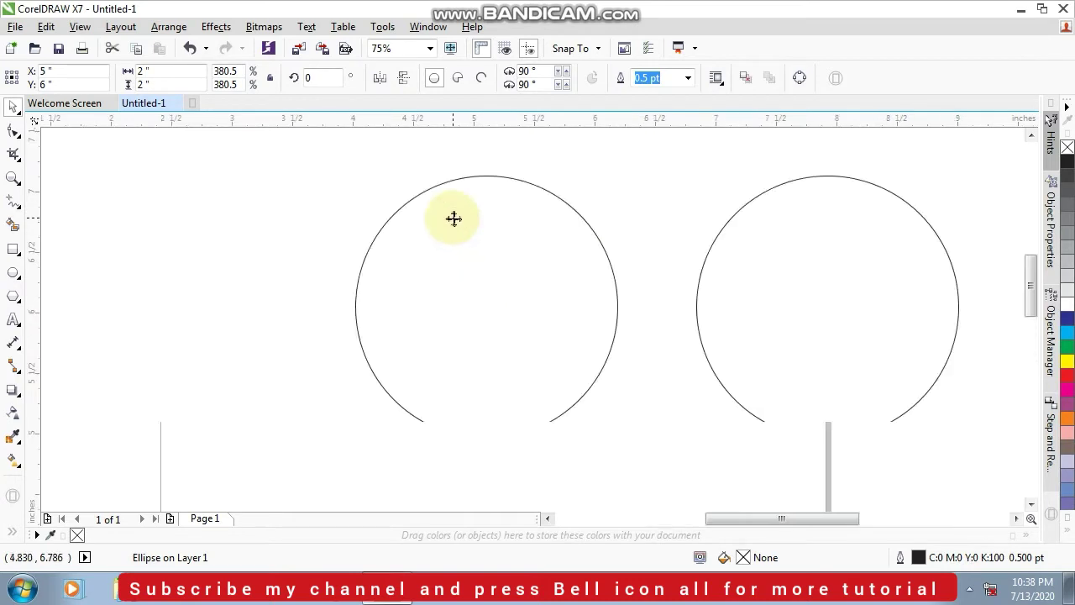
pyautogui.scroll(-2, 451, 220)
pyautogui.moveTo(451, 221); pyautogui.dragTo(478, 304)
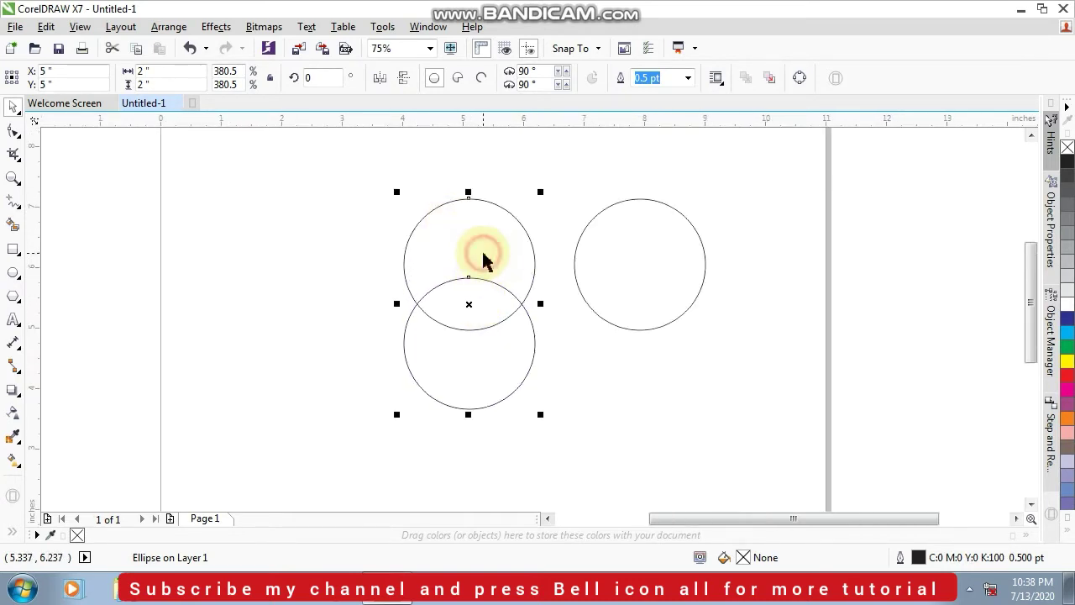
# Intersect the two overlapping circles and delete both circles, keeping only the lens shape of their overlap.
pyautogui.keyDown('shift'); pyautogui.click(486, 261); pyautogui.keyUp('shift')
pyautogui.click(512, 82)
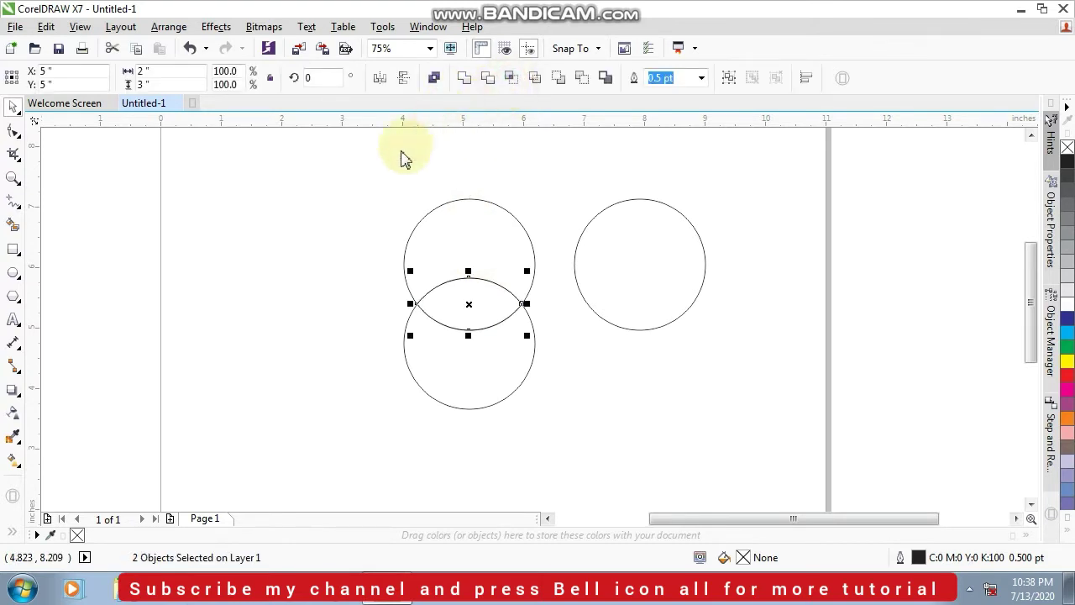
pyautogui.moveTo(472, 241); pyautogui.dragTo(380, 233)
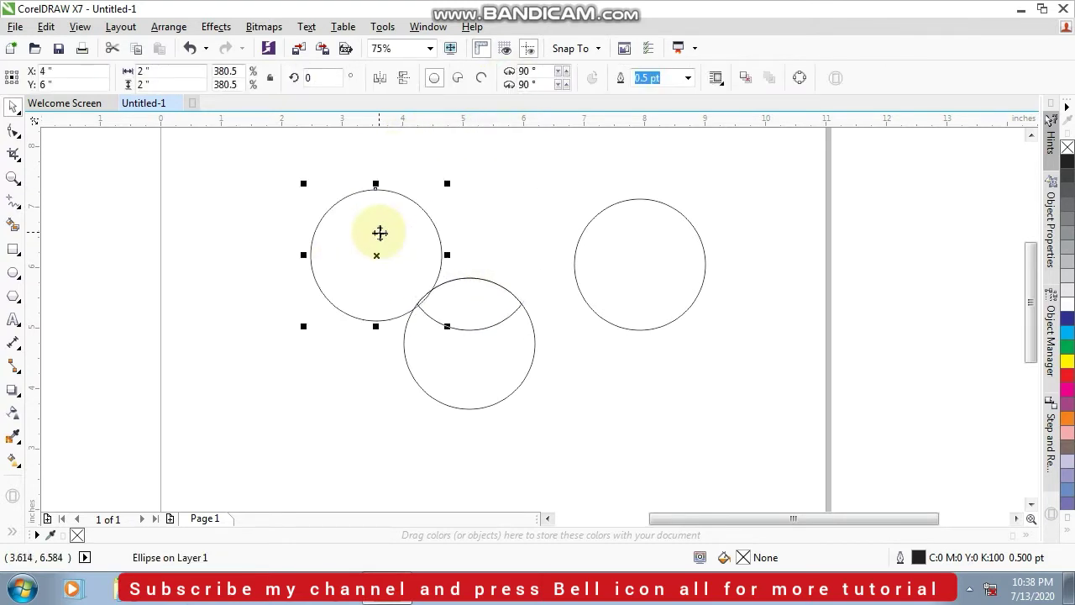
pyautogui.press('Delete')
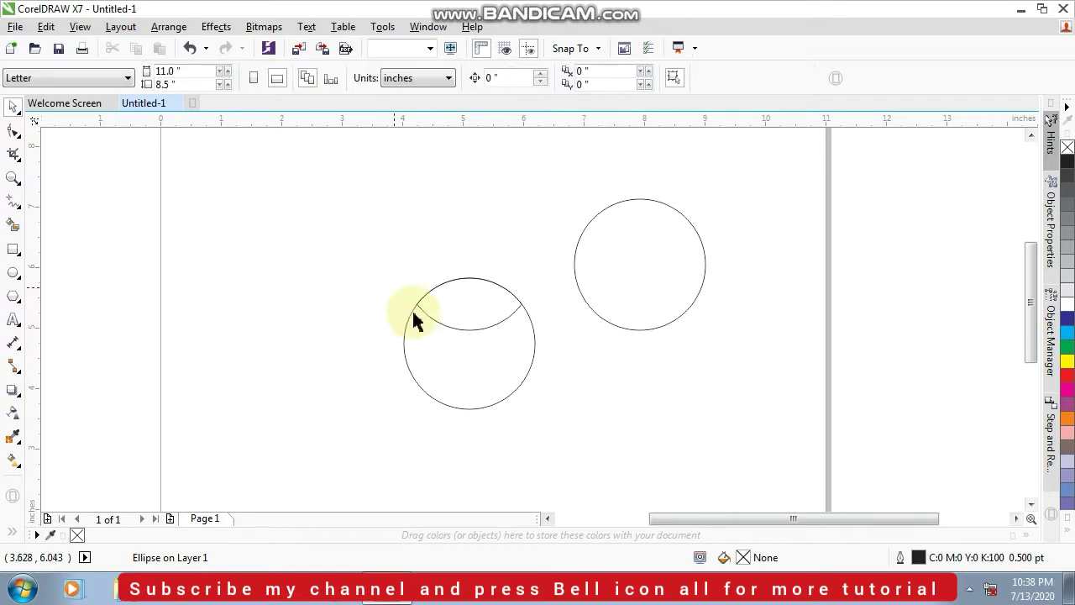
pyautogui.moveTo(491, 384); pyautogui.dragTo(347, 386)
pyautogui.press('Delete')
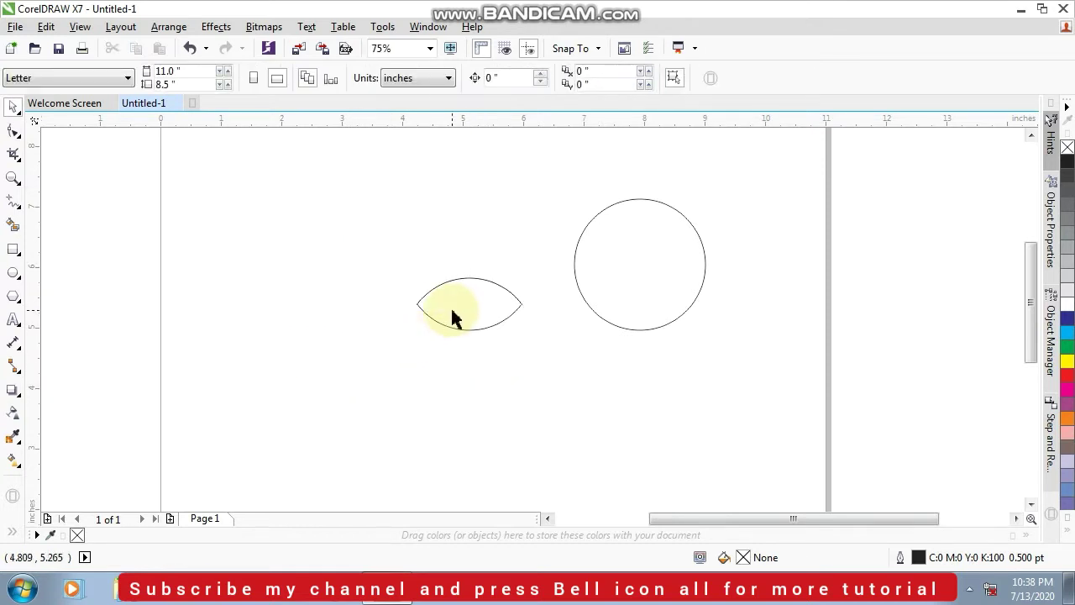
# Move the lens shape horizontally away from the remaining circle to about X 3 in.
pyautogui.scroll(2, 466, 314)
pyautogui.click(466, 309)
pyautogui.scroll(-2, 466, 309)
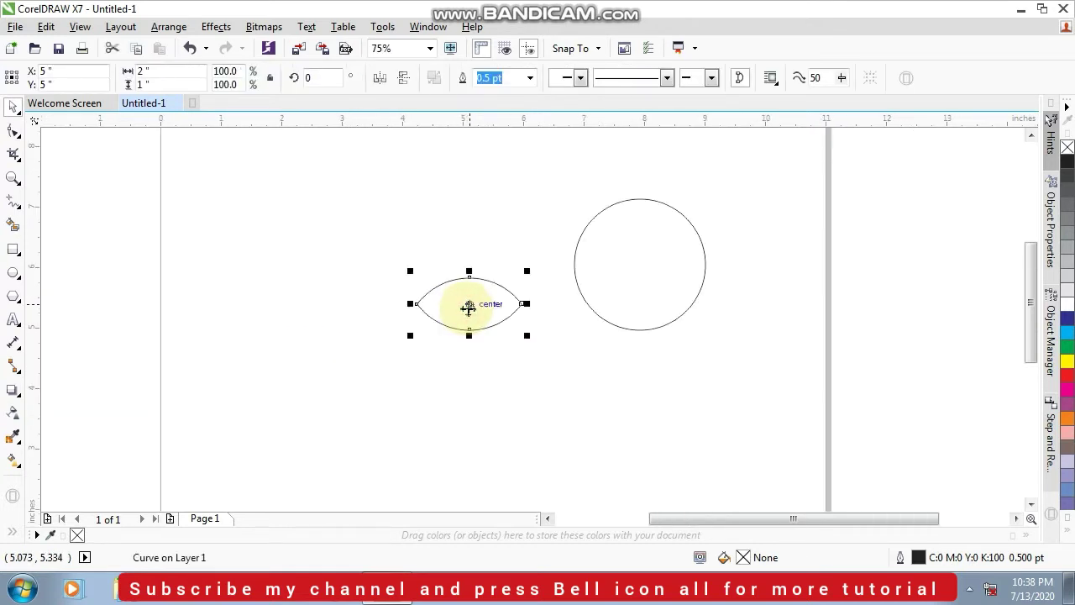
pyautogui.moveTo(468, 308); pyautogui.dragTo(329, 303)
# Rotate the lens shape to about 268 degrees so its pointed ends face up and down.
pyautogui.scroll(2, 331, 303)
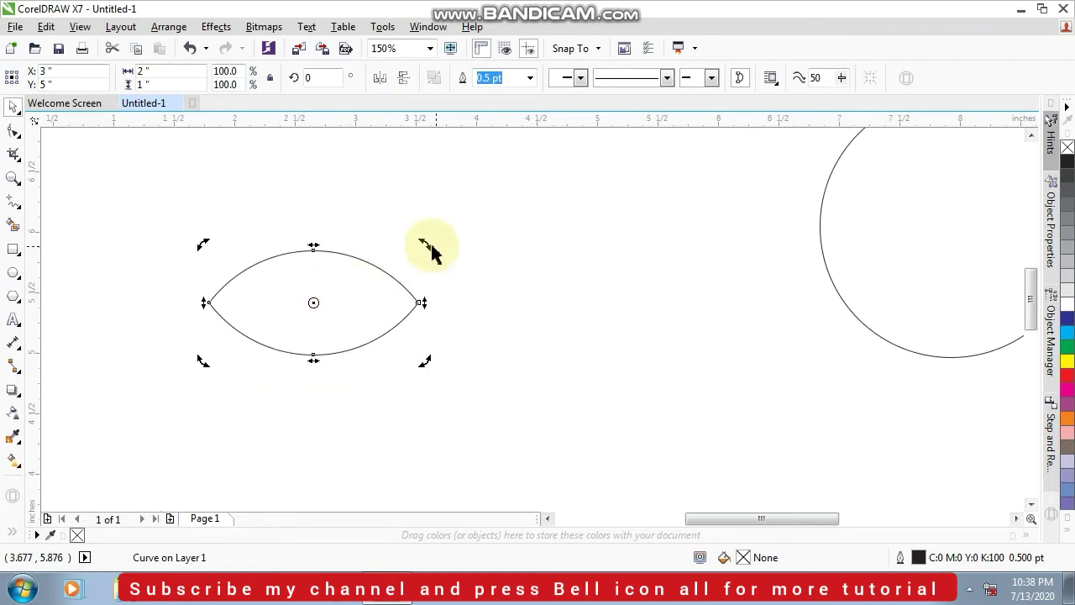
pyautogui.moveTo(425, 245); pyautogui.dragTo(396, 355)
pyautogui.click(361, 367)
pyautogui.click(361, 364)
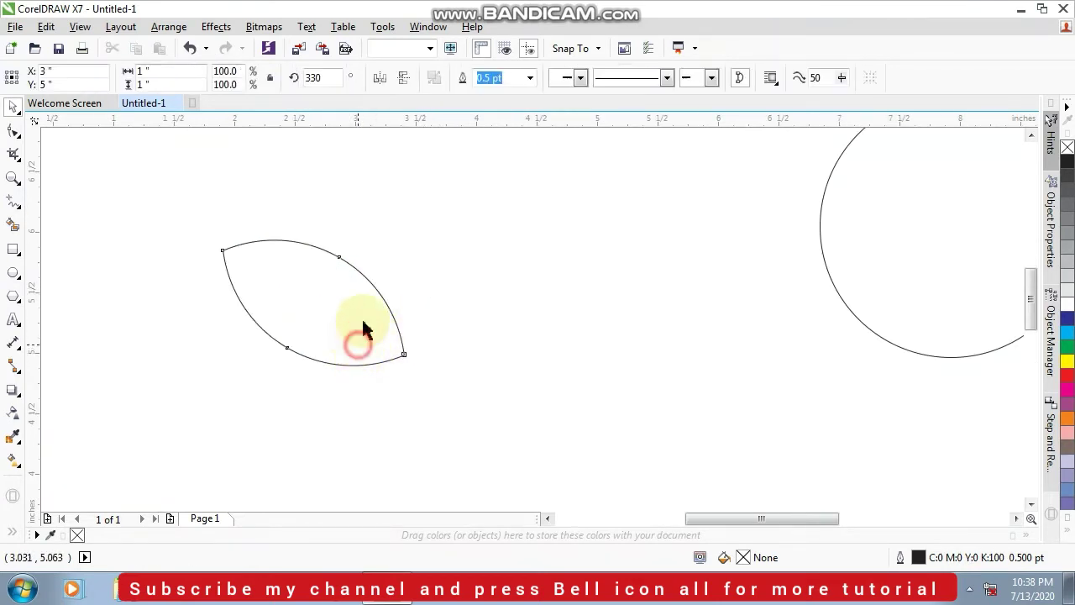
pyautogui.click(361, 362)
pyautogui.moveTo(413, 233); pyautogui.dragTo(408, 332)
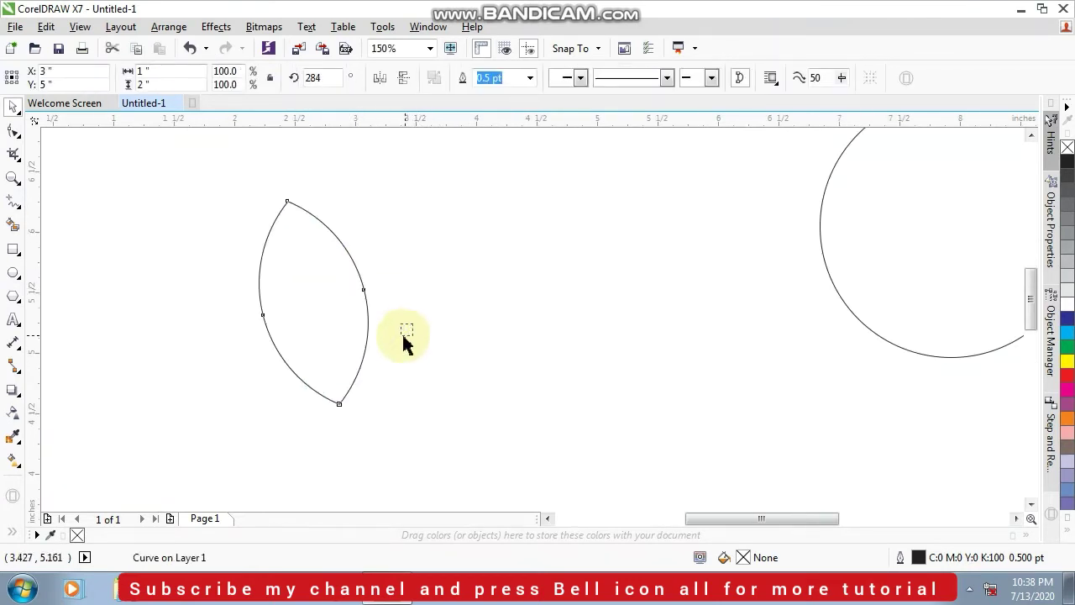
pyautogui.click(360, 319)
pyautogui.click(346, 278)
pyautogui.click(346, 277)
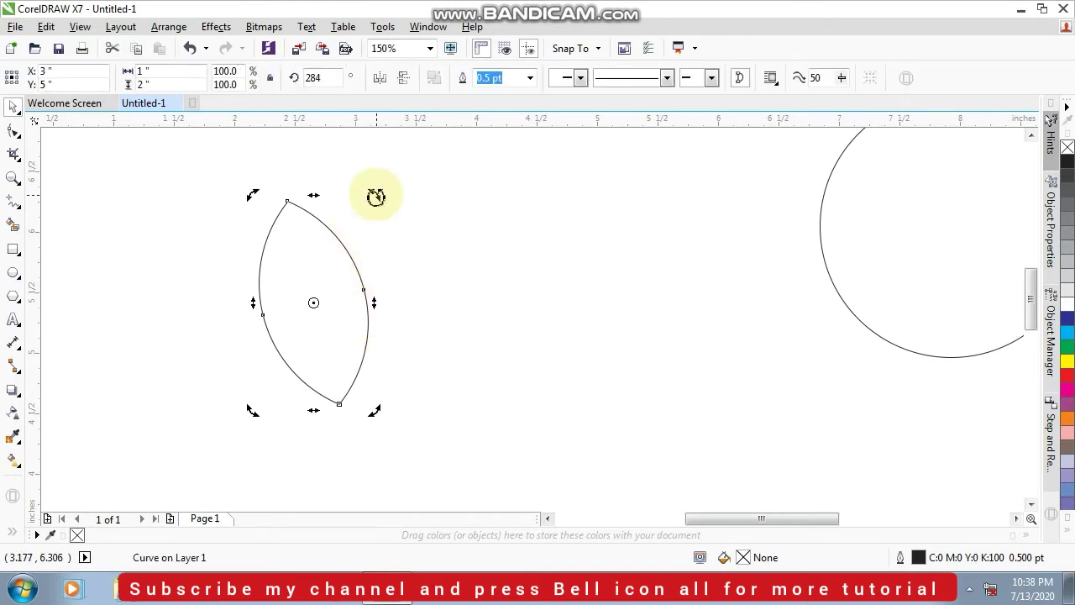
pyautogui.moveTo(375, 196); pyautogui.dragTo(403, 216)
# Copy the upright lens to its right and delete the two side nodes of the original with the Shape tool.
pyautogui.click(334, 246)
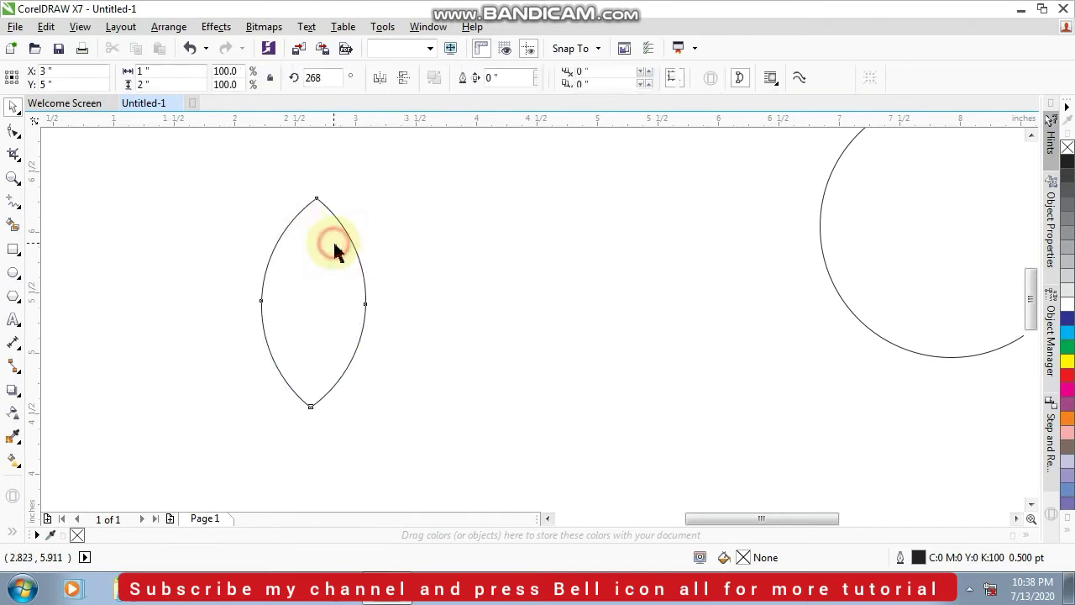
pyautogui.moveTo(334, 246); pyautogui.dragTo(546, 269)
pyautogui.click(324, 269)
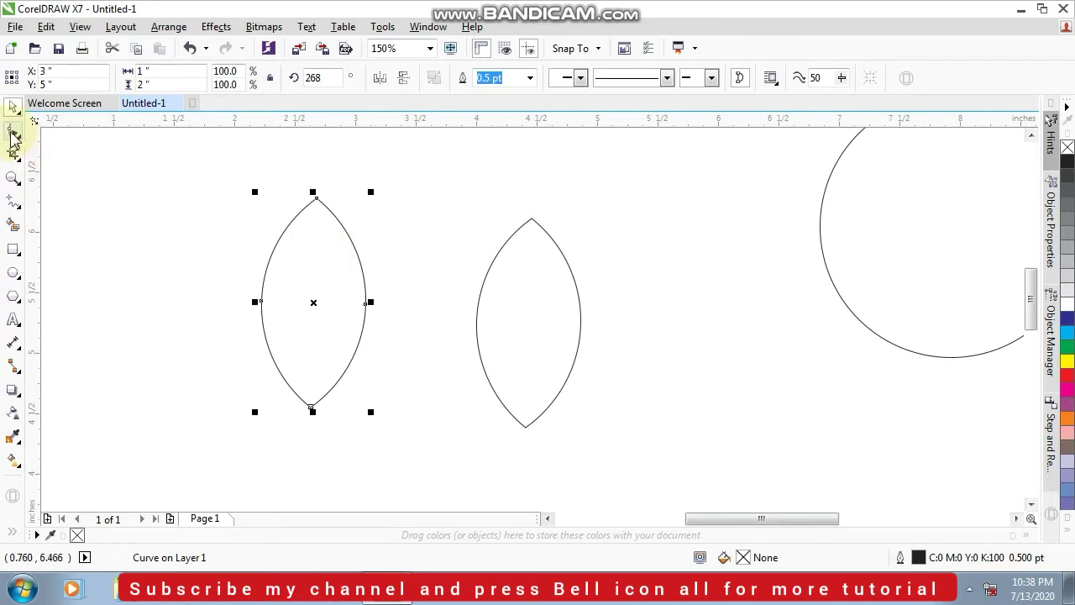
pyautogui.click(13, 132)
pyautogui.moveTo(213, 242); pyautogui.dragTo(371, 328)
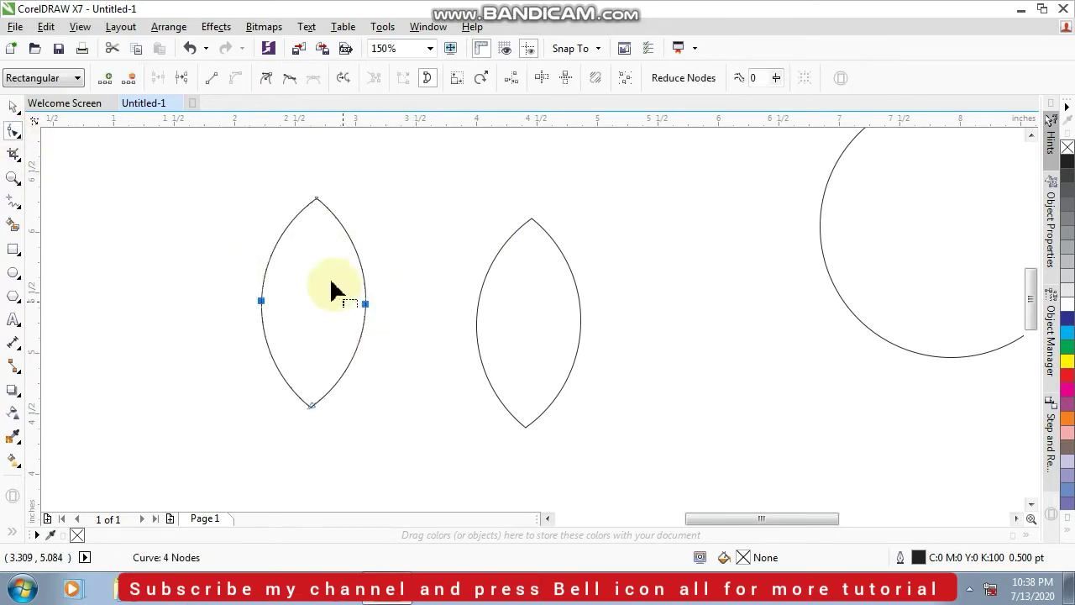
pyautogui.rightClick(312, 269)
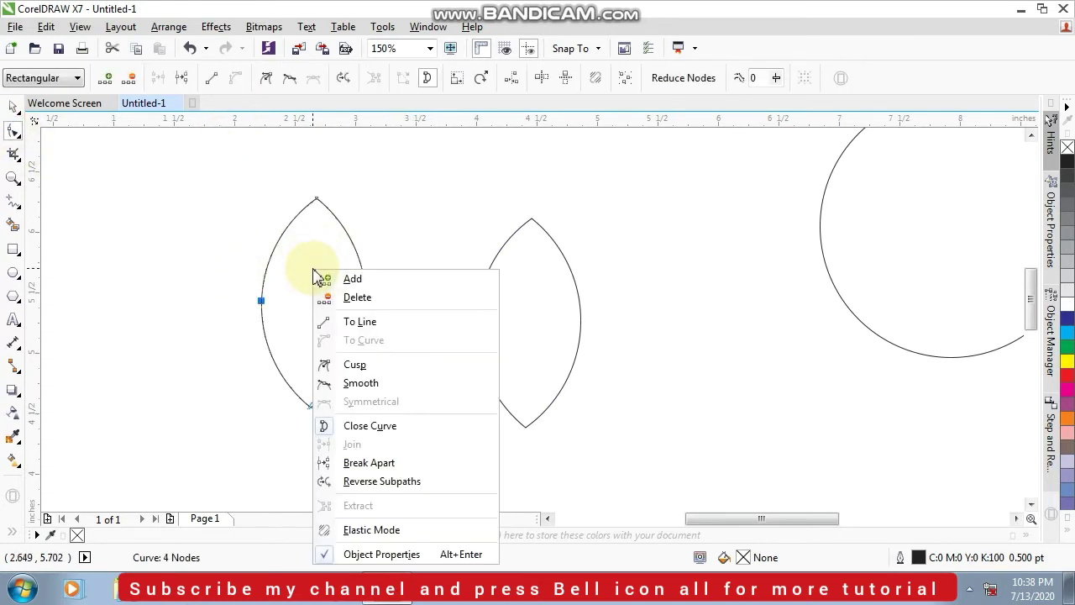
pyautogui.click(351, 297)
# Bend the original lens into a leaf, with an S-curved right edge and a fuller left edge, using the tip nodes' handles.
pyautogui.moveTo(295, 449); pyautogui.dragTo(284, 296)
pyautogui.moveTo(383, 252); pyautogui.dragTo(400, 285)
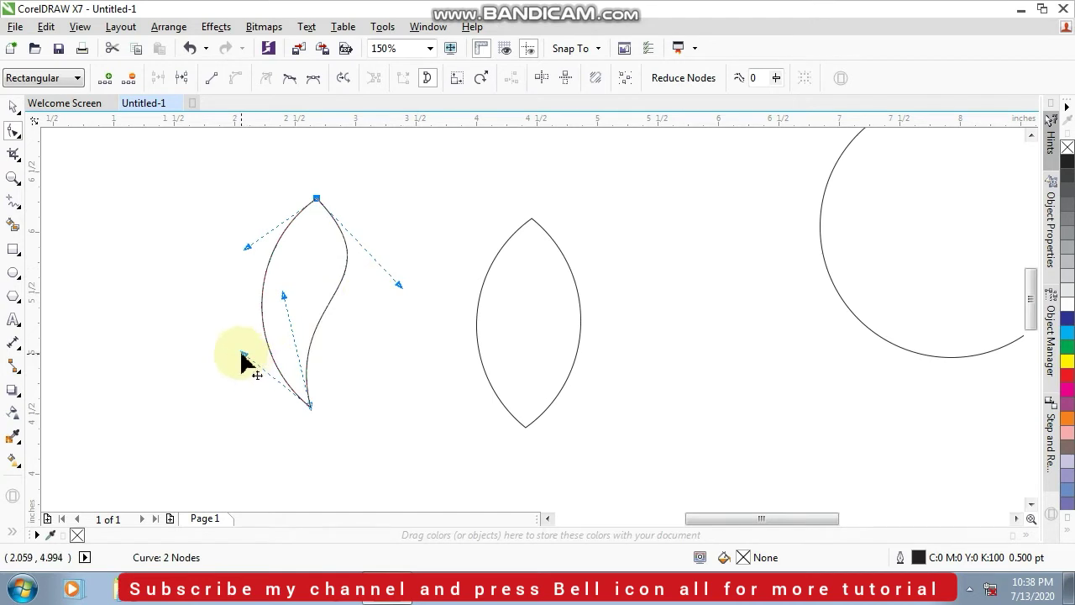
pyautogui.moveTo(239, 352); pyautogui.dragTo(203, 358)
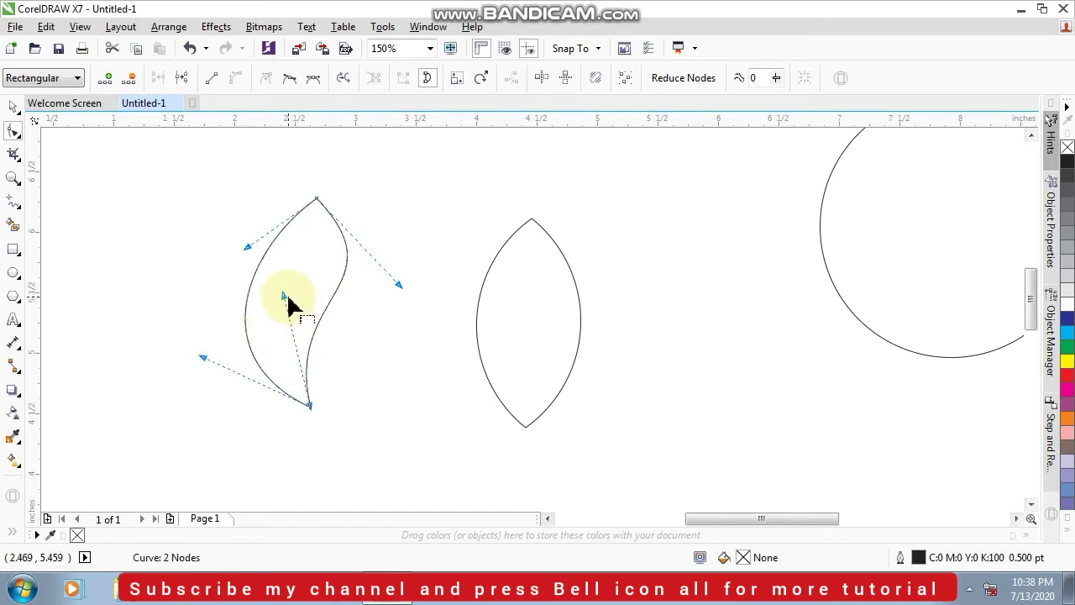
pyautogui.moveTo(286, 307); pyautogui.dragTo(256, 309)
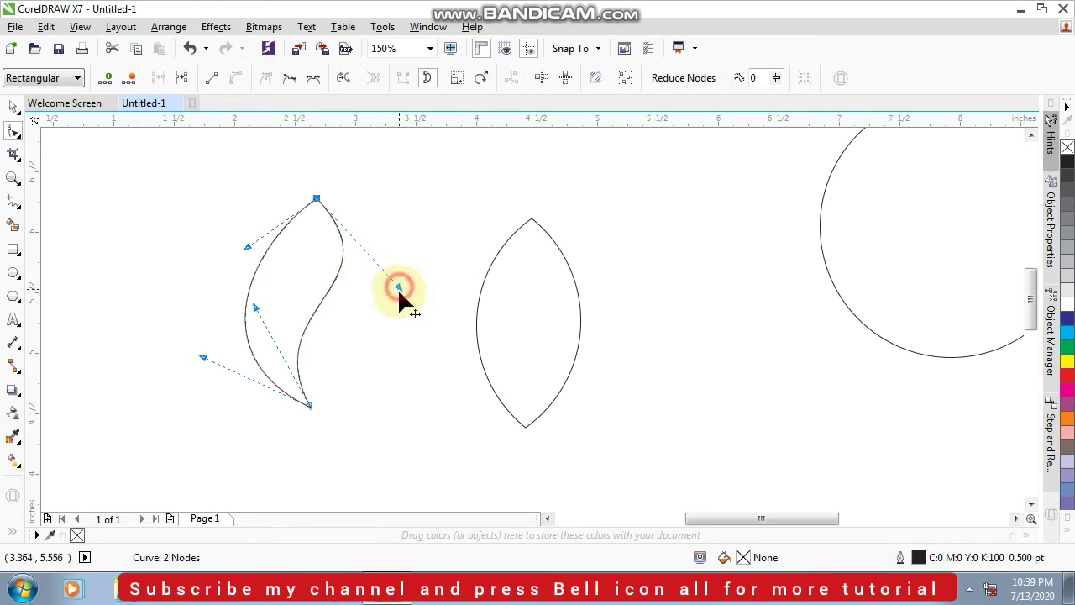
# Fine-tune the S-curve of the leaf's right edge with its upper and lower handles, leaving the leaf deselected.
pyautogui.moveTo(399, 288); pyautogui.dragTo(383, 336)
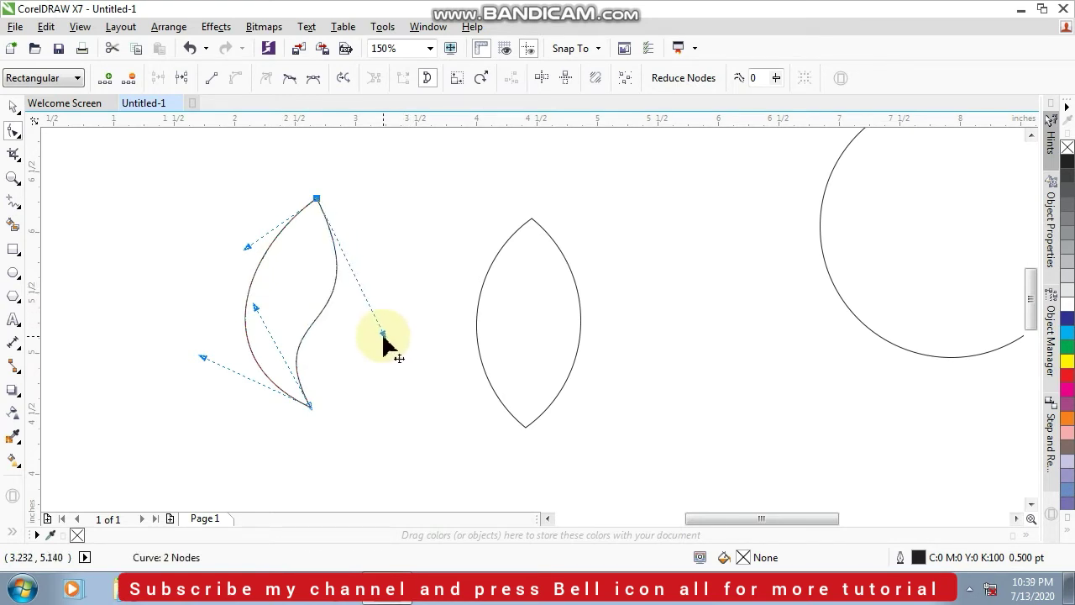
pyautogui.scroll(1, 383, 345)
pyautogui.scroll(-1, 383, 345)
pyautogui.moveTo(383, 336); pyautogui.dragTo(405, 322)
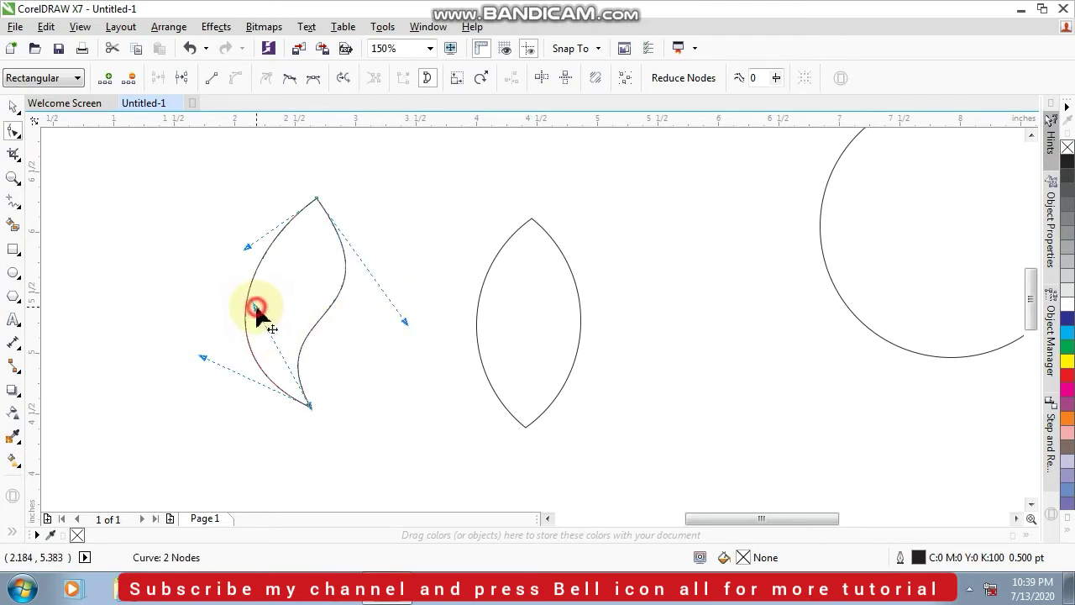
pyautogui.moveTo(256, 308); pyautogui.dragTo(279, 314)
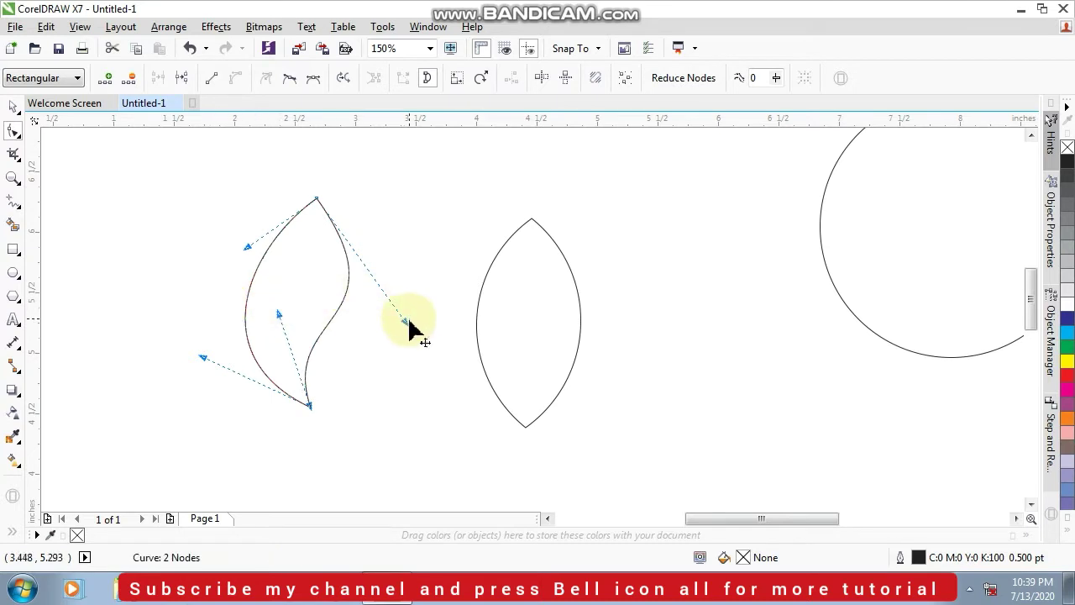
pyautogui.moveTo(406, 324); pyautogui.dragTo(390, 315)
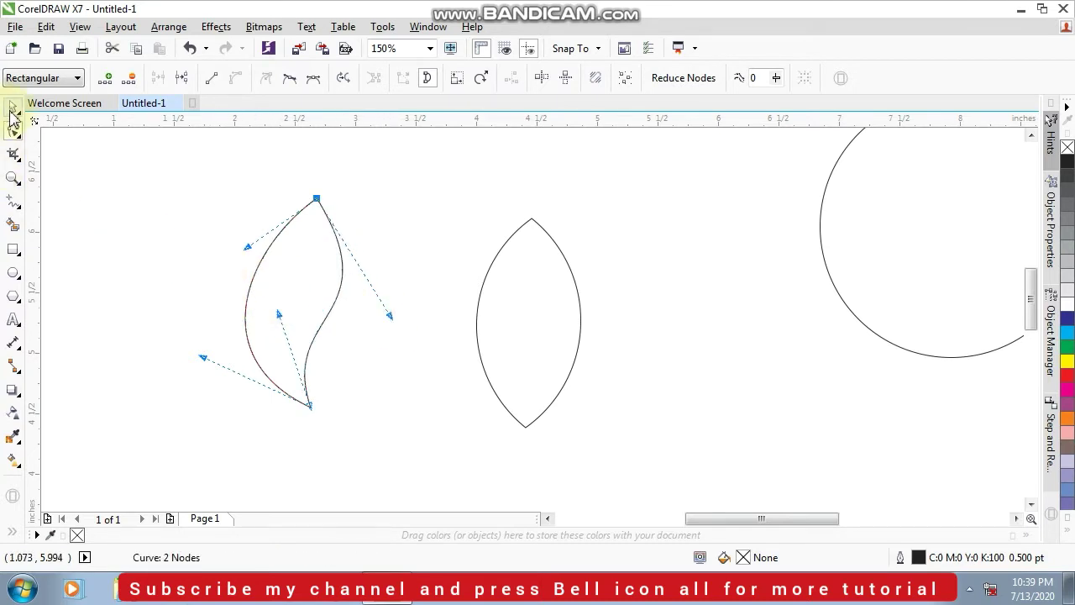
pyautogui.click(13, 118)
pyautogui.click(173, 196)
pyautogui.click(307, 255)
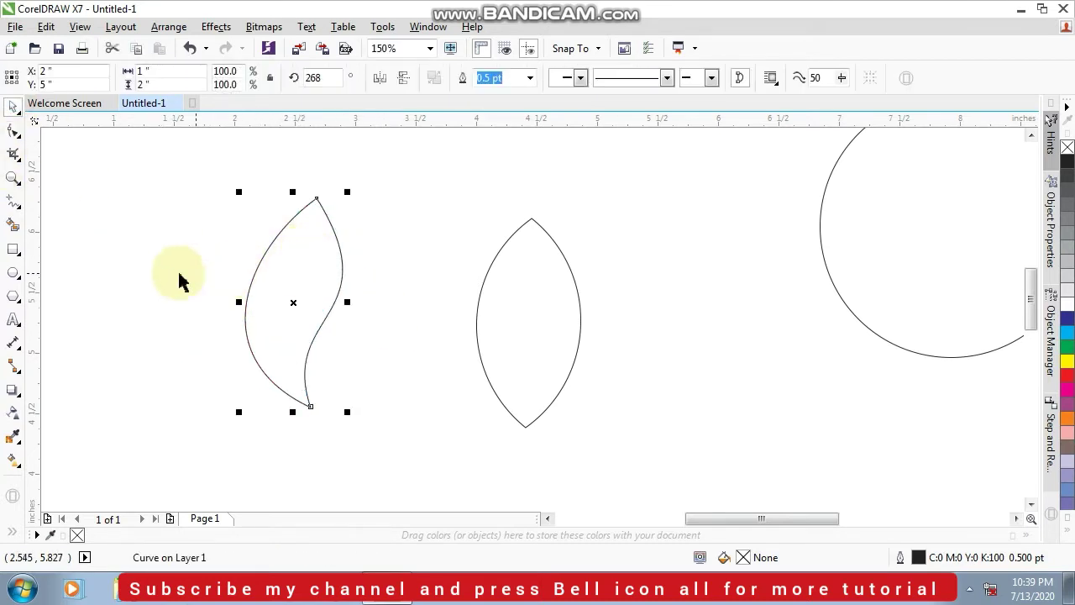
pyautogui.click(137, 264)
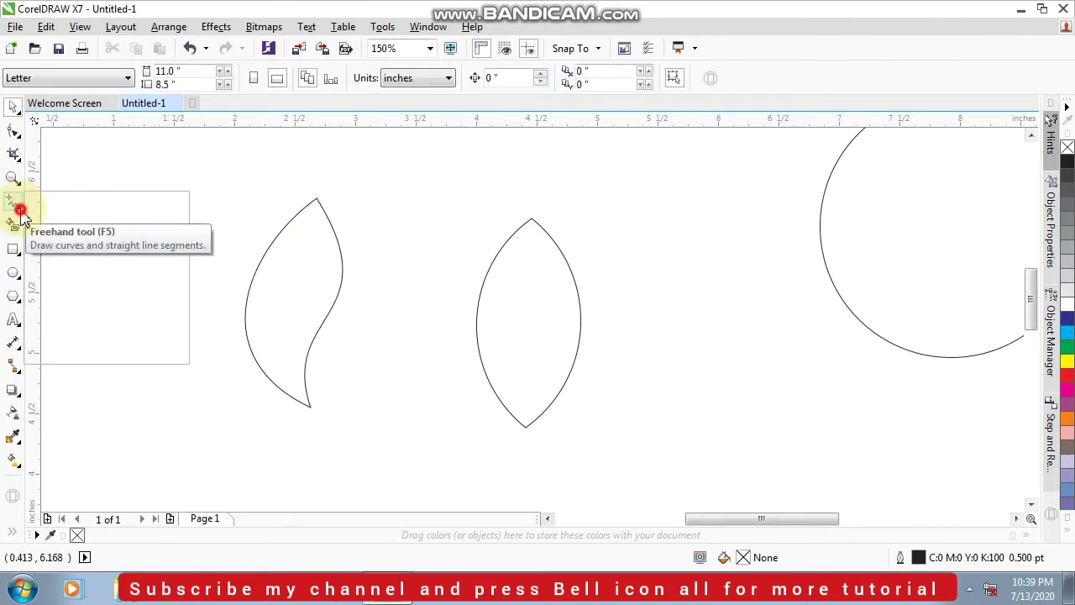
# Draw a 2-Point Line from the leaf's upper tip to its lower tip.
pyautogui.click(17, 207)
pyautogui.click(81, 222)
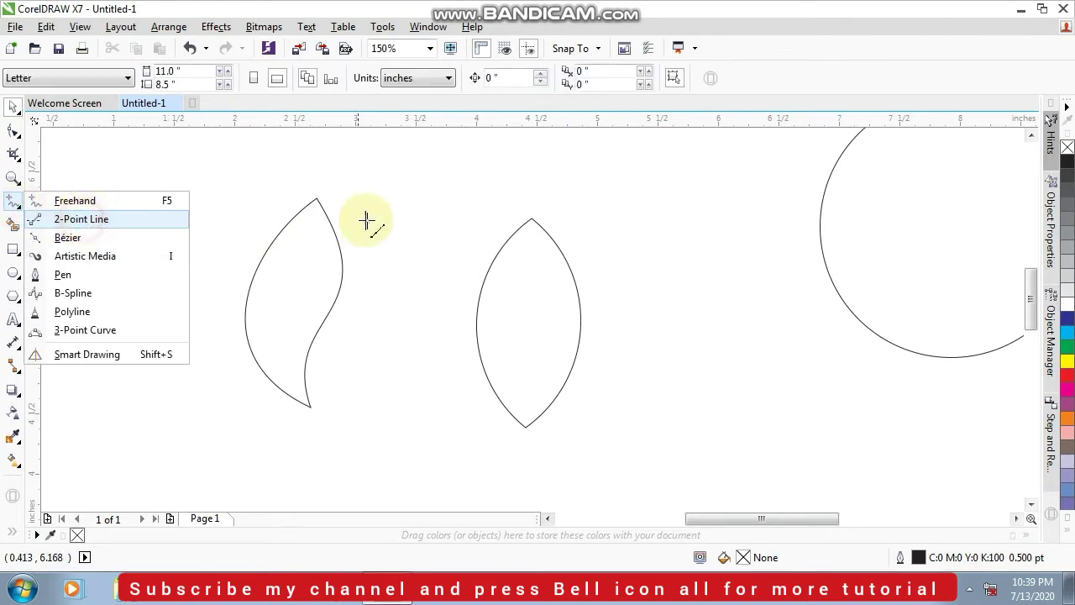
pyautogui.click(316, 199)
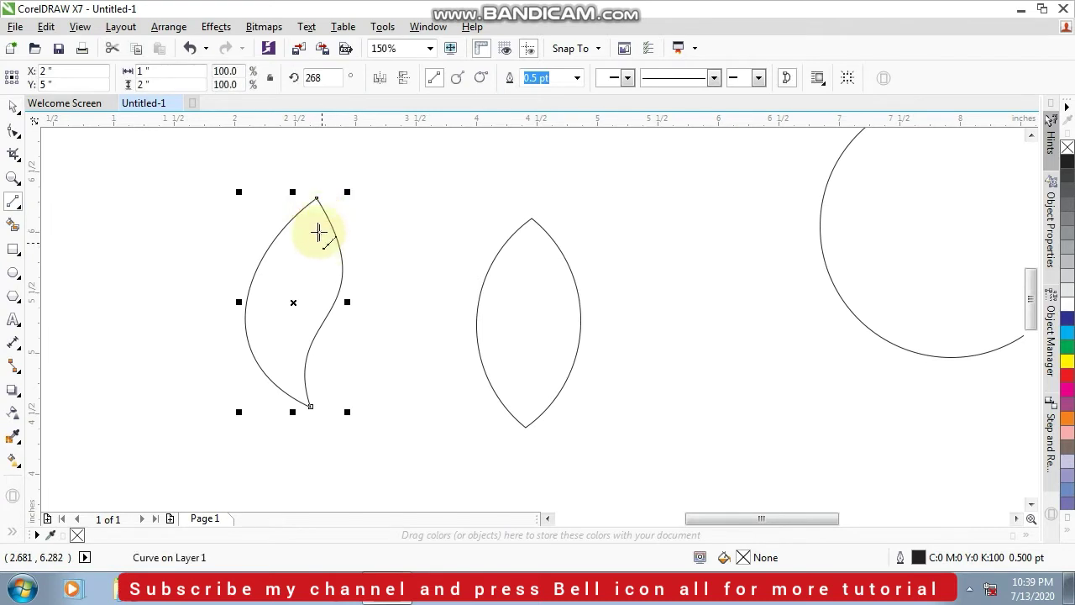
pyautogui.moveTo(317, 199); pyautogui.dragTo(309, 408)
# Convert the centre line to a curve and bend it into an S-shape that follows the leaf's right edge.
pyautogui.click(10, 134)
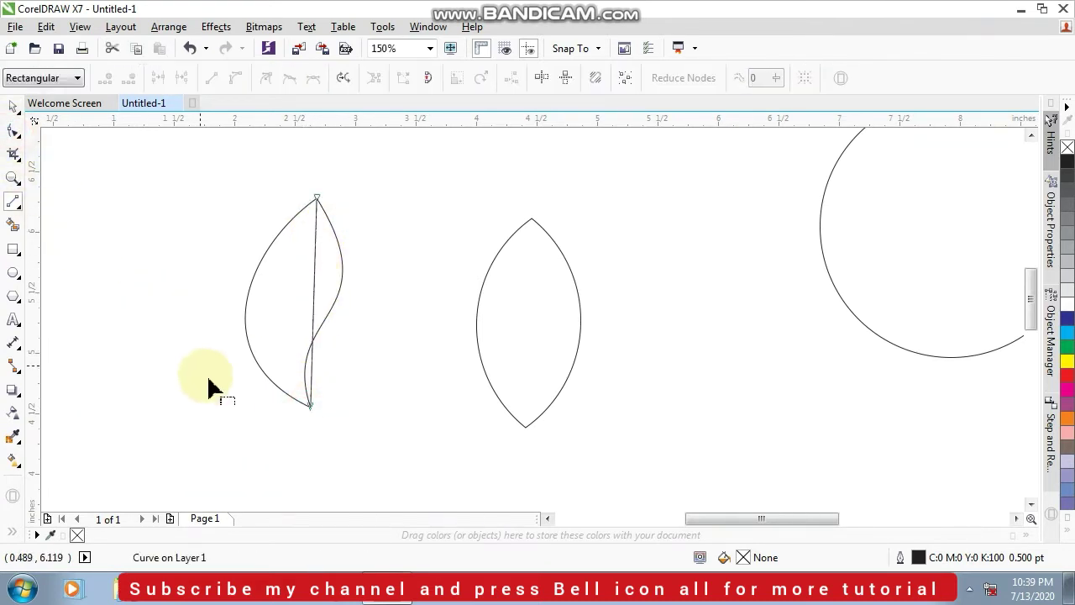
pyautogui.moveTo(235, 423); pyautogui.dragTo(391, 355)
pyautogui.click(235, 79)
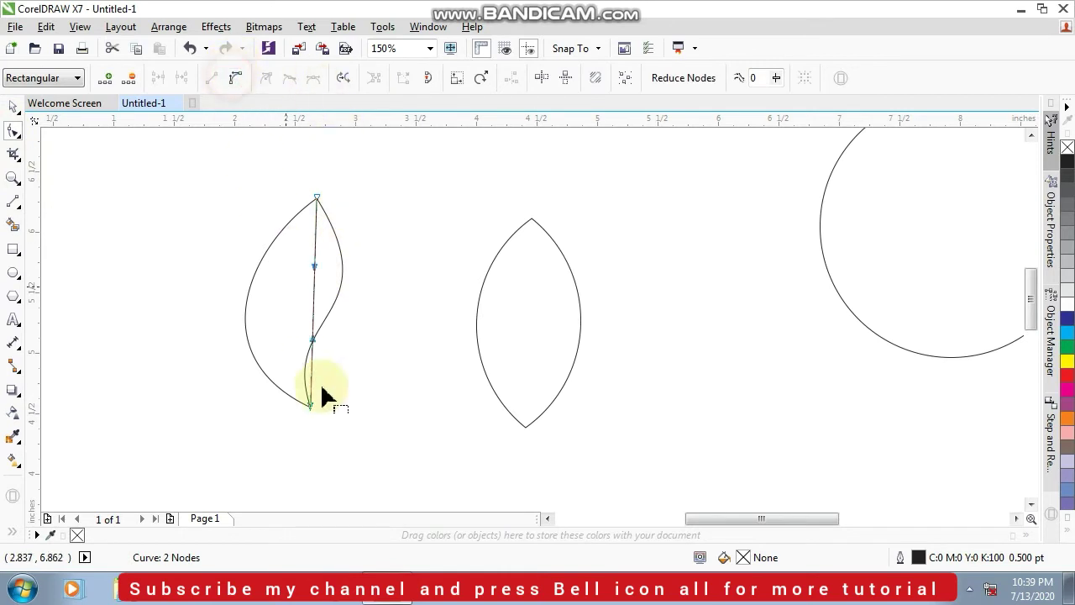
pyautogui.moveTo(313, 340); pyautogui.dragTo(230, 324)
pyautogui.moveTo(316, 269); pyautogui.dragTo(333, 285)
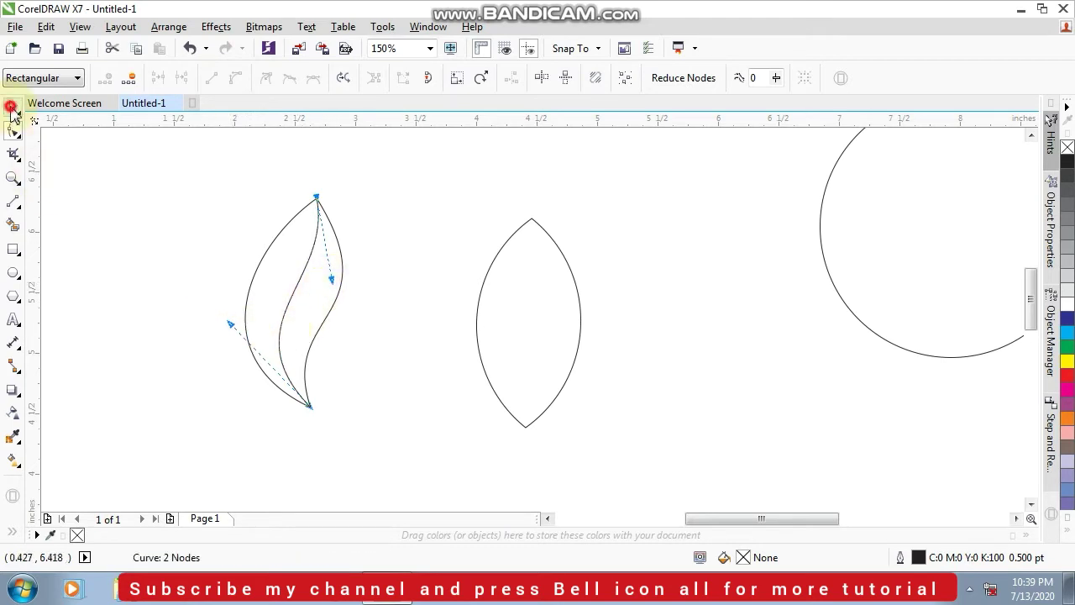
pyautogui.click(108, 223)
pyautogui.press('space')
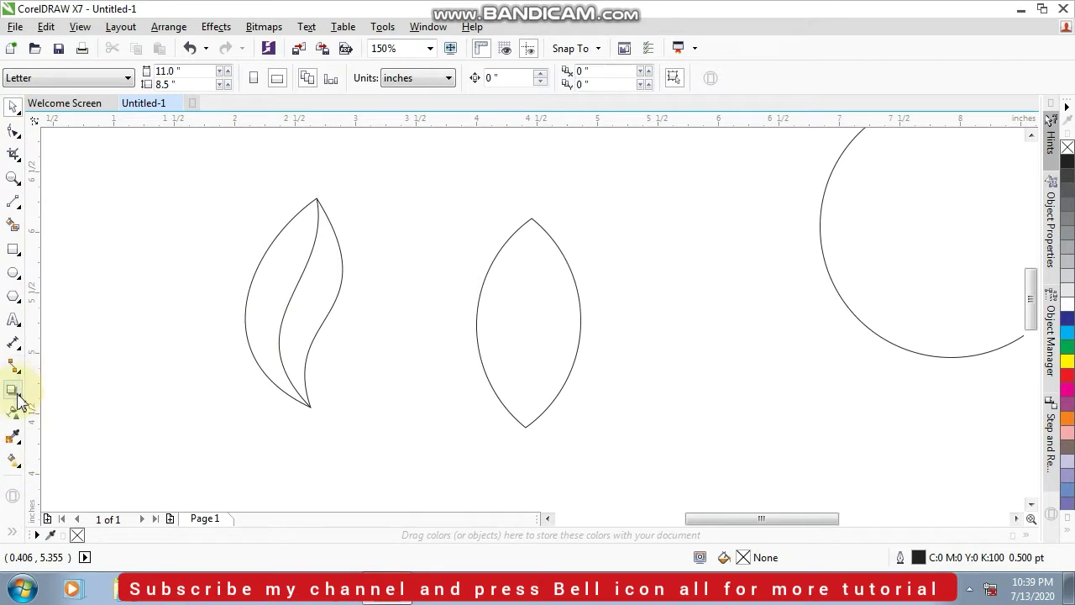
# Smart-fill both halves of the leaf with blue-grey C:40 M:20 Y:0 K:40 and a 0.5 pt black outline.
pyautogui.click(19, 225)
pyautogui.click(283, 274)
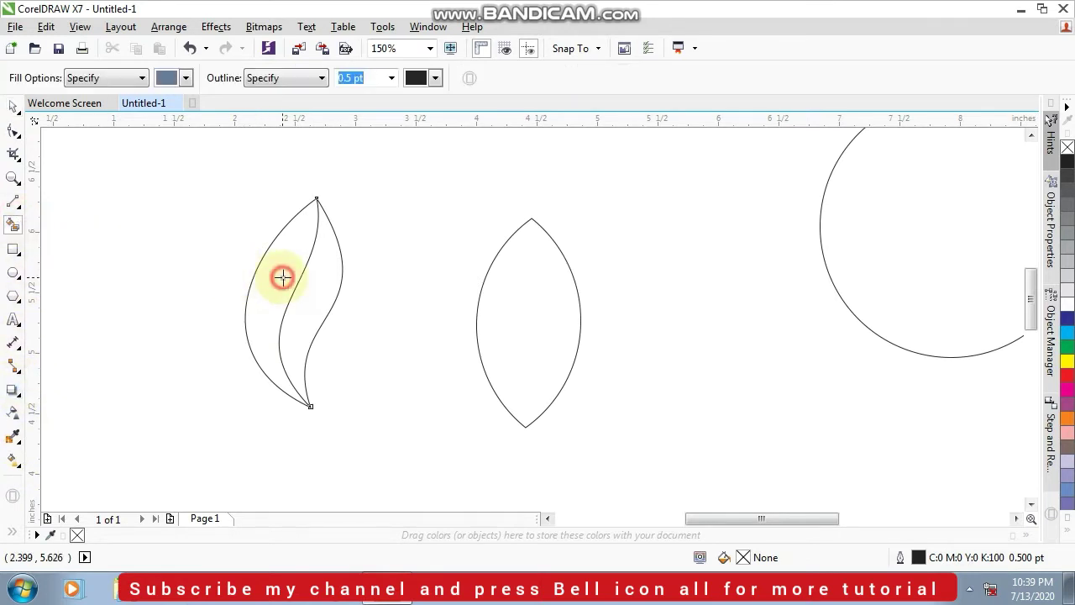
pyautogui.click(13, 106)
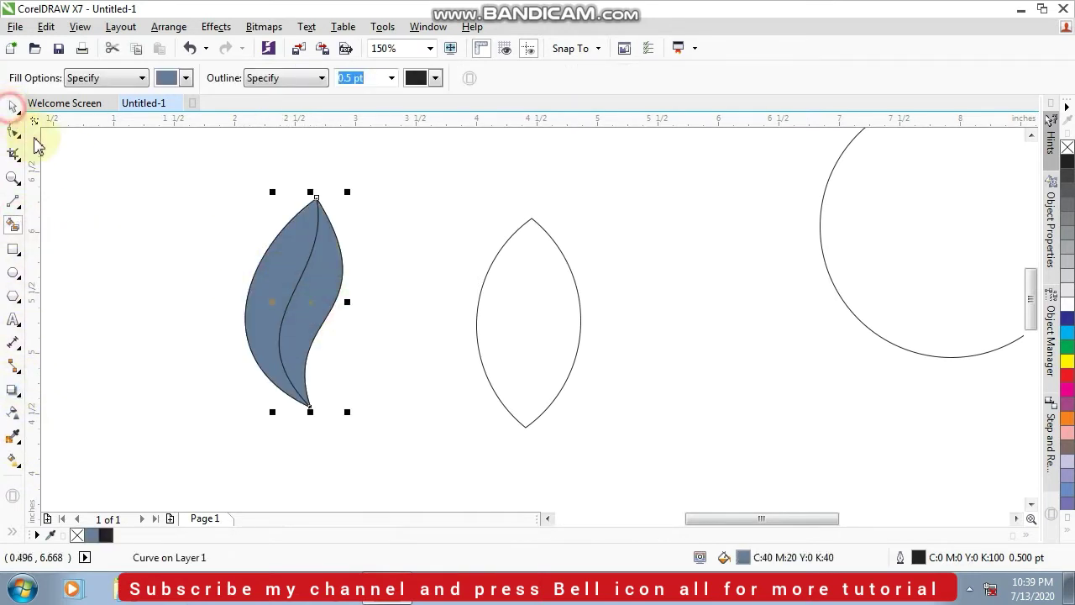
pyautogui.click(126, 224)
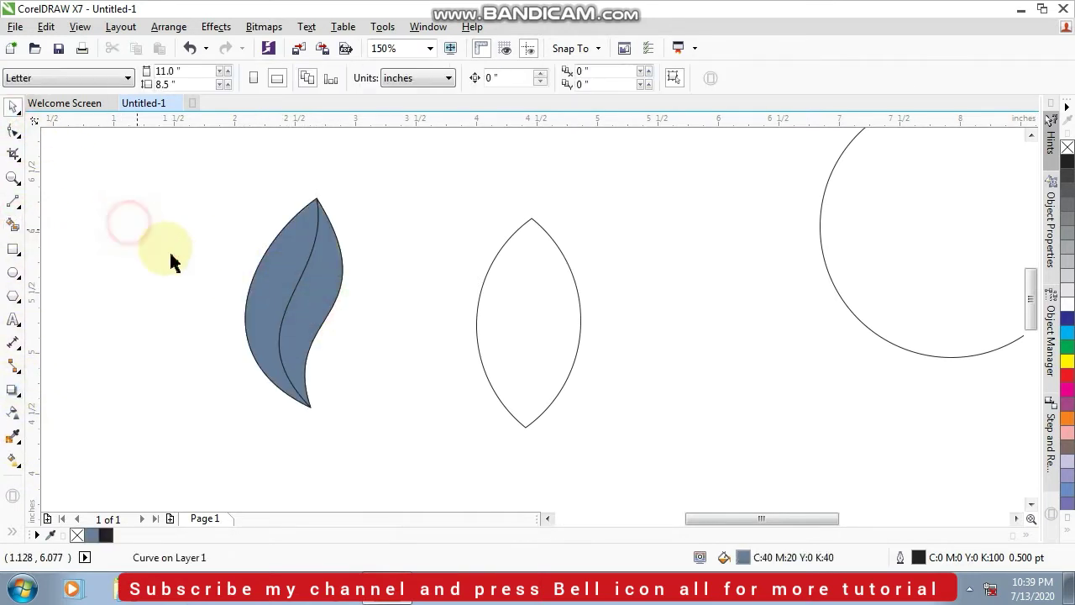
# Apply a 2 by 2 rectangular mesh fill to the left half of the leaf.
pyautogui.click(19, 470)
pyautogui.click(58, 478)
pyautogui.click(262, 269)
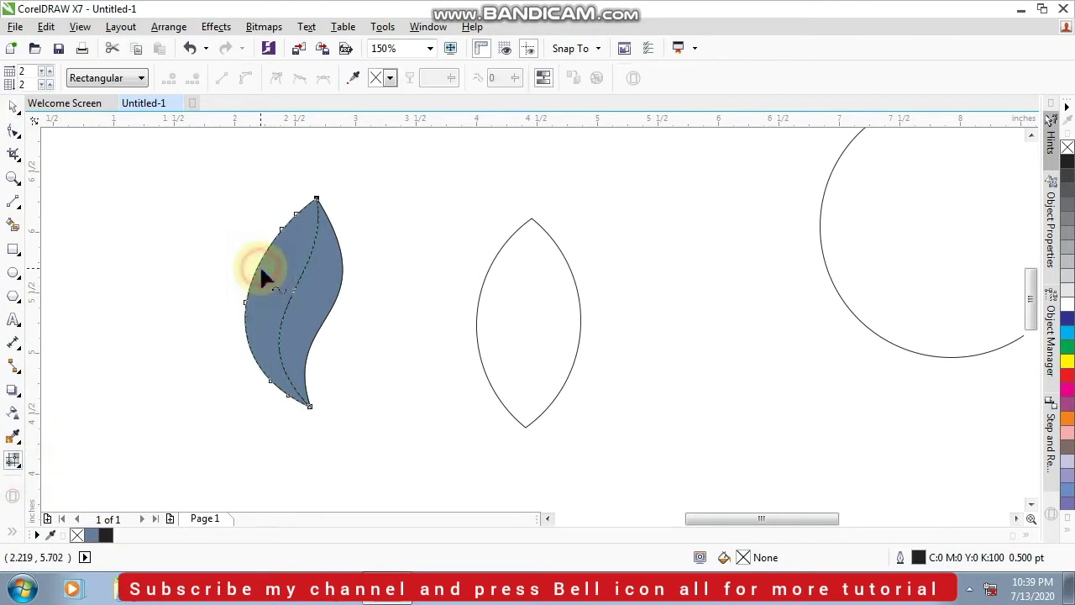
pyautogui.scroll(1, 280, 244)
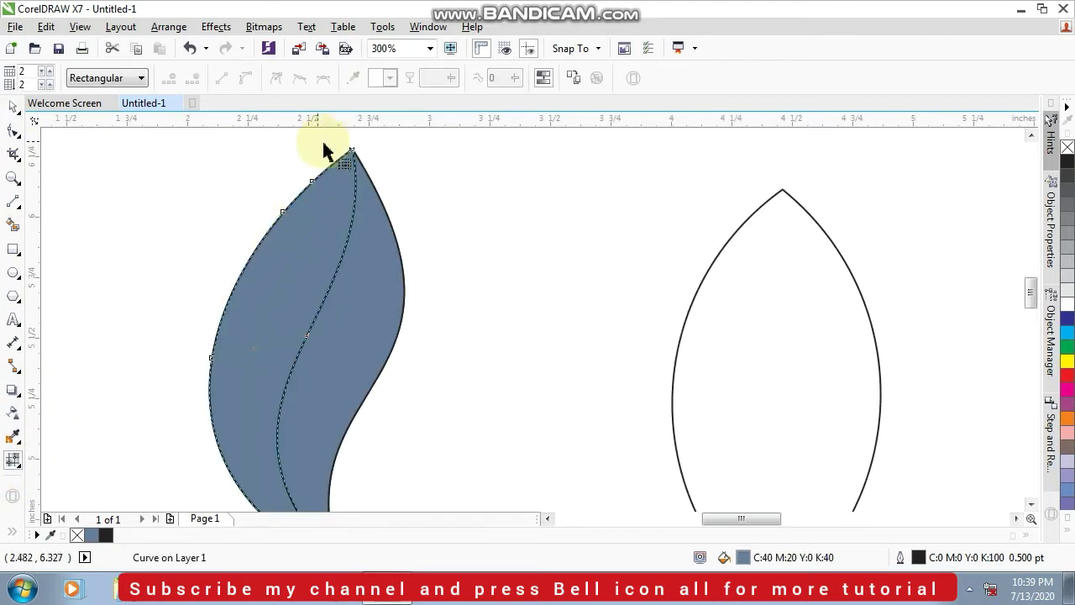
# Colour the mesh node at the top tip of the leaf's left half green, C:100 M:0 Y:100 K:0.
pyautogui.moveTo(331, 137); pyautogui.dragTo(363, 168)
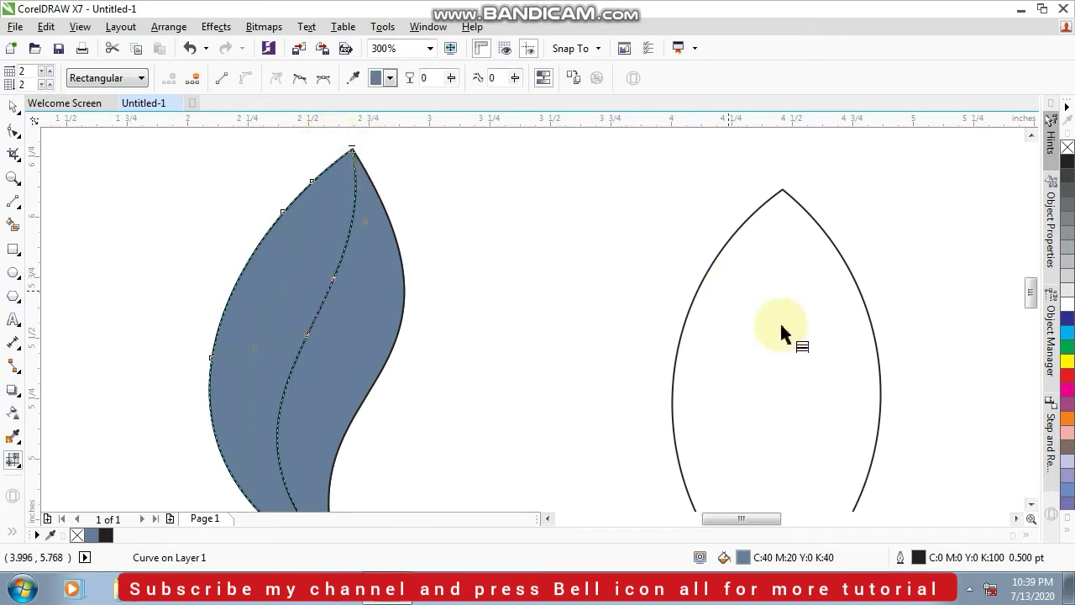
pyautogui.click(1066, 538)
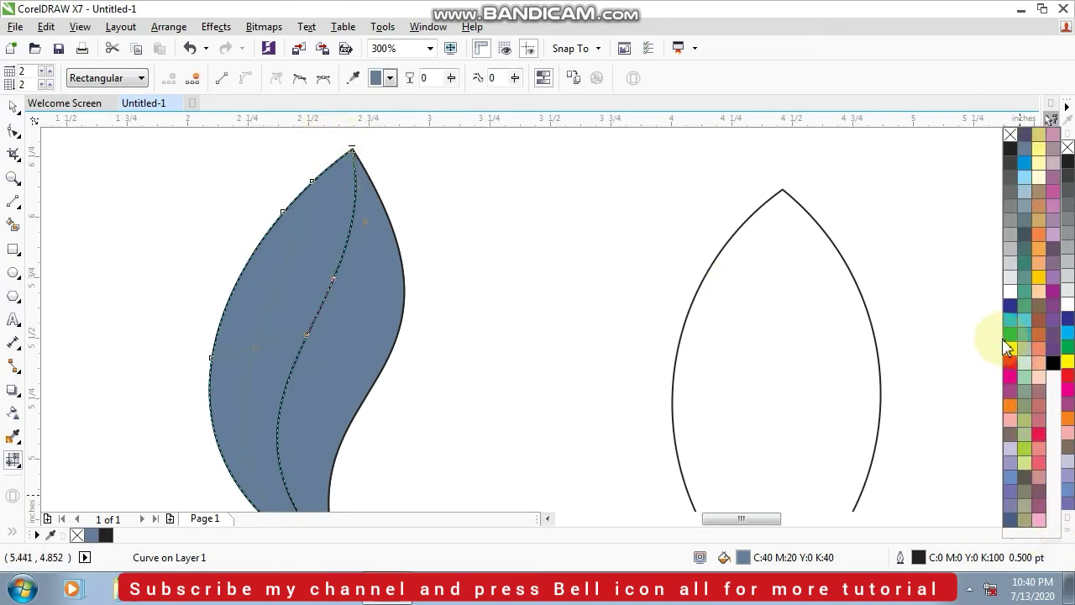
pyautogui.click(1010, 334)
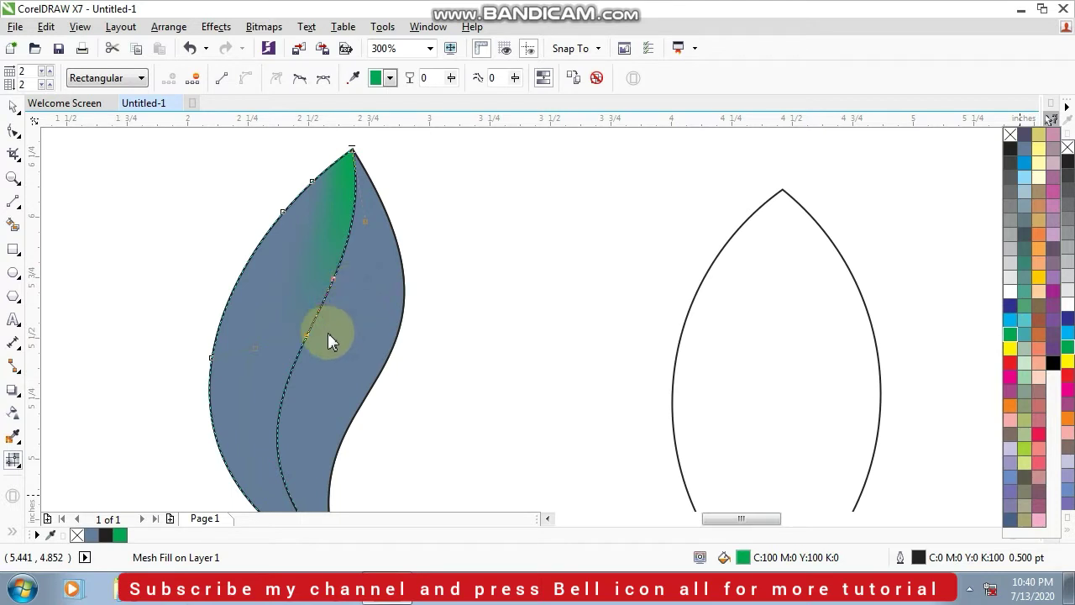
# Colour the two mesh nodes on the upper left edge: the upper one C:40 M:0 Y:100 K:0, the lower one C:20 M:0 Y:60 K:0.
pyautogui.click(328, 216)
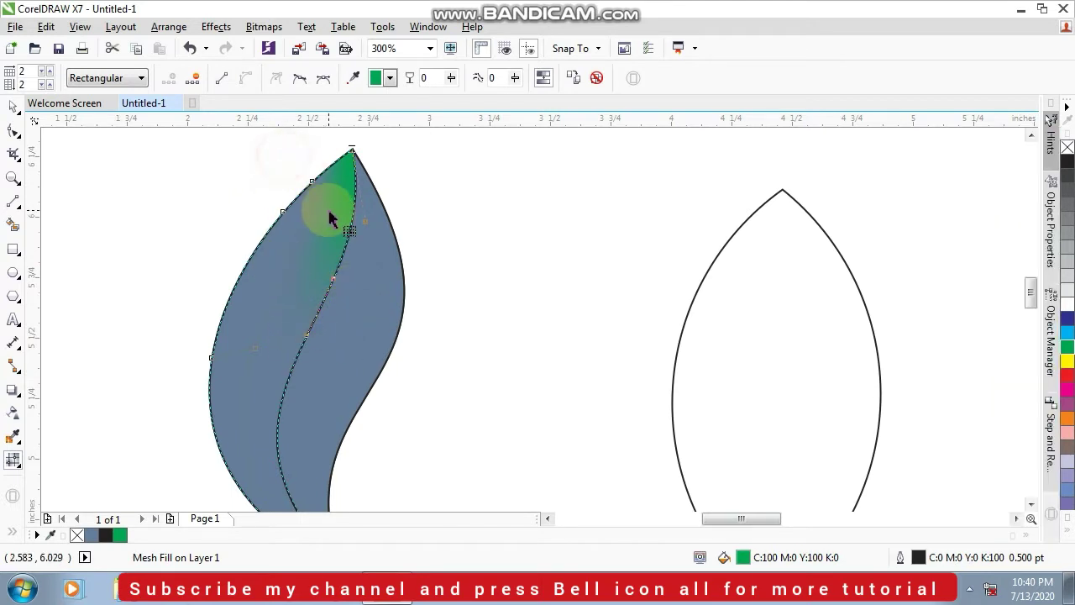
pyautogui.moveTo(291, 163); pyautogui.dragTo(375, 267)
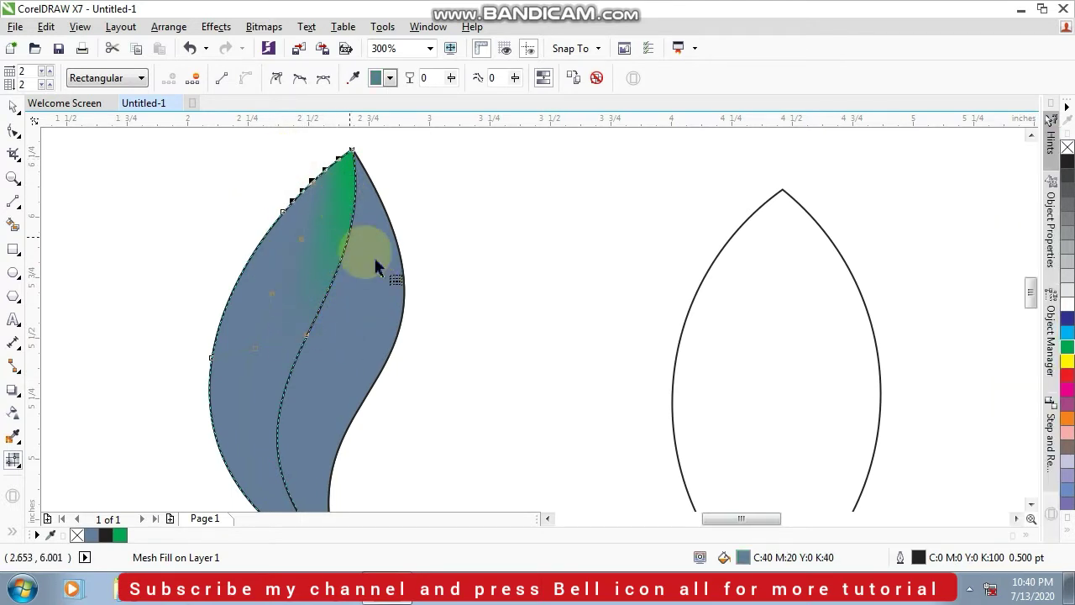
pyautogui.click(1068, 535)
pyautogui.click(1027, 458)
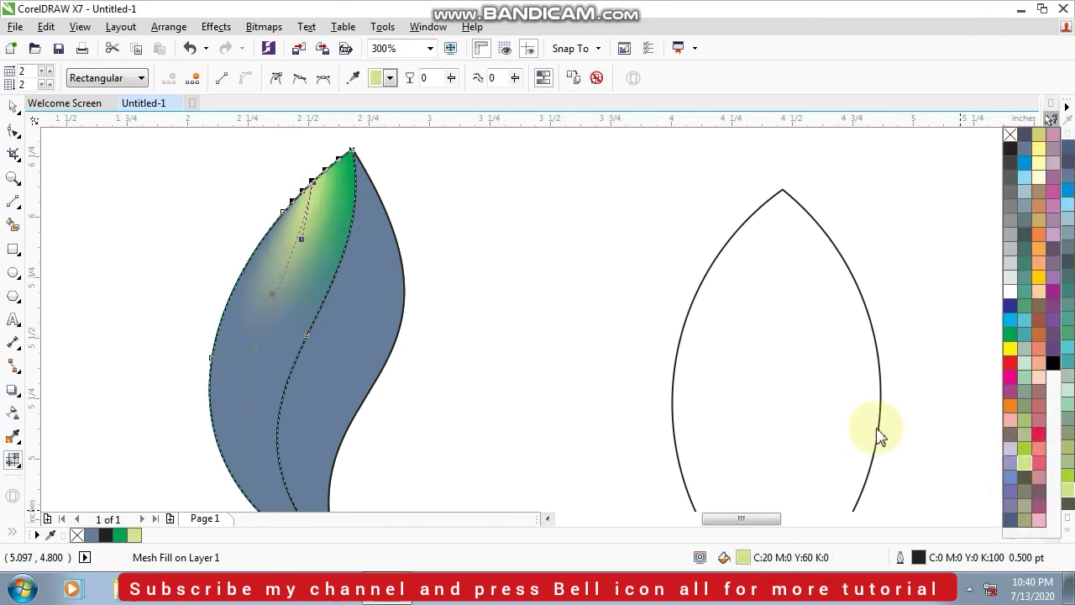
pyautogui.click(1024, 448)
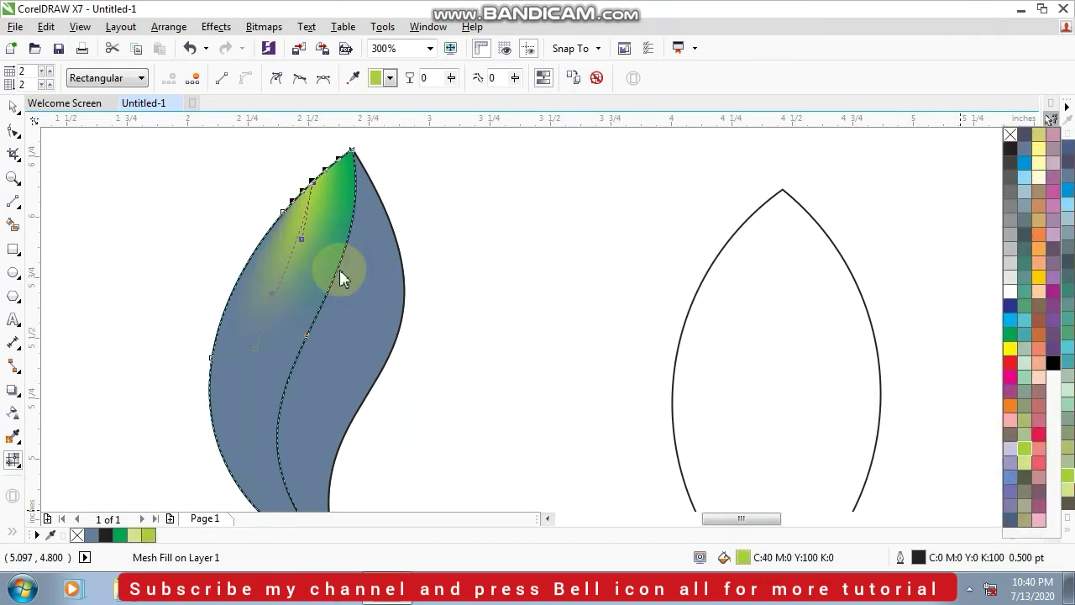
pyautogui.click(209, 186)
pyautogui.moveTo(236, 184); pyautogui.dragTo(280, 222)
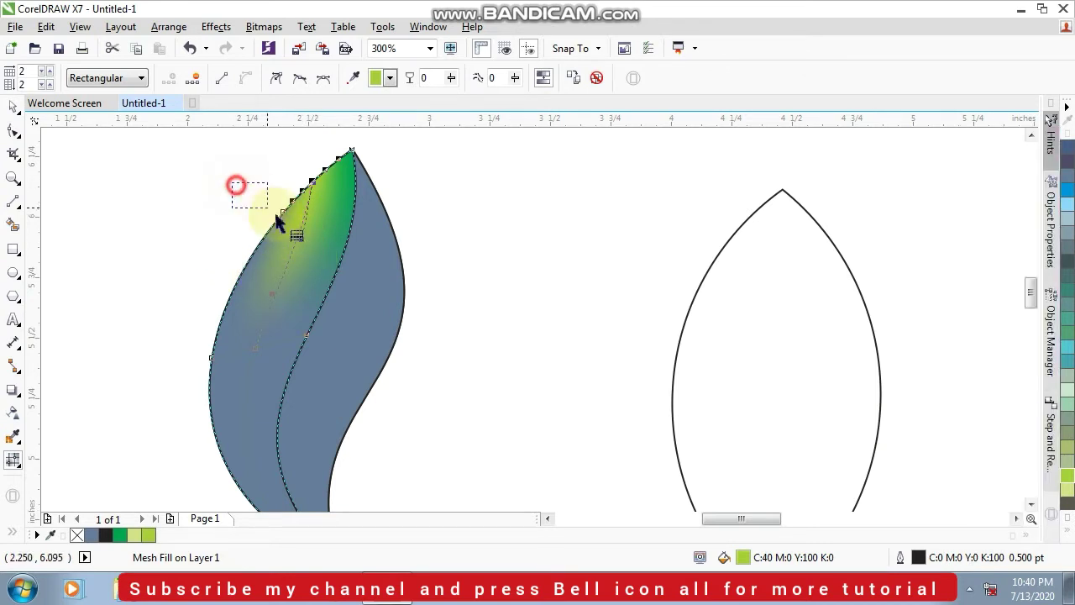
pyautogui.click(1068, 490)
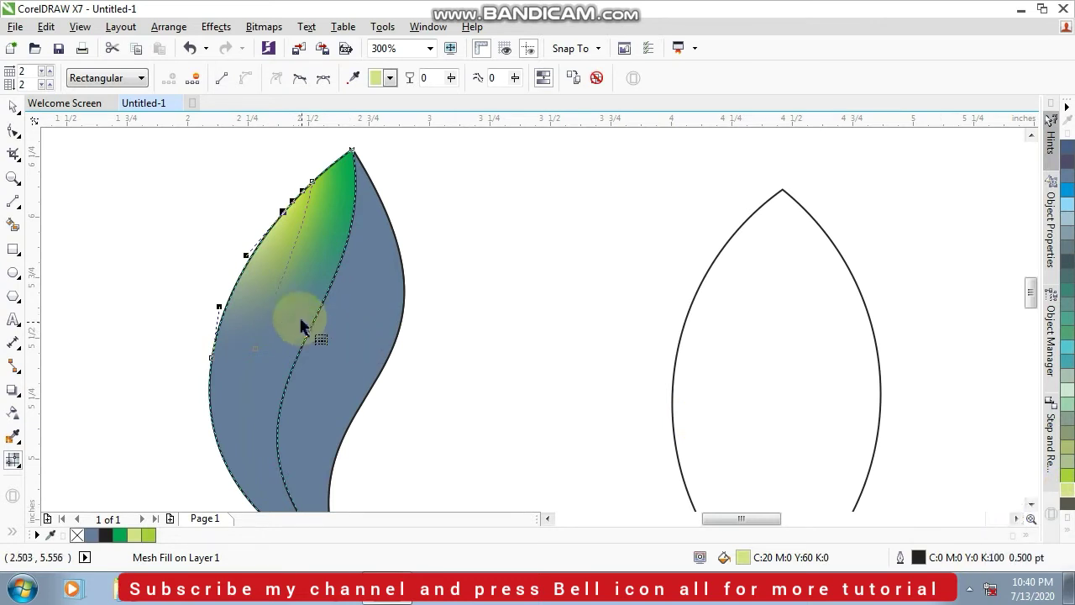
# Colour the mesh node midway along the S-curve C:40 M:0 Y:100 K:0 and the mesh's central node C:100 M:0 Y:100 K:0.
pyautogui.click(345, 372)
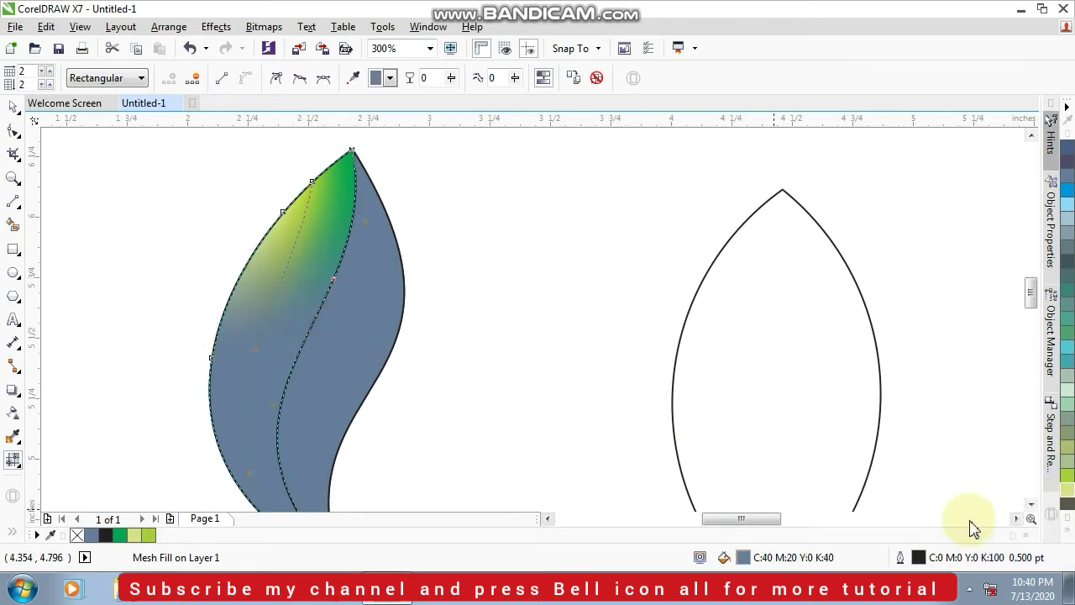
pyautogui.click(1069, 535)
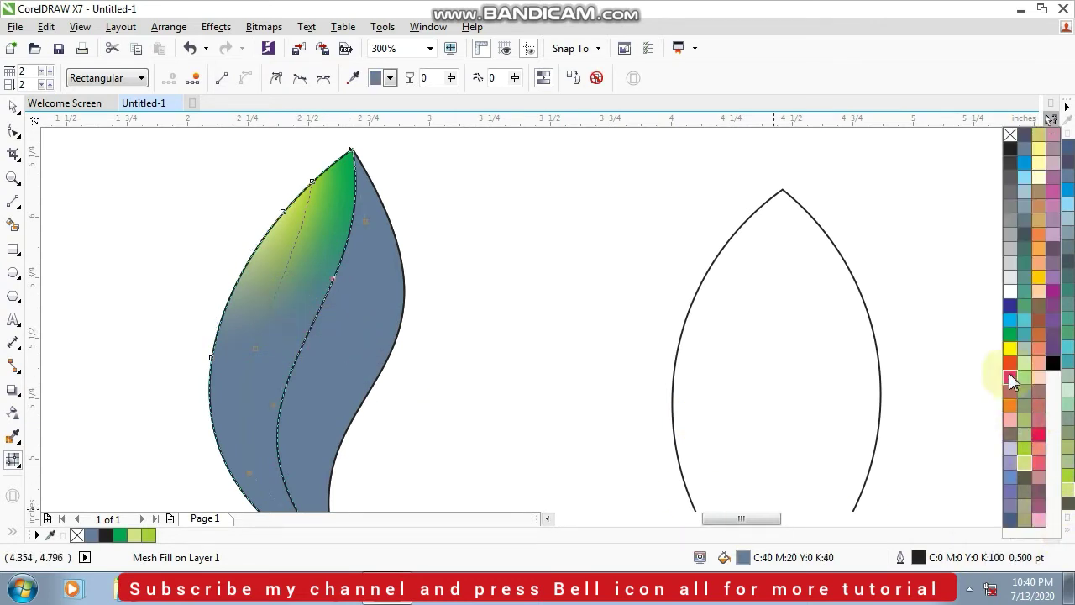
pyautogui.click(1027, 456)
pyautogui.click(237, 333)
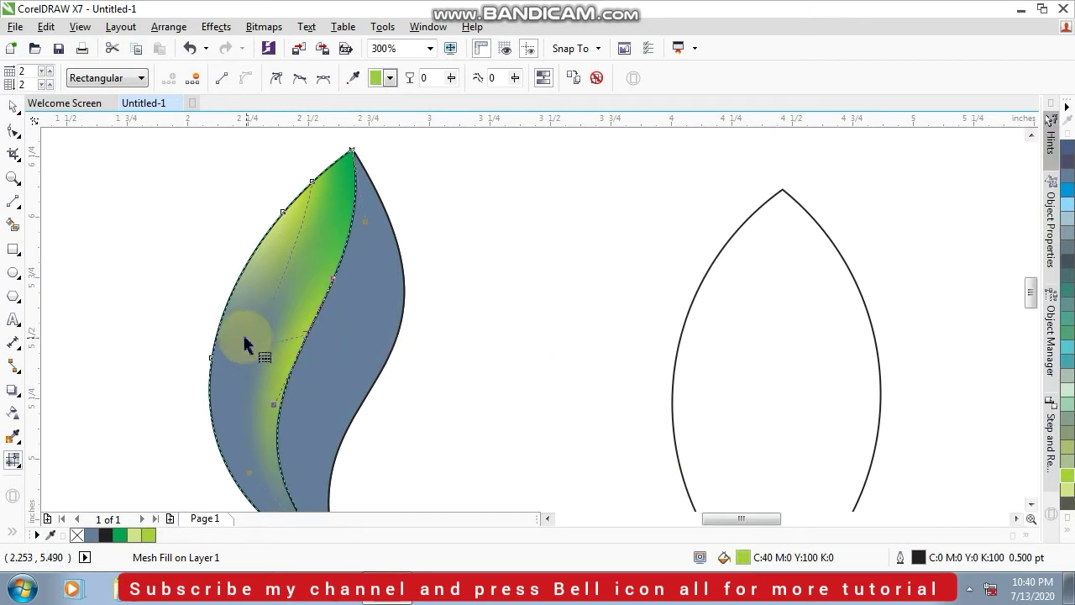
pyautogui.click(272, 361)
pyautogui.click(1069, 534)
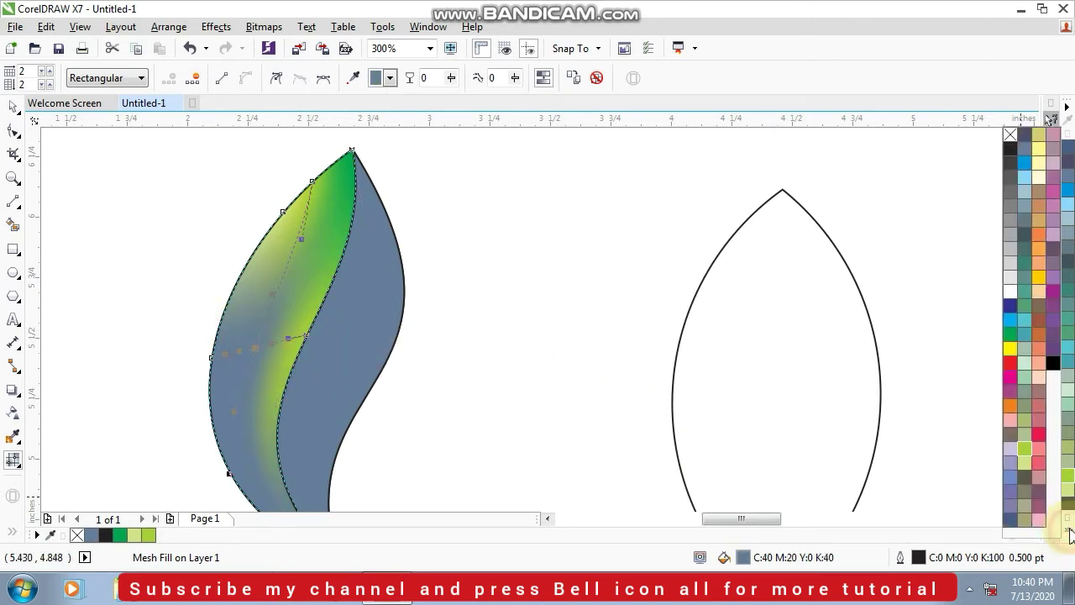
pyautogui.click(1010, 335)
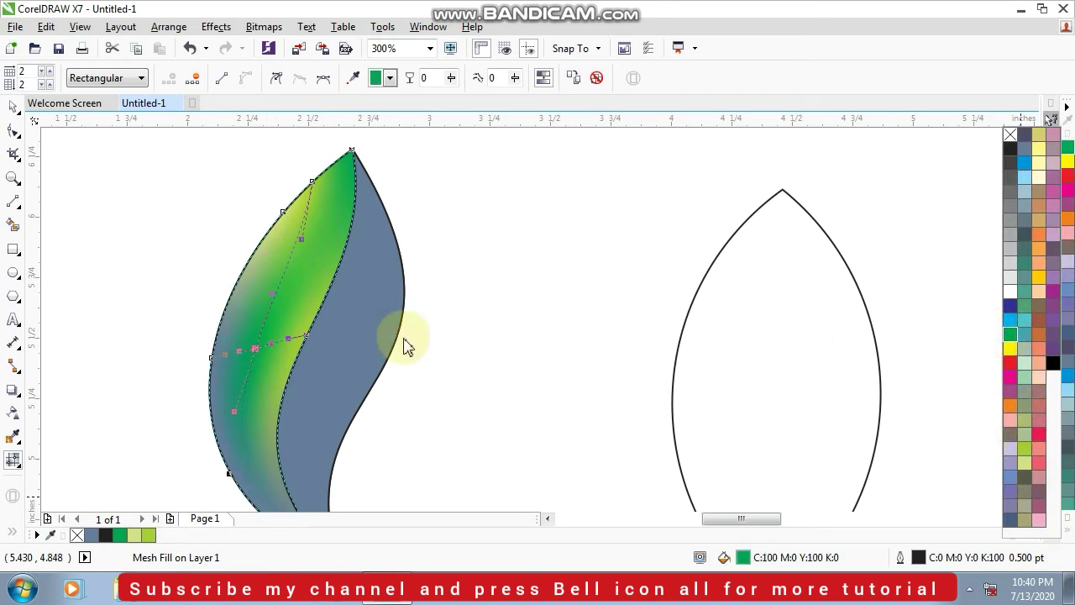
# Colour the mesh node midway down the leaf's outer left edge teal, C:60 M:0 Y:40 K:20.
pyautogui.click(168, 331)
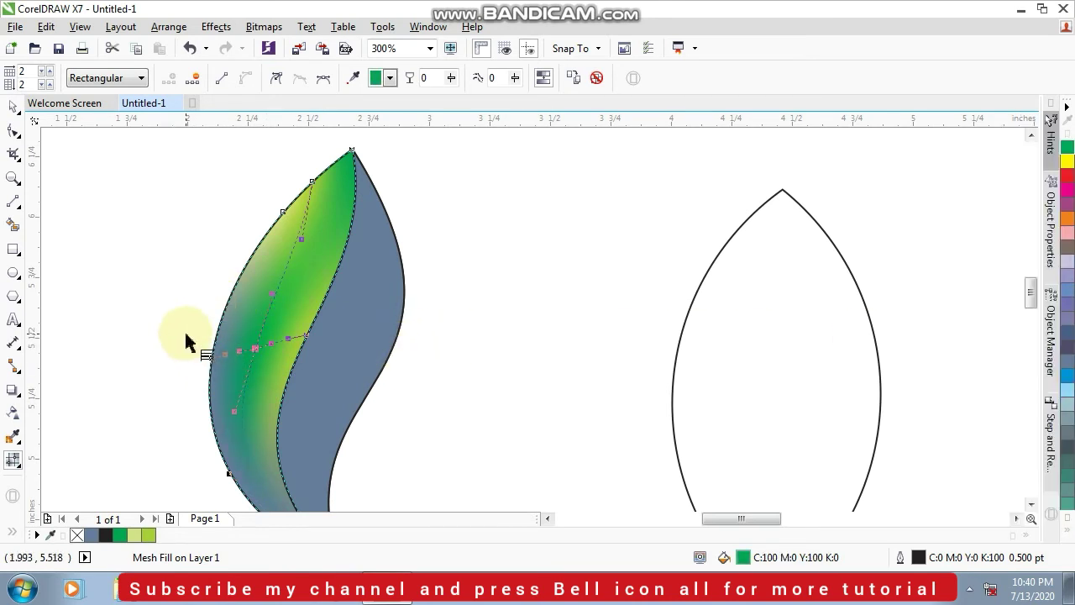
pyautogui.click(252, 388)
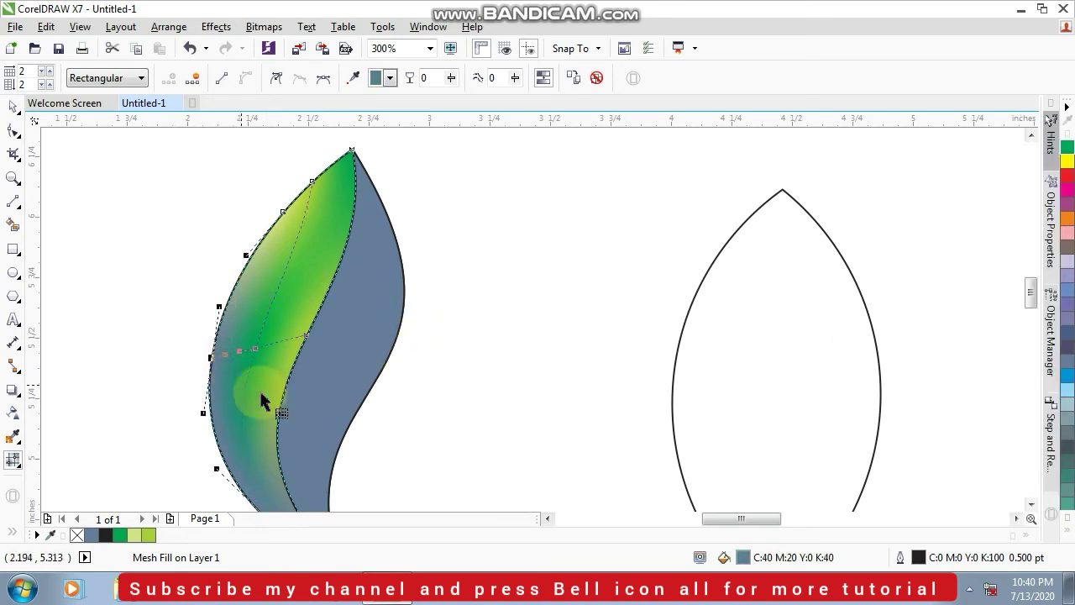
pyautogui.click(1067, 508)
pyautogui.scroll(-2, 395, 359)
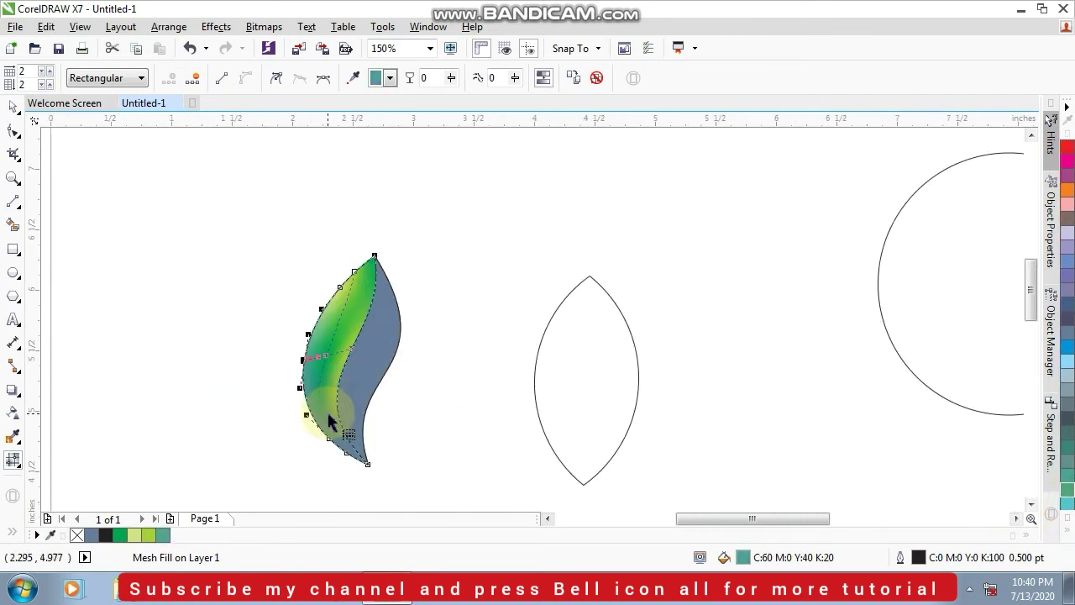
# Try pale green C:20 M:0 Y:60 K:0 on the mesh node of the lower left edge.
pyautogui.scroll(2, 330, 421)
pyautogui.moveTo(240, 425); pyautogui.dragTo(360, 494)
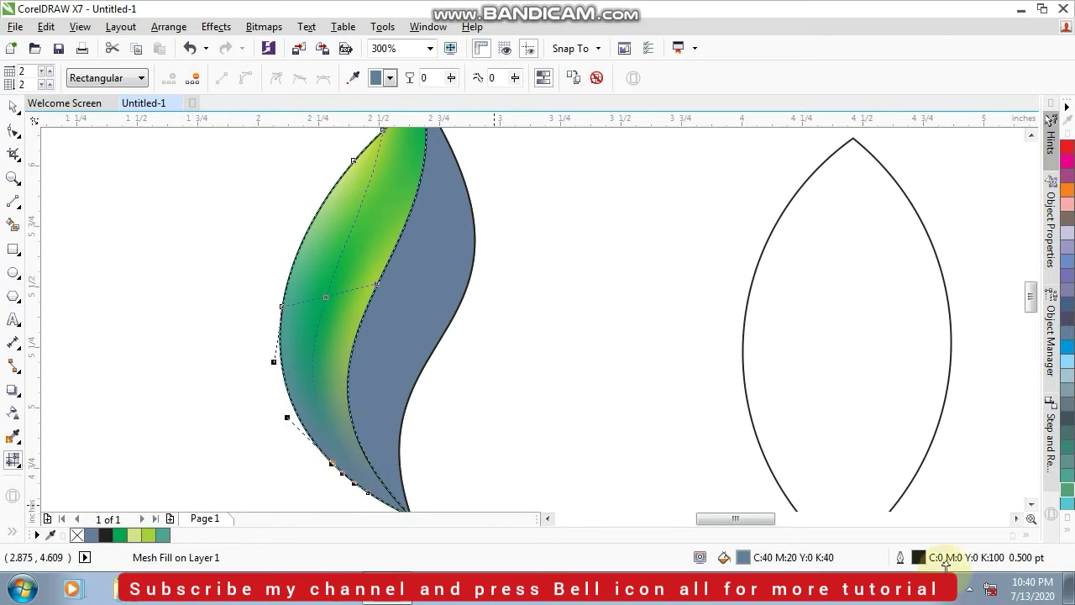
pyautogui.click(1063, 532)
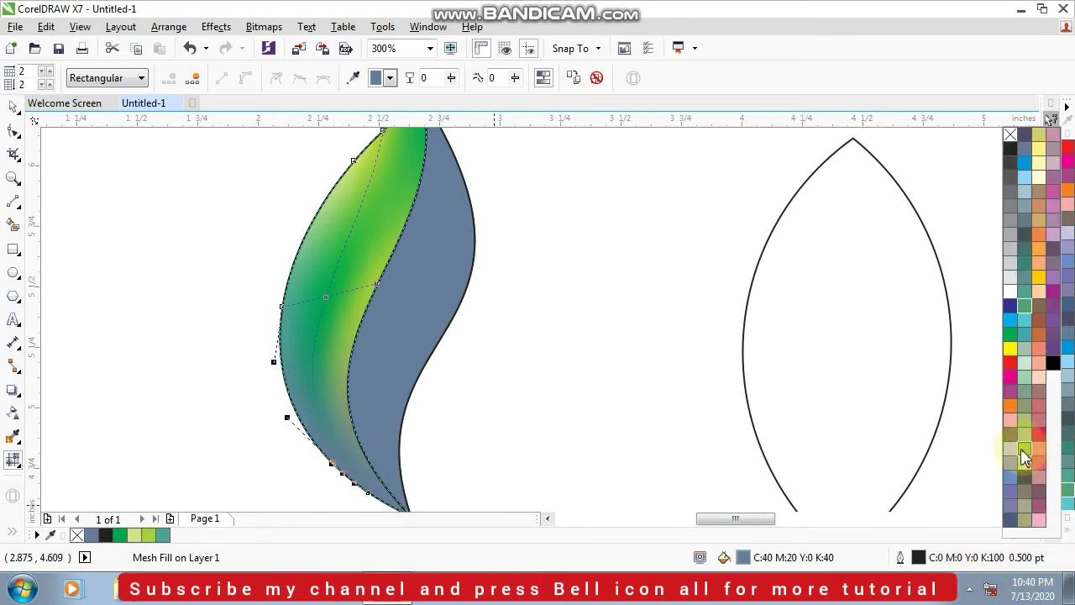
pyautogui.click(1025, 462)
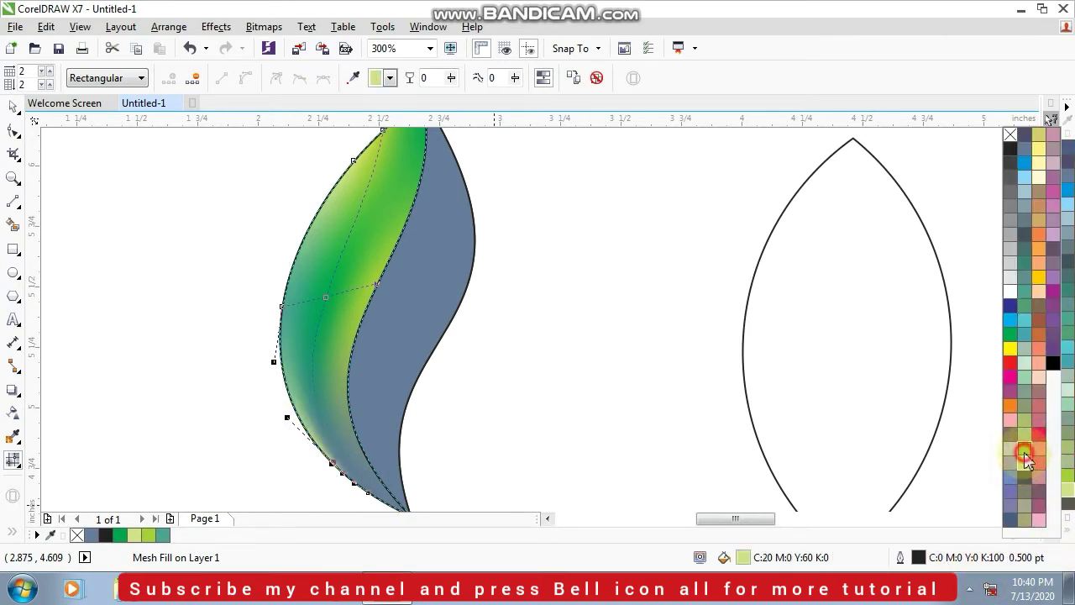
pyautogui.click(1024, 464)
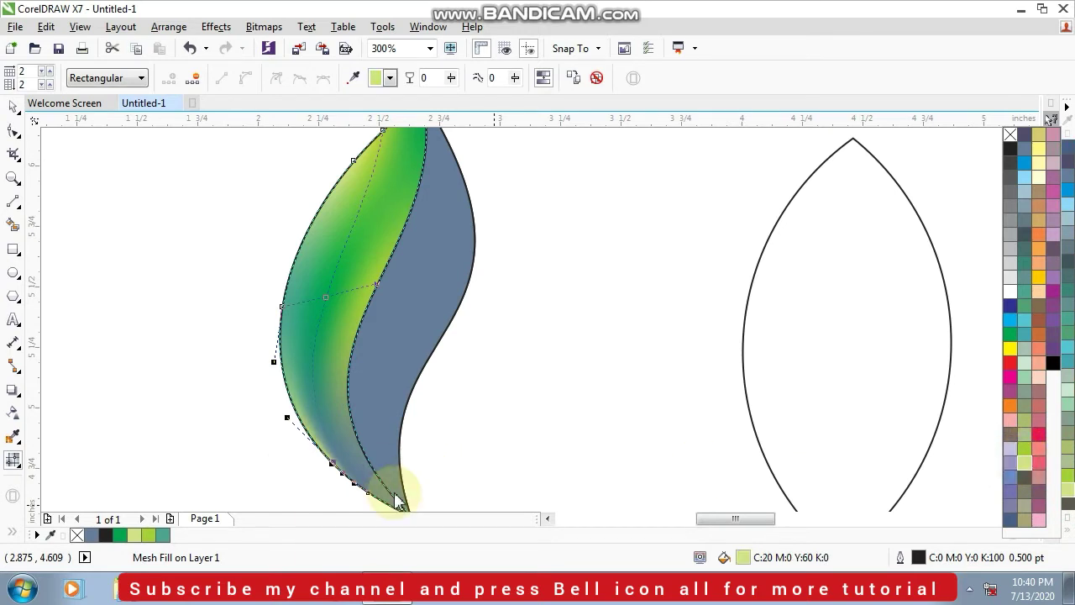
pyautogui.click(298, 480)
pyautogui.scroll(-3, 298, 480)
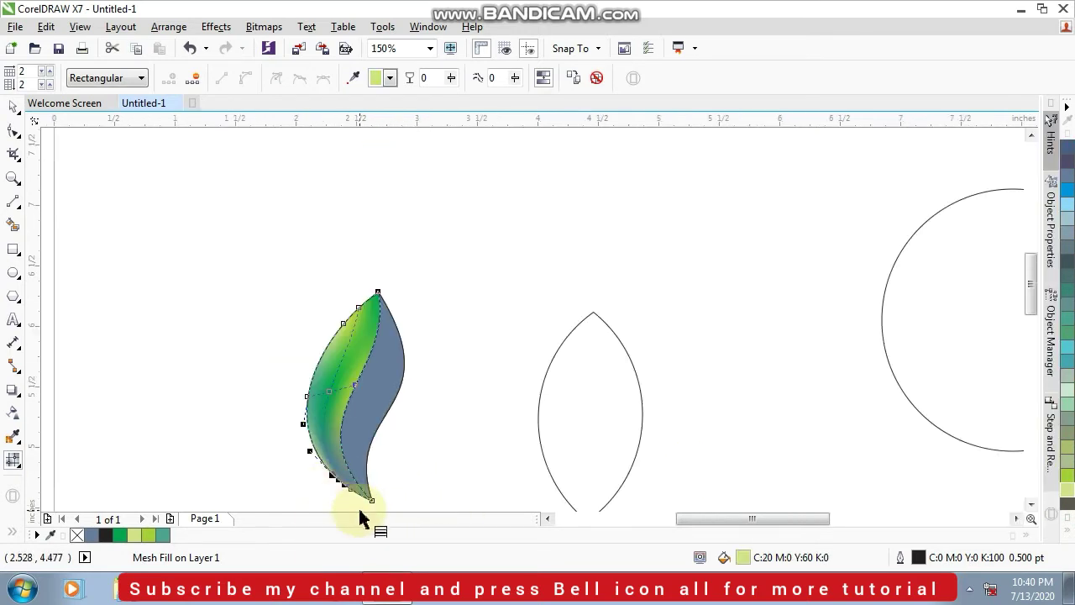
# Colour the mesh node at the leaf's bottom tip lime green, C:40 M:0 Y:100 K:0.
pyautogui.scroll(3, 358, 505)
pyautogui.moveTo(417, 477); pyautogui.dragTo(418, 478)
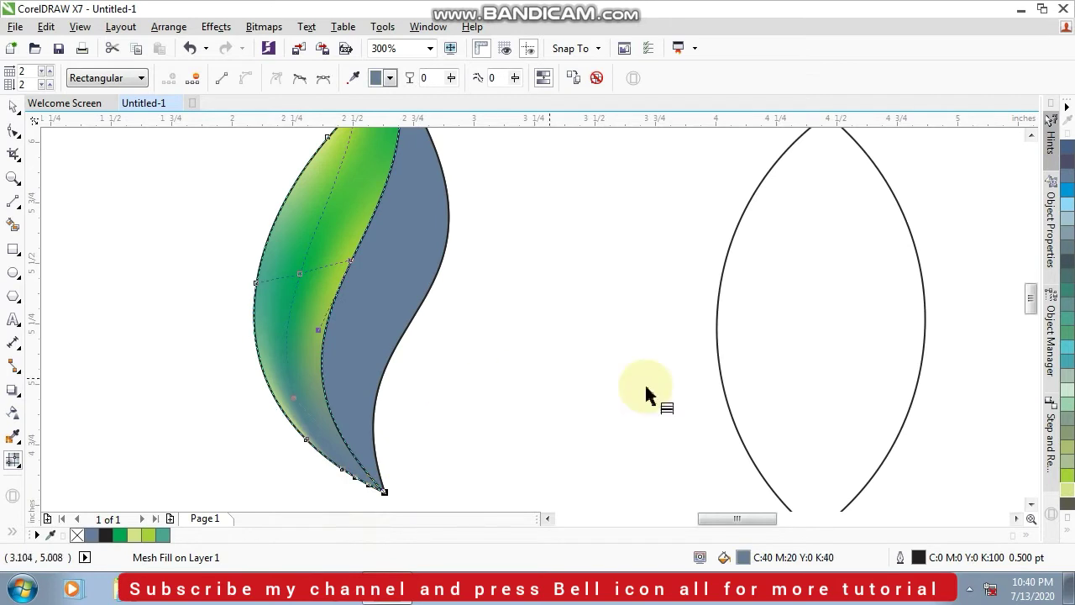
pyautogui.click(1067, 536)
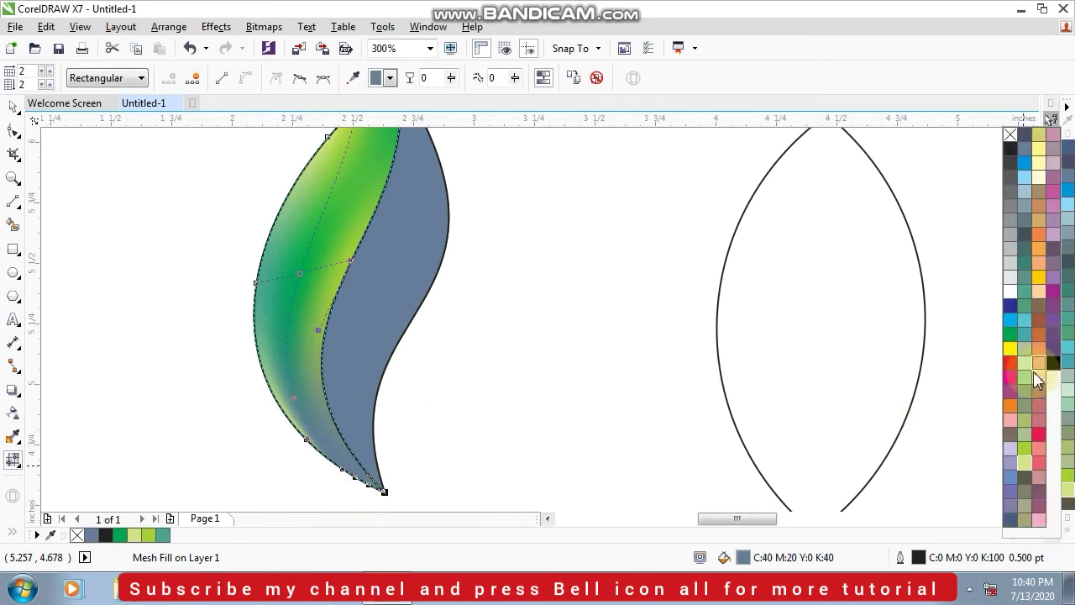
pyautogui.click(1024, 451)
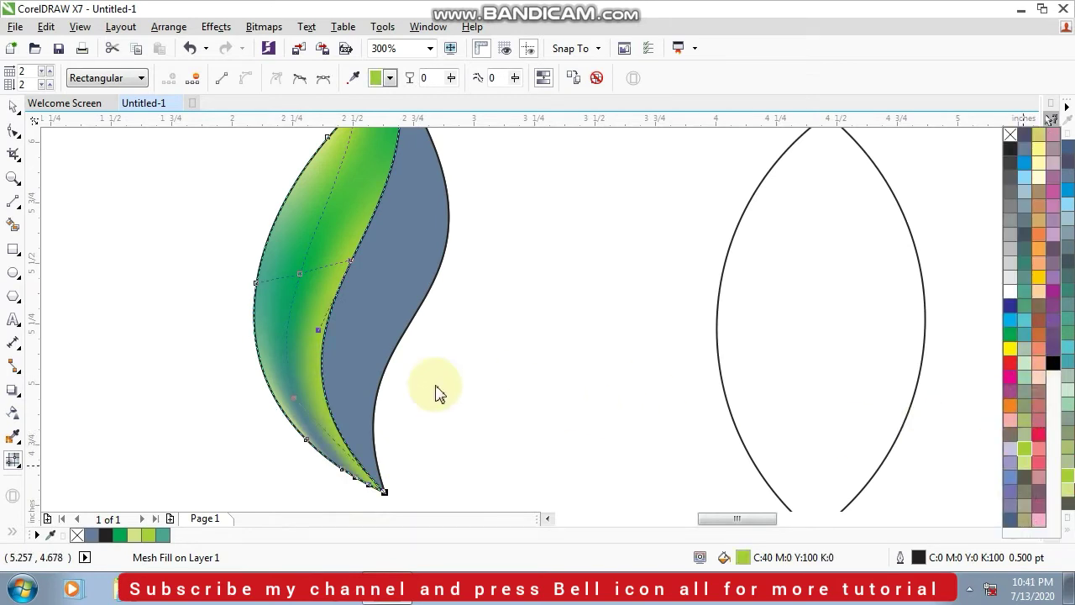
# Recolour the mesh node on the lower left edge green, C:100 M:0 Y:100 K:0.
pyautogui.click(287, 467)
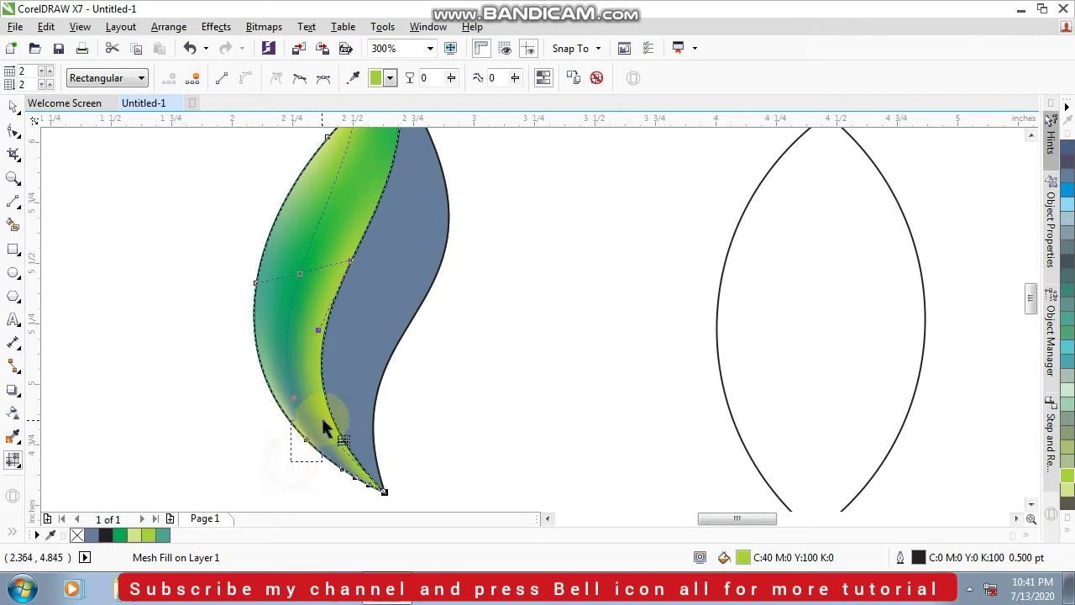
pyautogui.moveTo(323, 420); pyautogui.dragTo(325, 423)
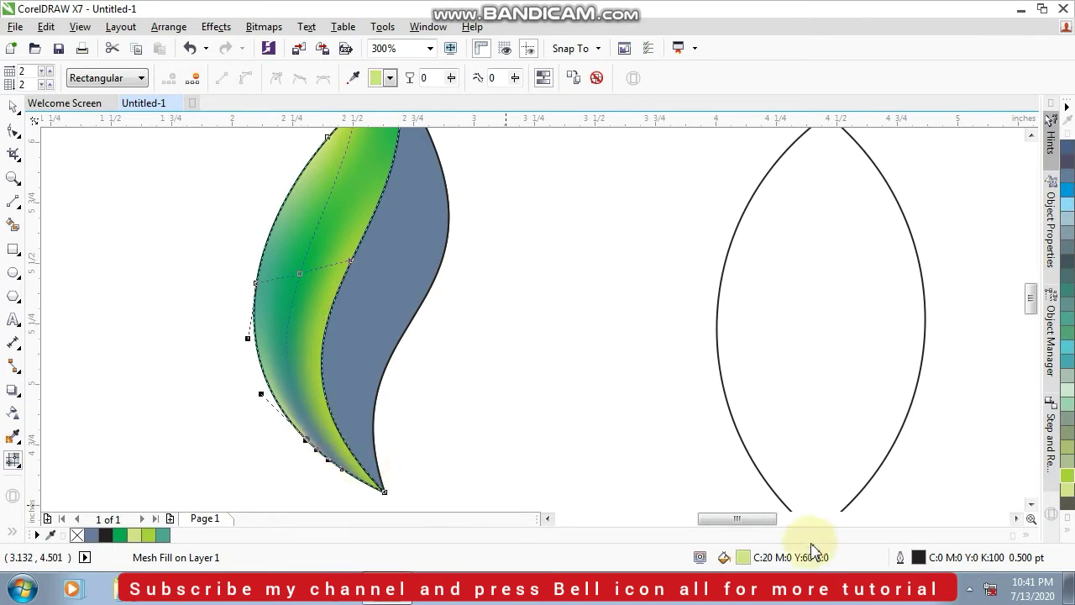
pyautogui.click(1065, 534)
pyautogui.click(1008, 335)
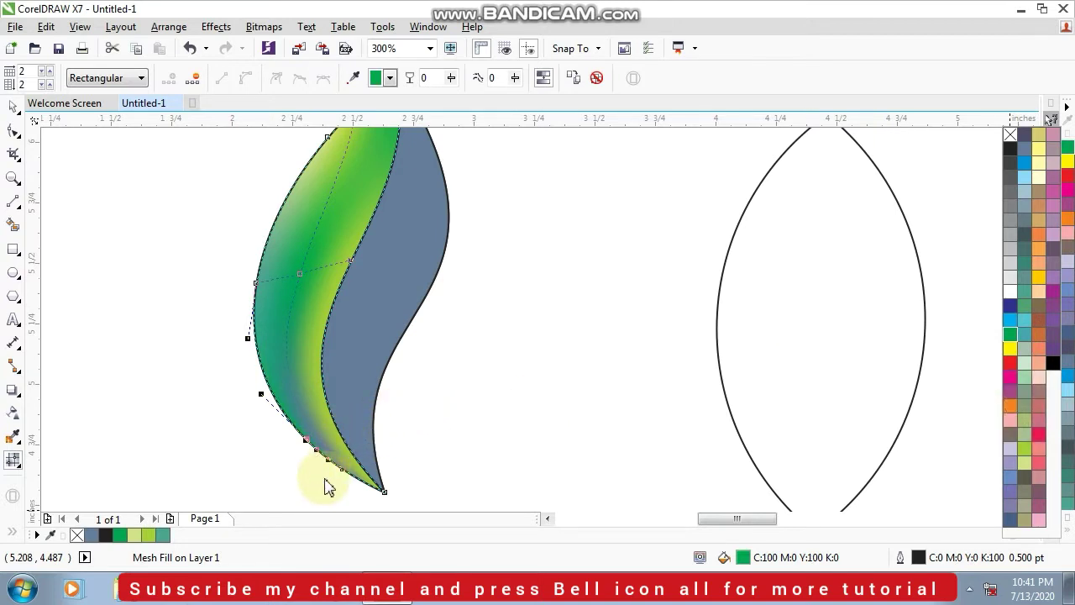
# Colour the mesh node on the lower left edge just above the bottom tip C:40 M:0 Y:100 K:0 and finish the mesh editing.
pyautogui.scroll(5, 342, 487)
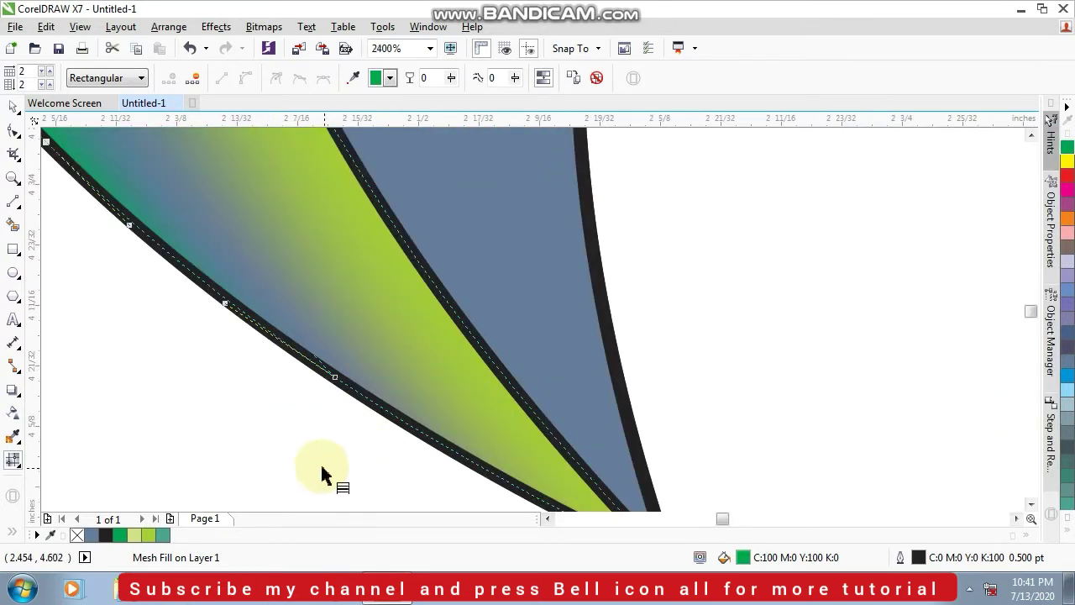
pyautogui.scroll(-2, 379, 357)
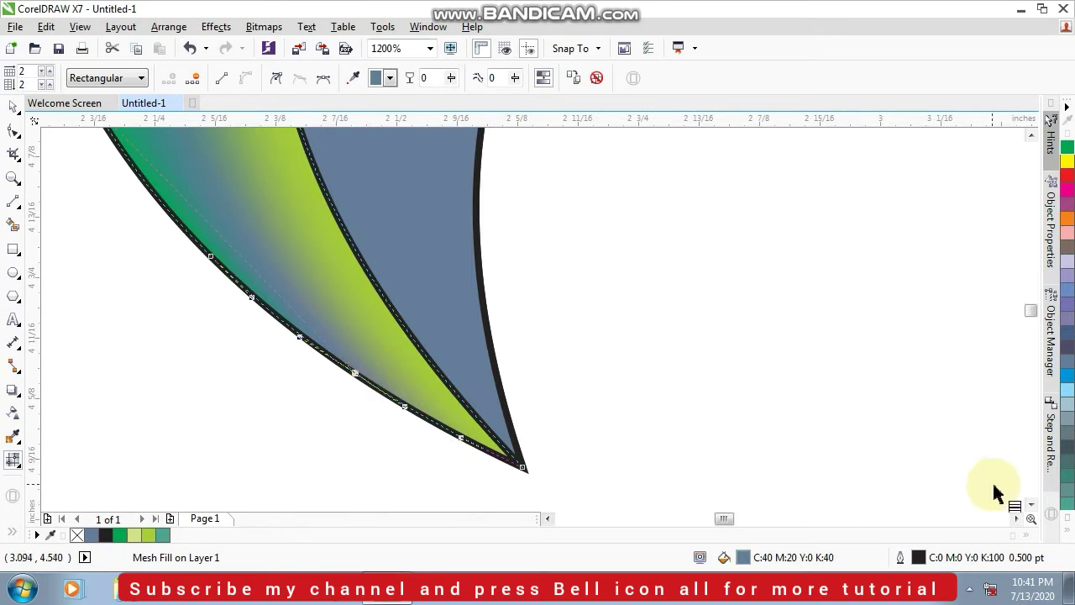
pyautogui.click(1062, 508)
pyautogui.scroll(-6, 619, 395)
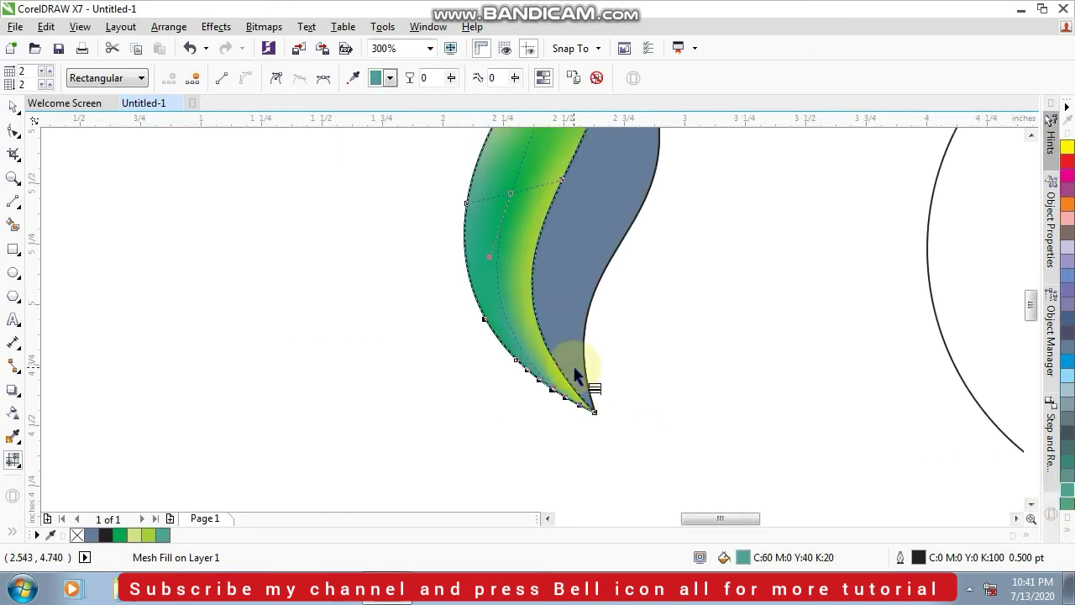
pyautogui.click(1065, 535)
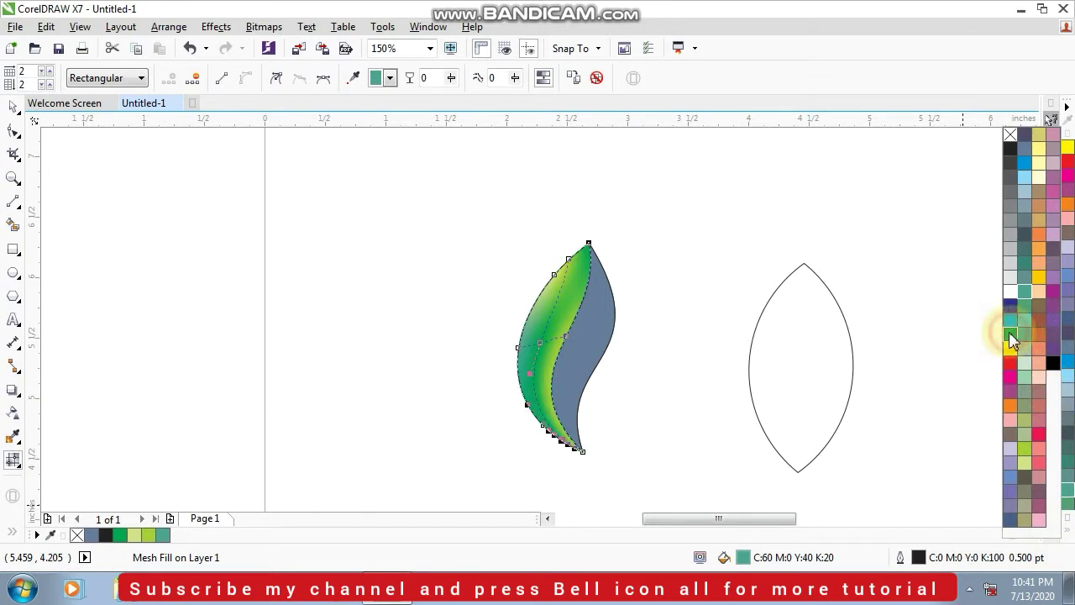
pyautogui.click(1010, 336)
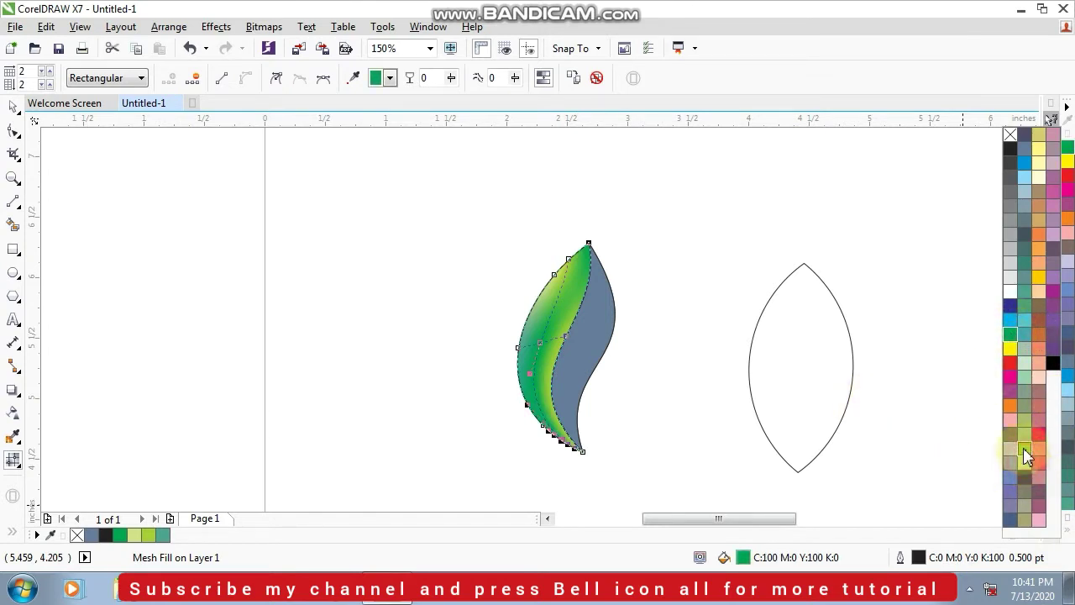
pyautogui.click(1025, 450)
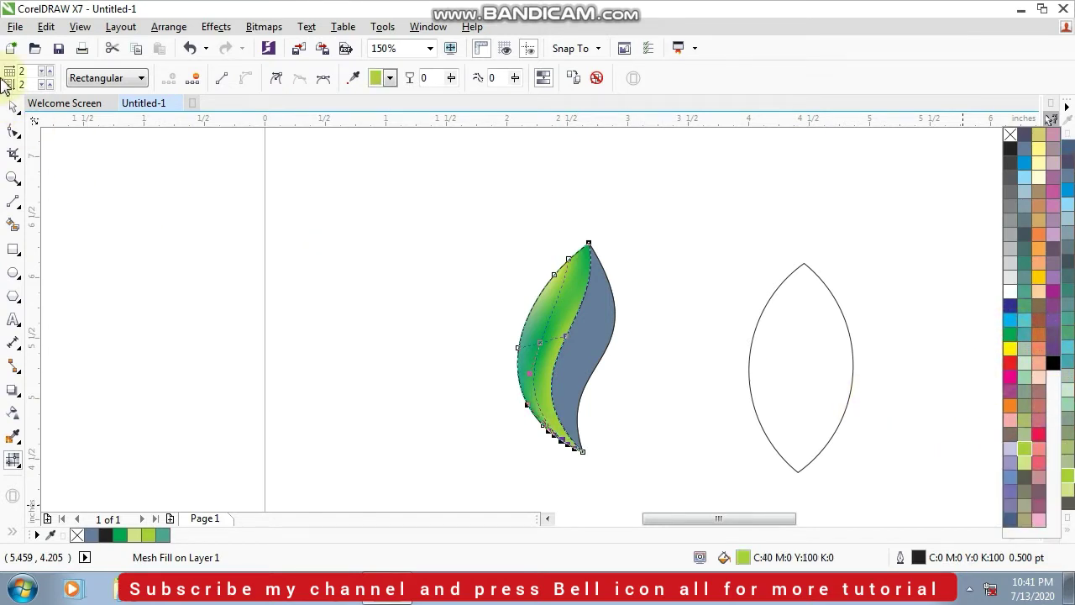
pyautogui.click(15, 113)
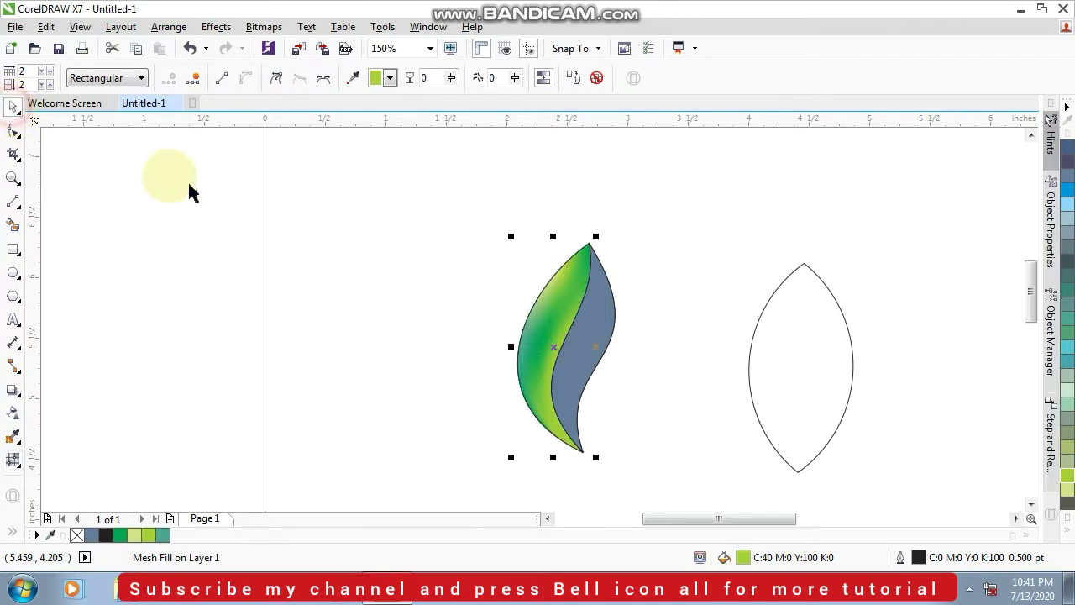
# Apply a mesh fill to the plain blue-grey right half of the leaf, copying the mesh properties of the green left half.
pyautogui.click(331, 251)
pyautogui.click(578, 348)
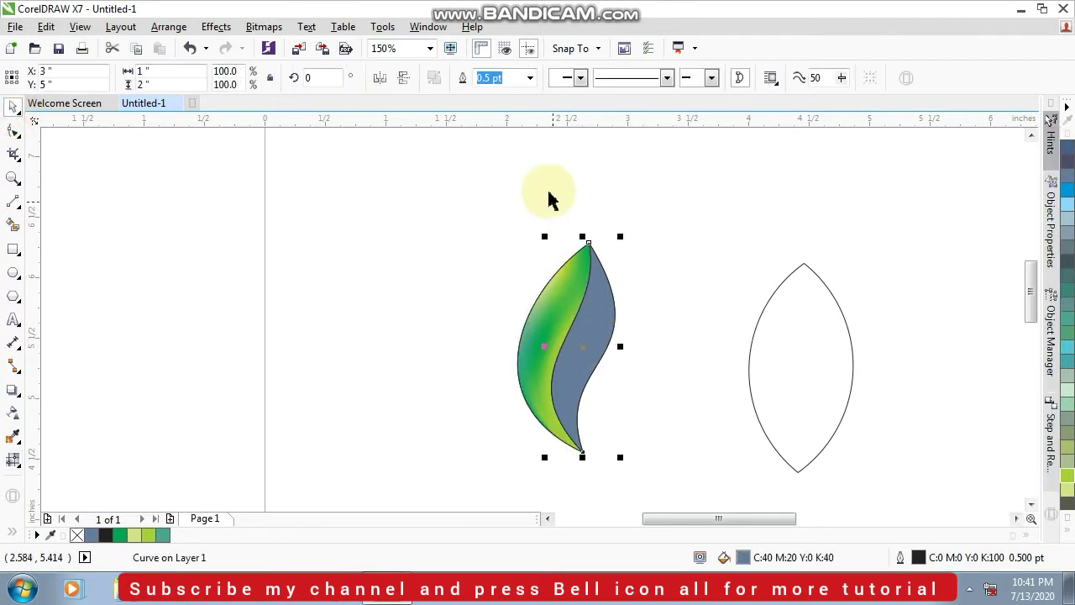
pyautogui.click(14, 460)
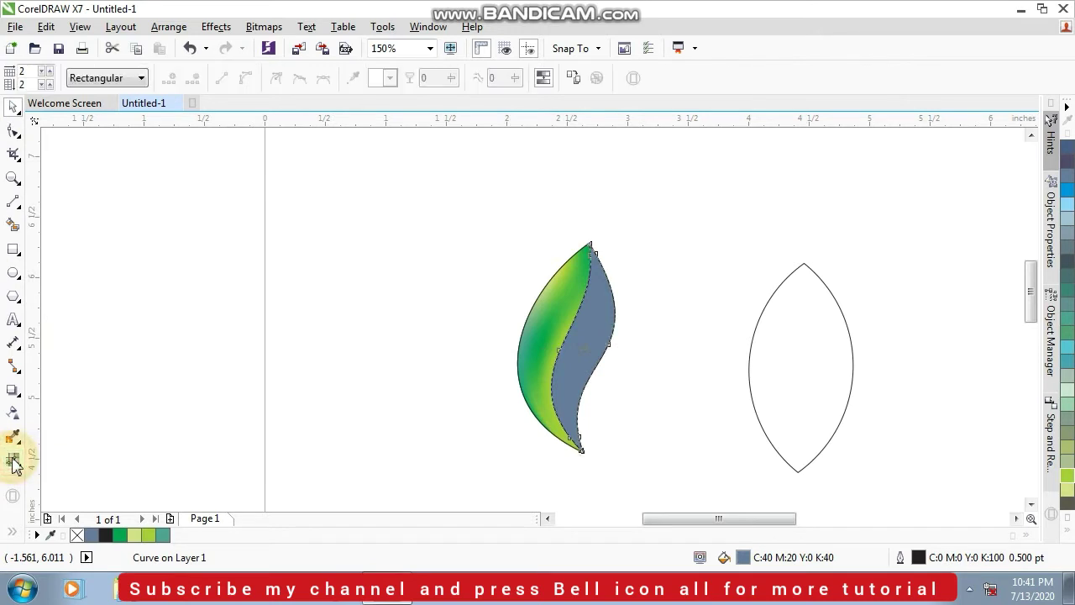
pyautogui.click(571, 78)
pyautogui.click(543, 331)
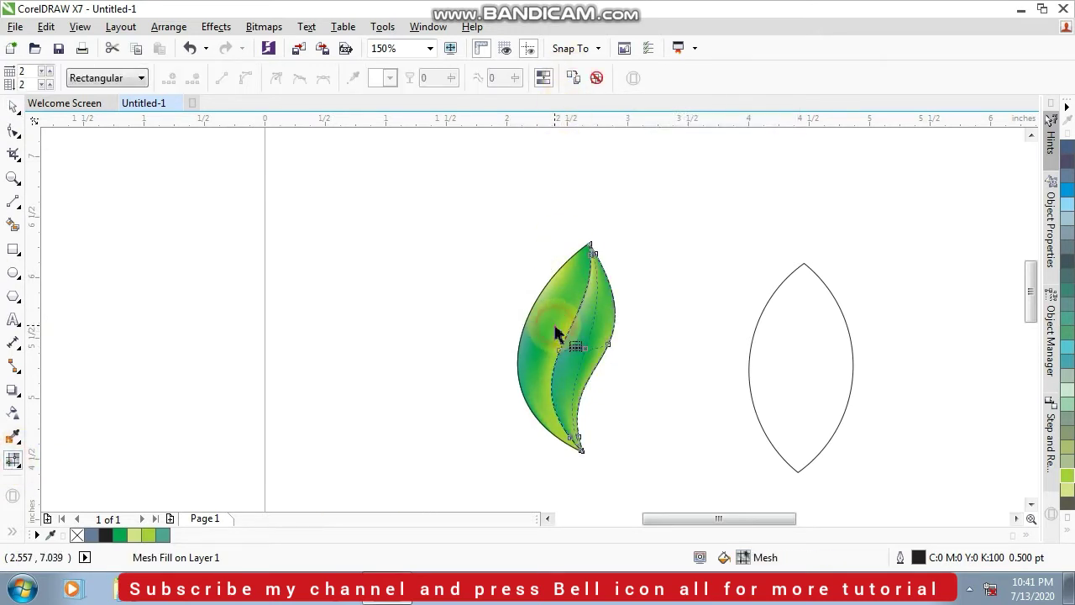
# Recolour the mesh node midway along the right half's inner edge to green C:100 M:0 Y:100 K:0 and finish the mesh editing.
pyautogui.scroll(3, 586, 370)
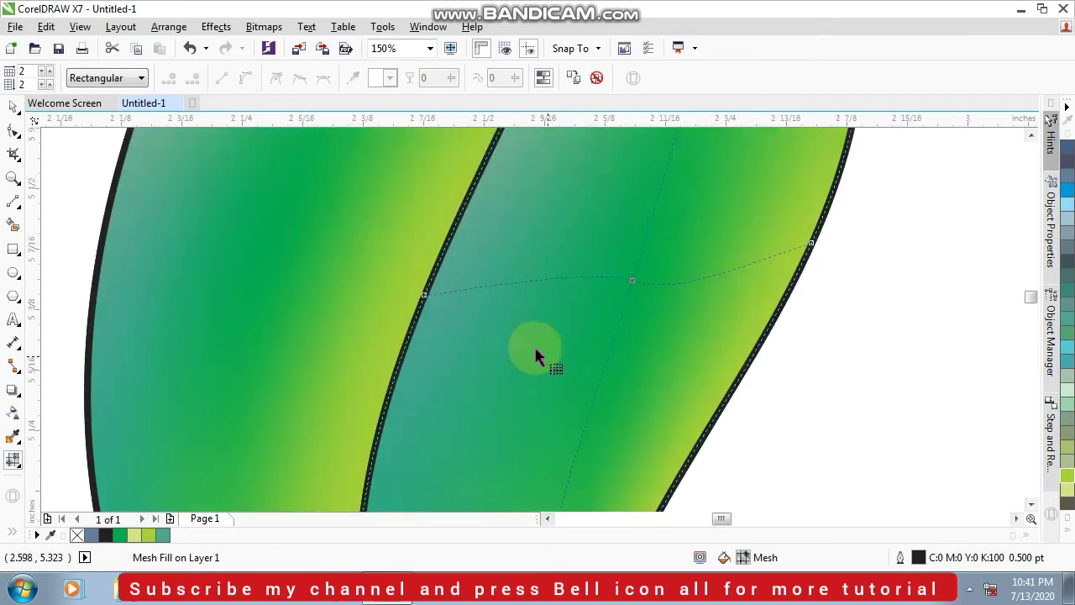
pyautogui.scroll(-1, 467, 311)
pyautogui.moveTo(475, 345); pyautogui.dragTo(477, 346)
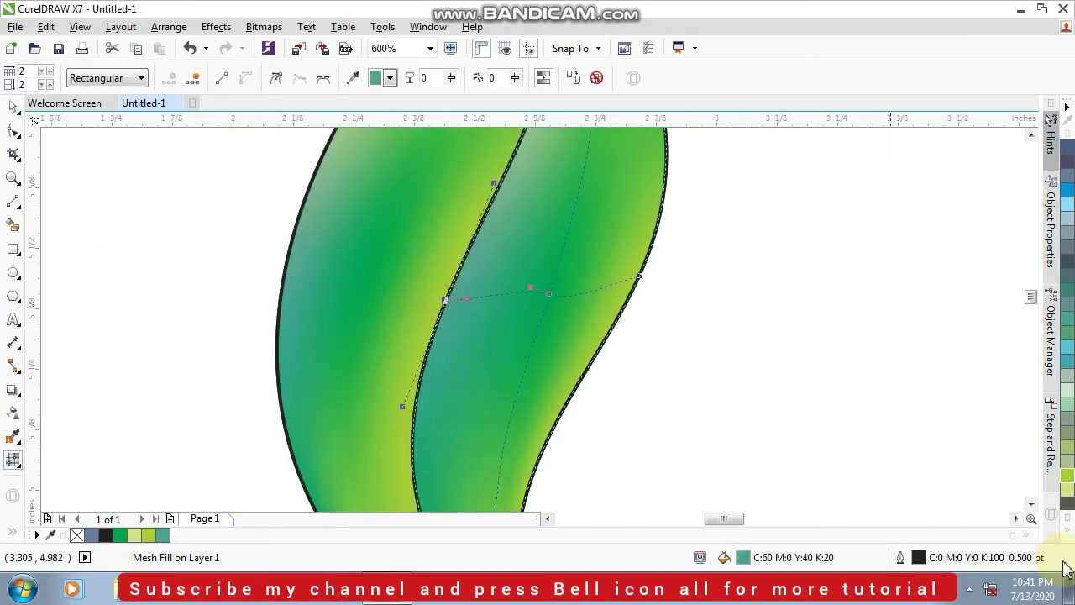
pyautogui.click(1071, 544)
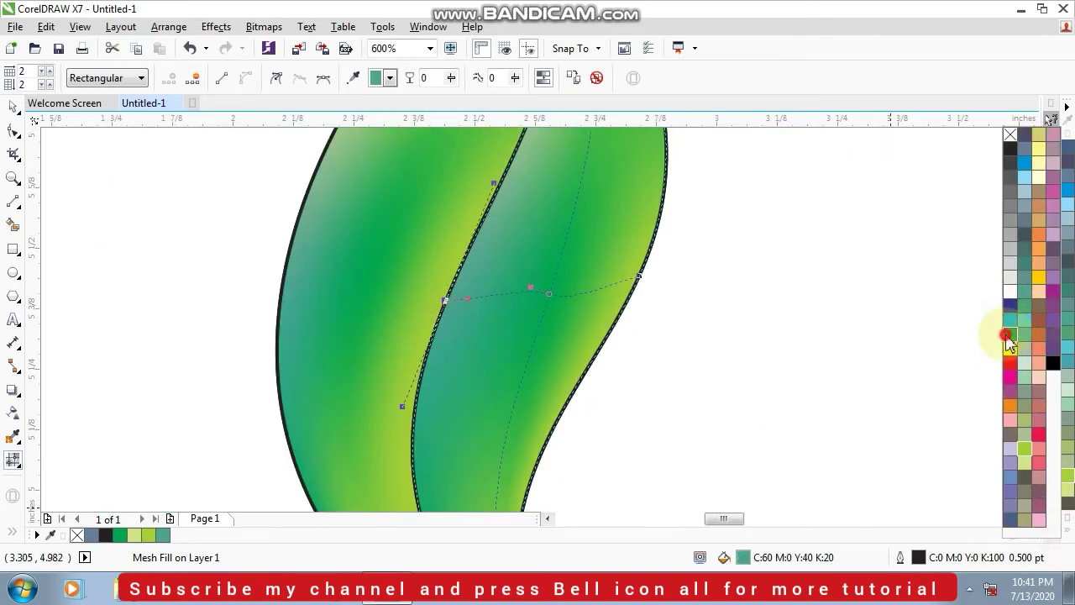
pyautogui.click(1008, 336)
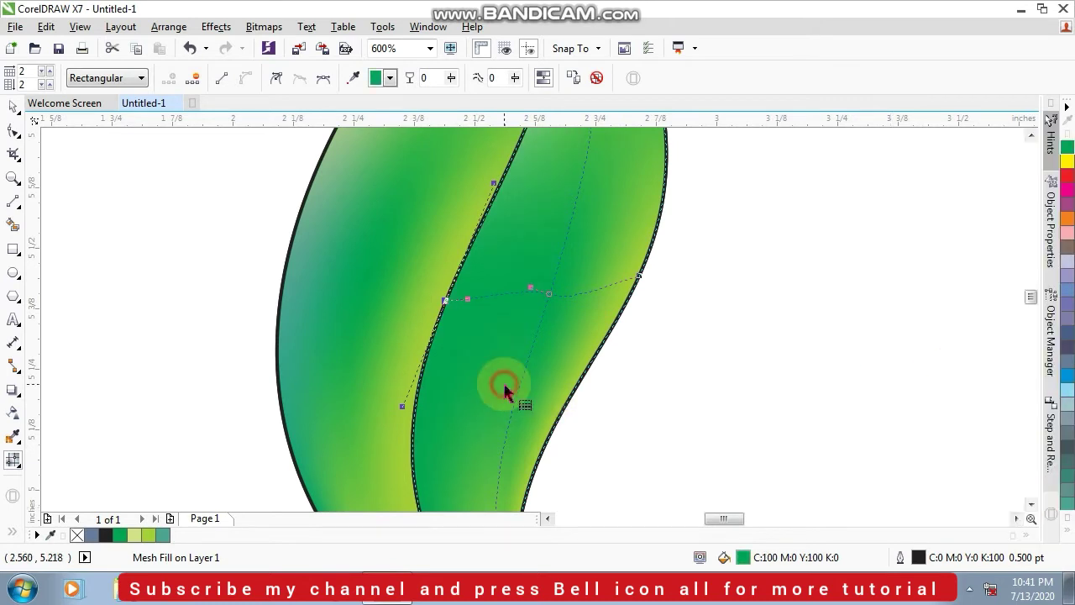
pyautogui.scroll(-2, 506, 391)
pyautogui.click(12, 111)
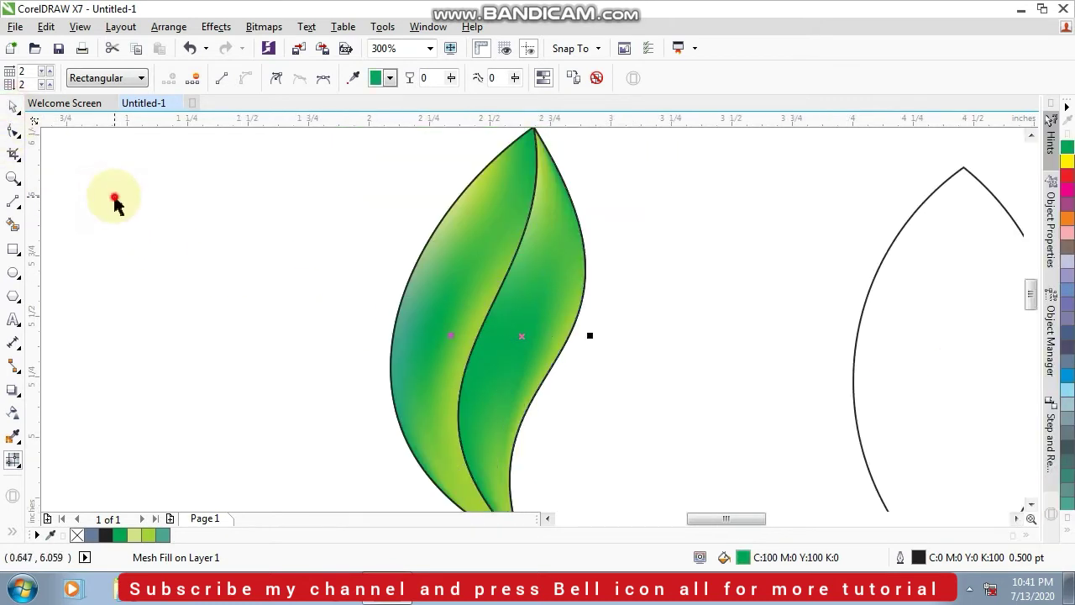
# Remove the outline from all parts of the green leaf.
pyautogui.click(348, 290)
pyautogui.scroll(-2, 382, 348)
pyautogui.moveTo(328, 186); pyautogui.dragTo(535, 496)
pyautogui.rightClick(80, 534)
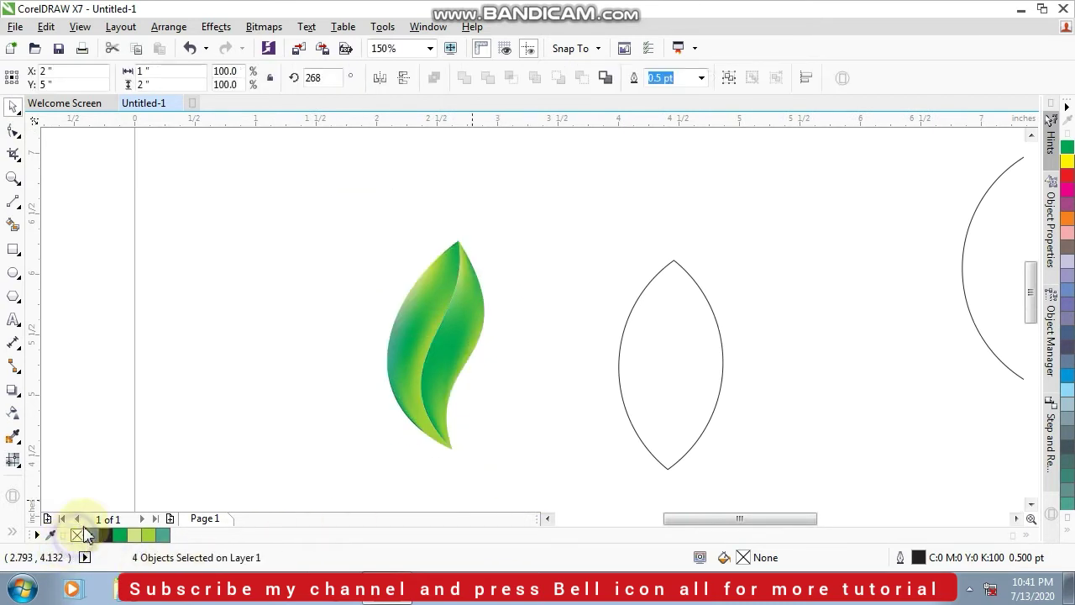
pyautogui.click(188, 379)
# Group the four objects that make up the green leaf.
pyautogui.moveTo(341, 193); pyautogui.dragTo(541, 482)
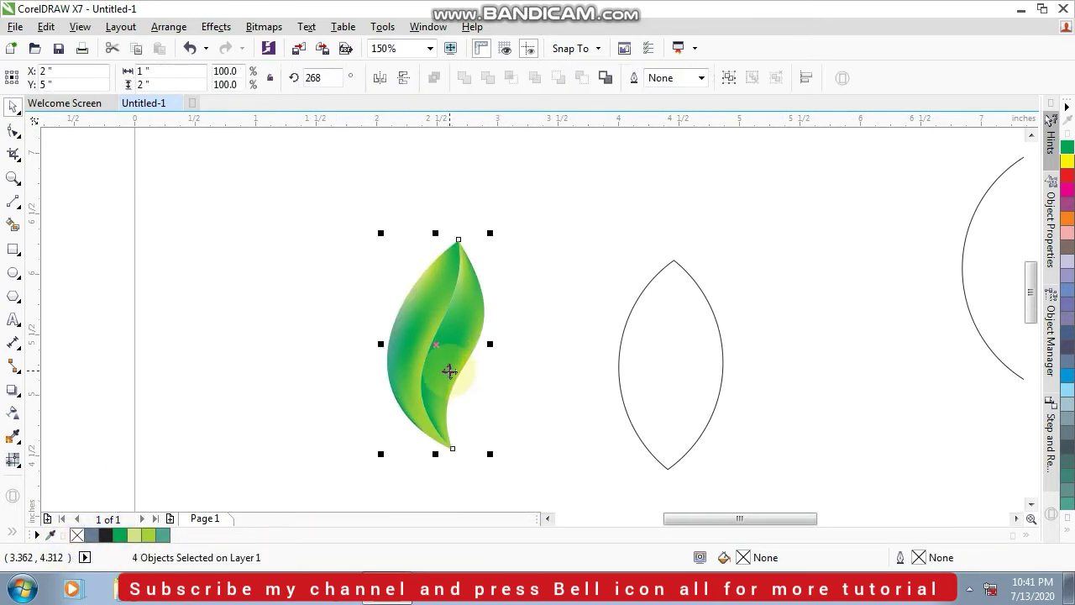
pyautogui.rightClick(453, 341)
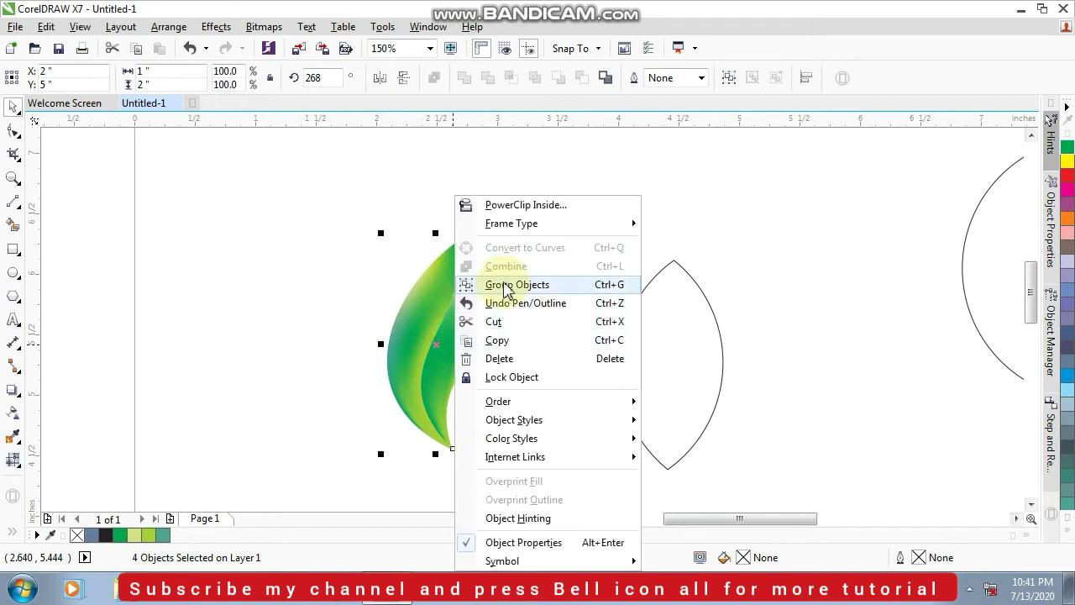
pyautogui.click(497, 283)
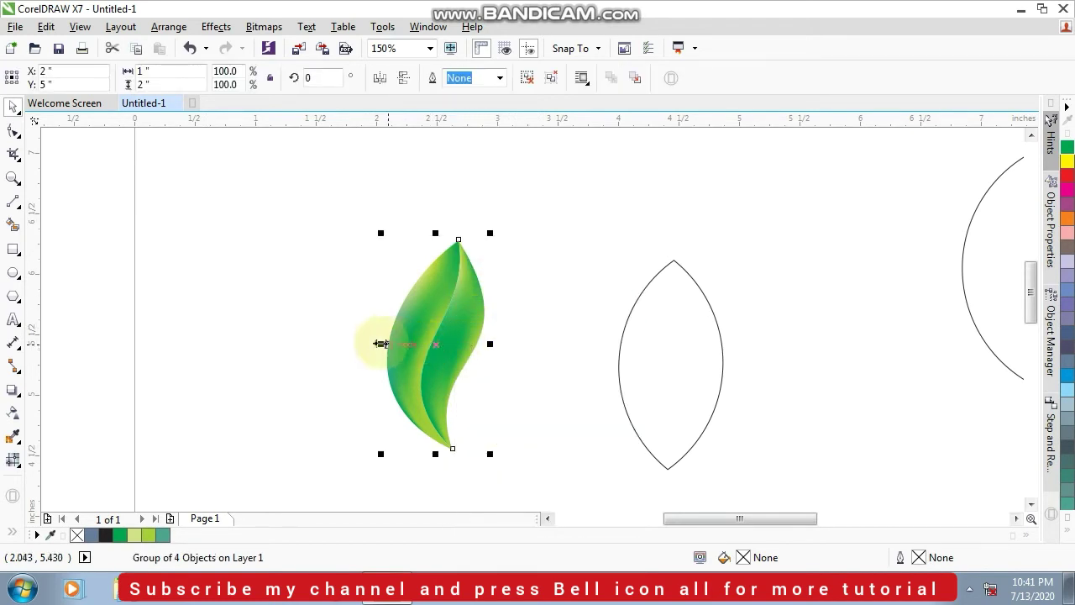
# Create a horizontally mirrored copy of the grouped leaf, flip it back to the original orientation and stack it on the original.
pyautogui.moveTo(380, 343); pyautogui.dragTo(561, 355)
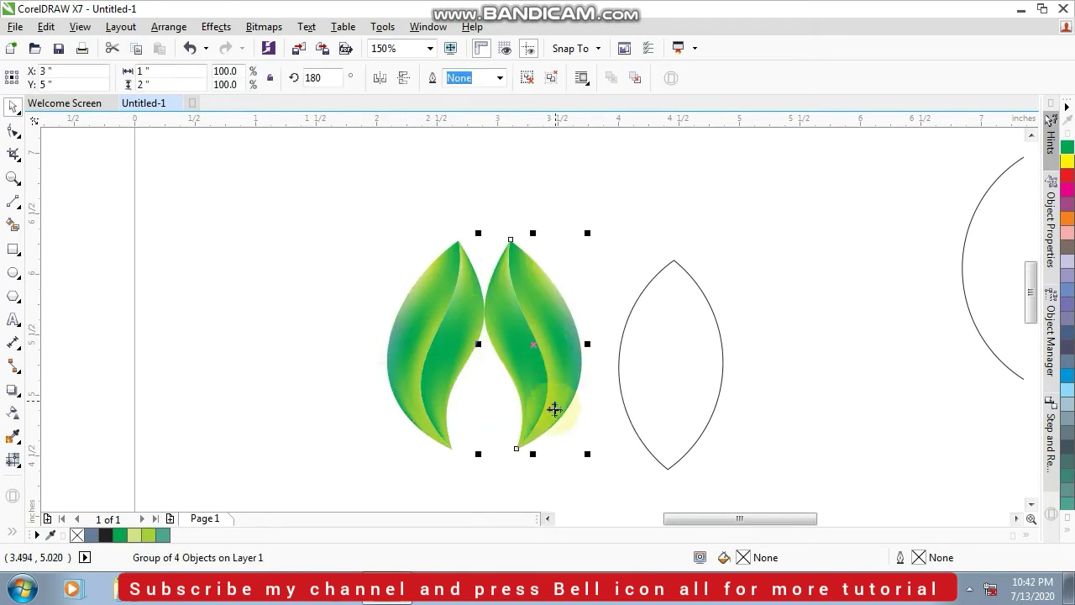
pyautogui.moveTo(553, 413); pyautogui.dragTo(521, 412)
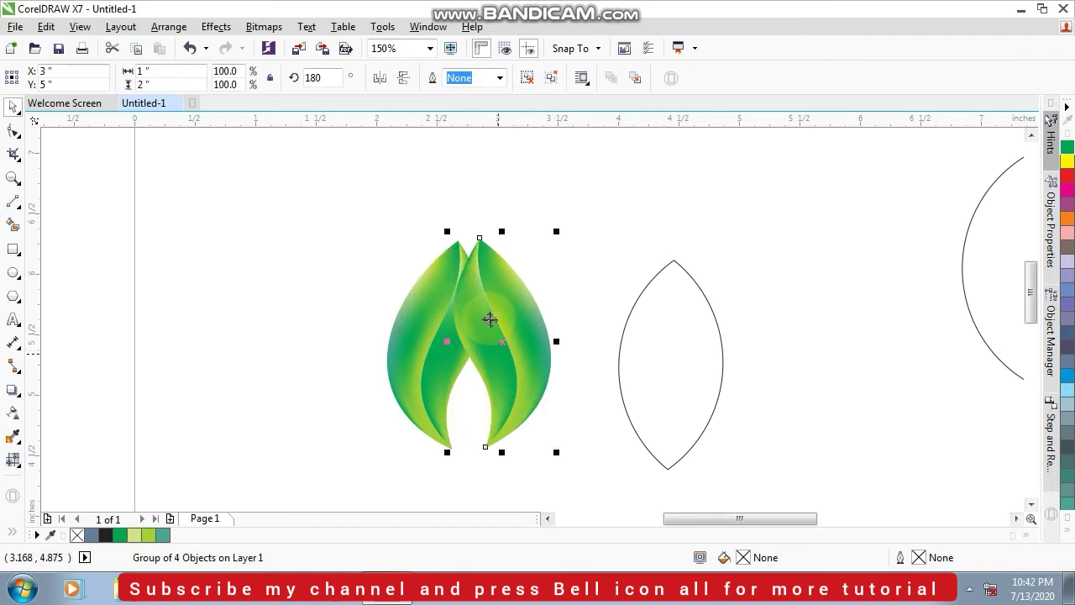
pyautogui.click(381, 81)
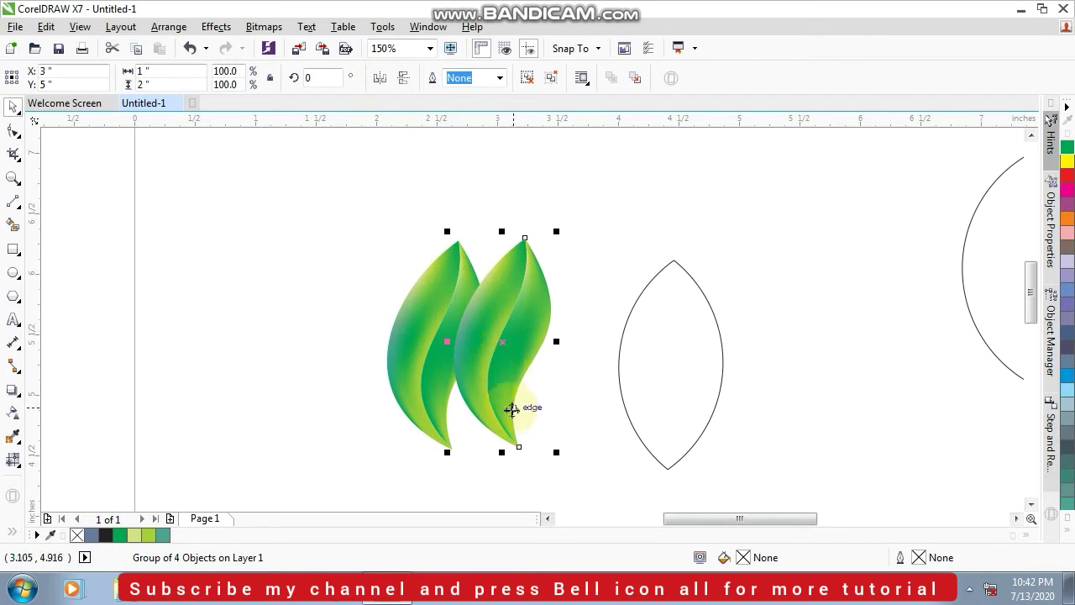
pyautogui.moveTo(504, 435); pyautogui.dragTo(451, 445)
# Set the copy's rotation centre at its bottom tip and rotate it clockwise to 339 degrees.
pyautogui.click(441, 432)
pyautogui.scroll(2, 441, 432)
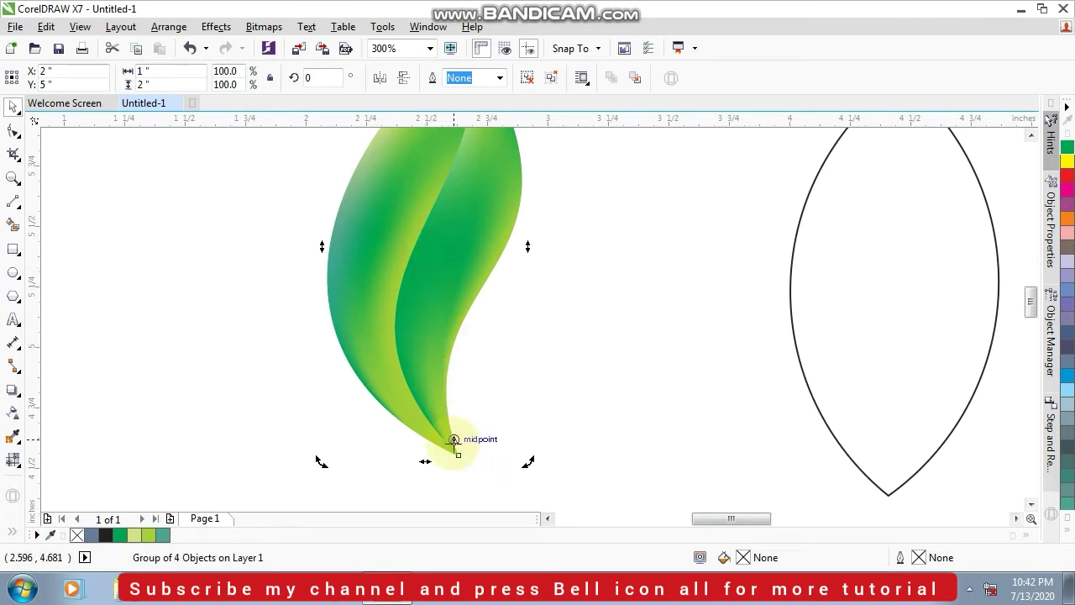
pyautogui.scroll(-2, 458, 456)
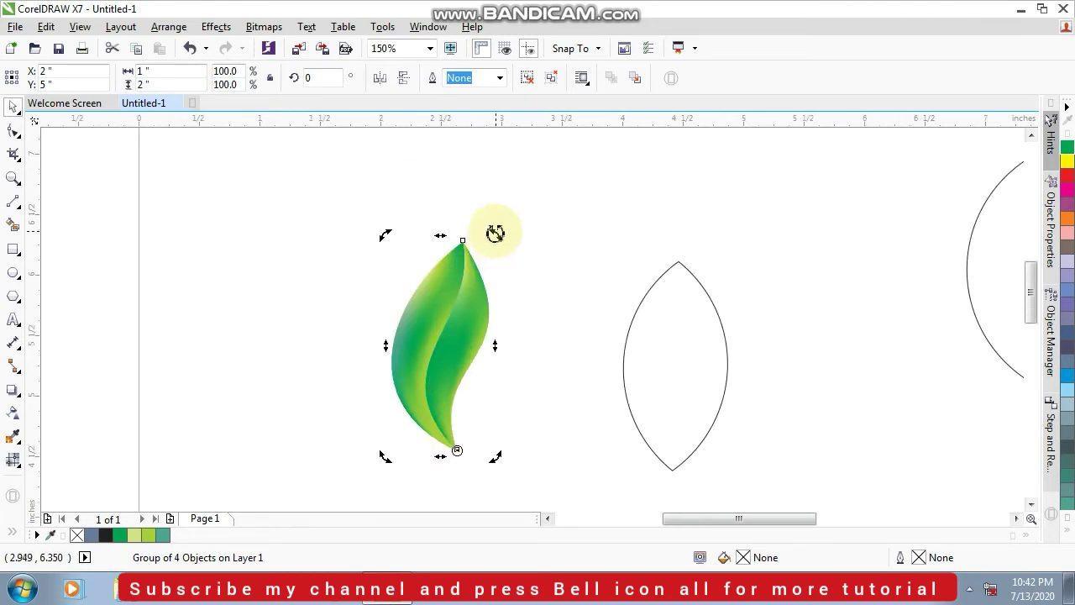
pyautogui.moveTo(494, 233); pyautogui.dragTo(549, 308)
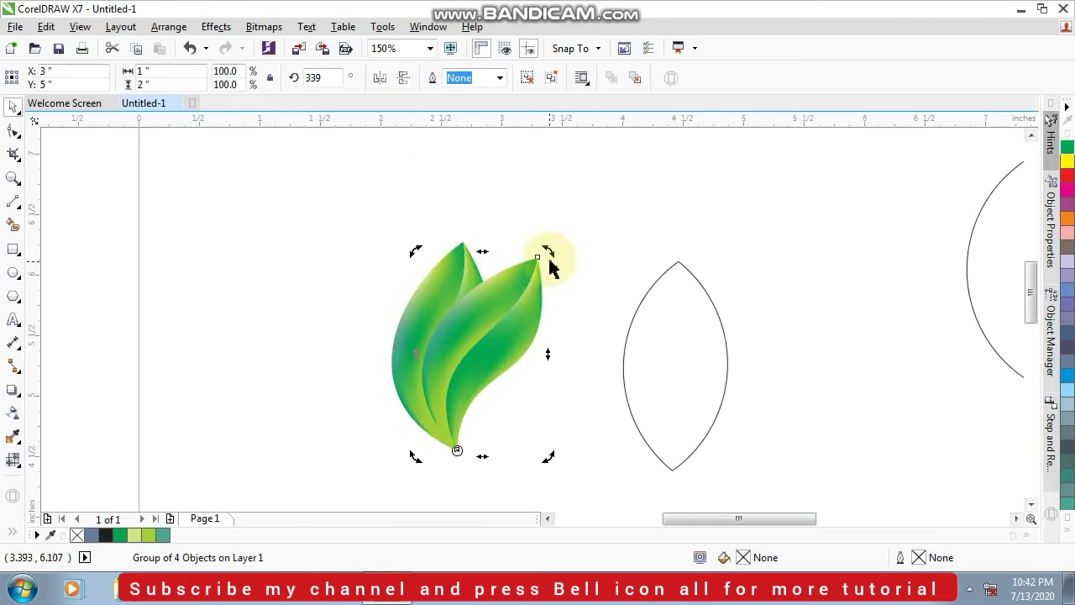
# Tilt the front leaf copy further clockwise to 323 degrees and scale it down to 59.5%, keeping its base on the shared tip.
pyautogui.moveTo(549, 254); pyautogui.dragTo(398, 391)
pyautogui.click(547, 303)
pyautogui.scroll(2, 498, 356)
pyautogui.scroll(-2, 512, 367)
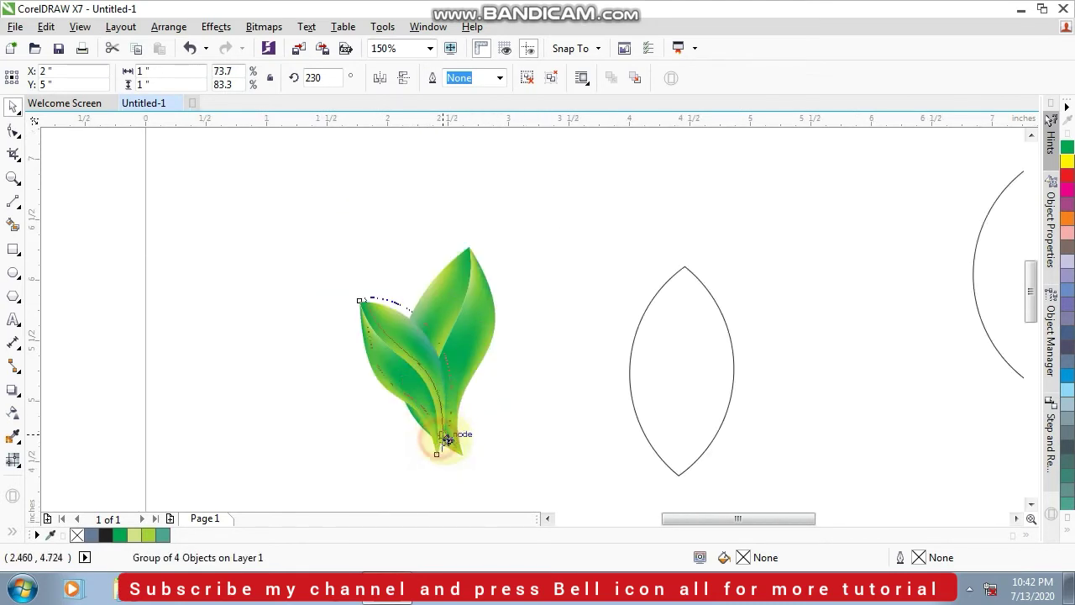
# Try moving the left-leaning leaf copy onto the other leaf's bottom tip, then undo back to the small right-leaning version.
pyautogui.moveTo(459, 440); pyautogui.dragTo(455, 439)
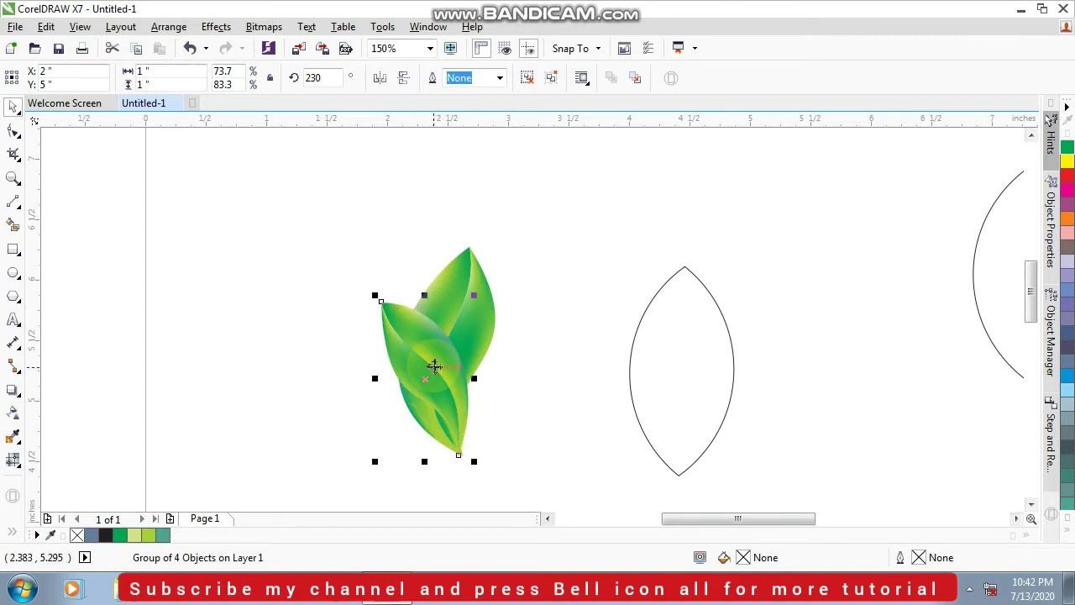
pyautogui.hotkey('ctrl', 'z')
pyautogui.hotkey('ctrl', 'z')
pyautogui.hotkey('ctrl', 'z')
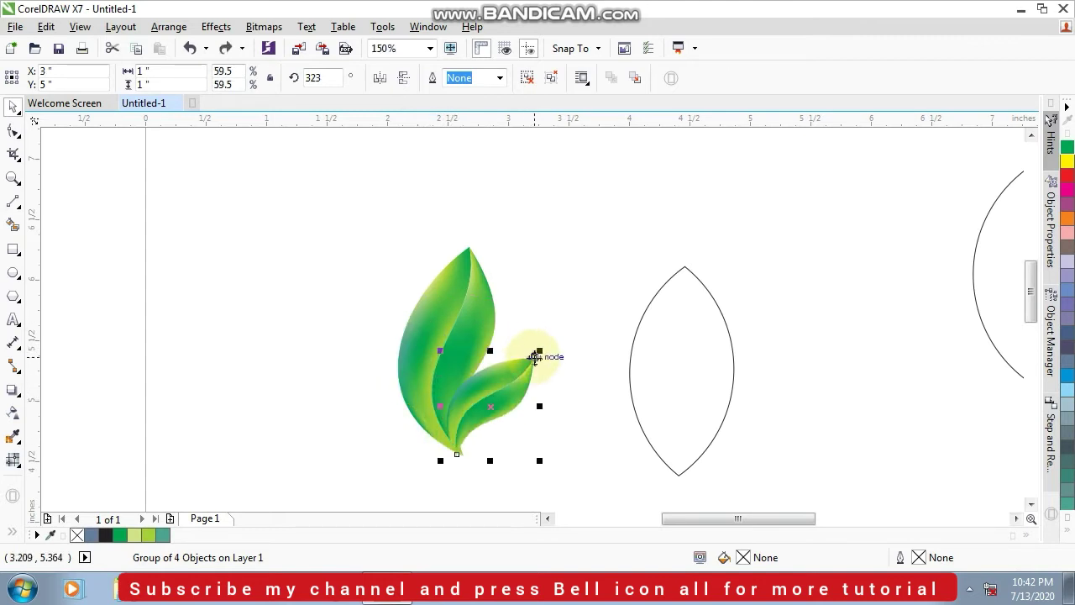
# Enlarge the small front leaf to about 81% by 87% with its base on the larger leaf's bottom tip.
pyautogui.moveTo(539, 353); pyautogui.dragTo(499, 295)
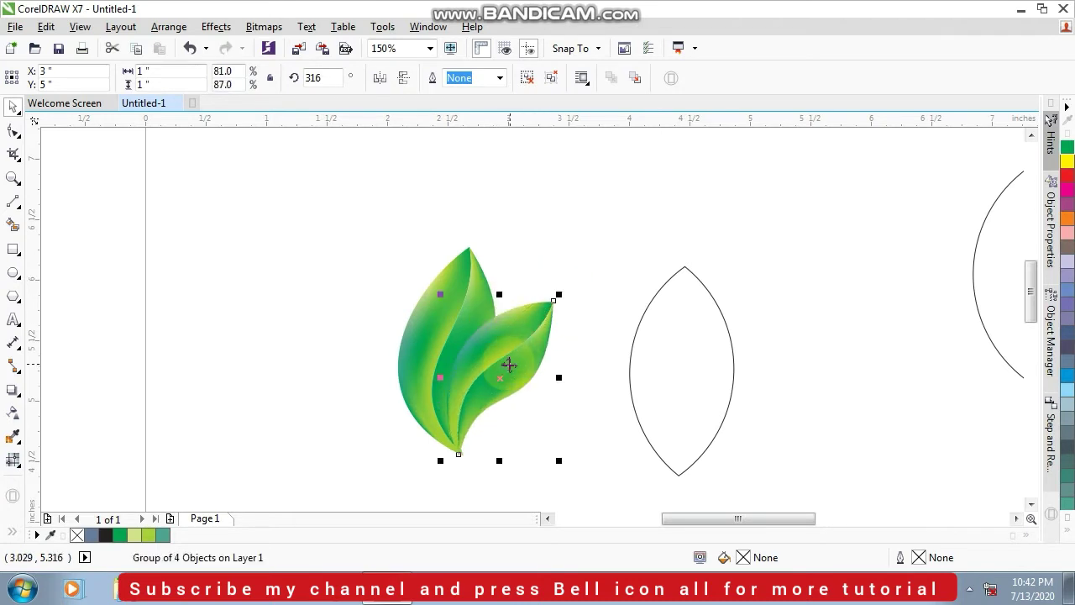
pyautogui.scroll(2, 509, 363)
pyautogui.scroll(-4, 472, 362)
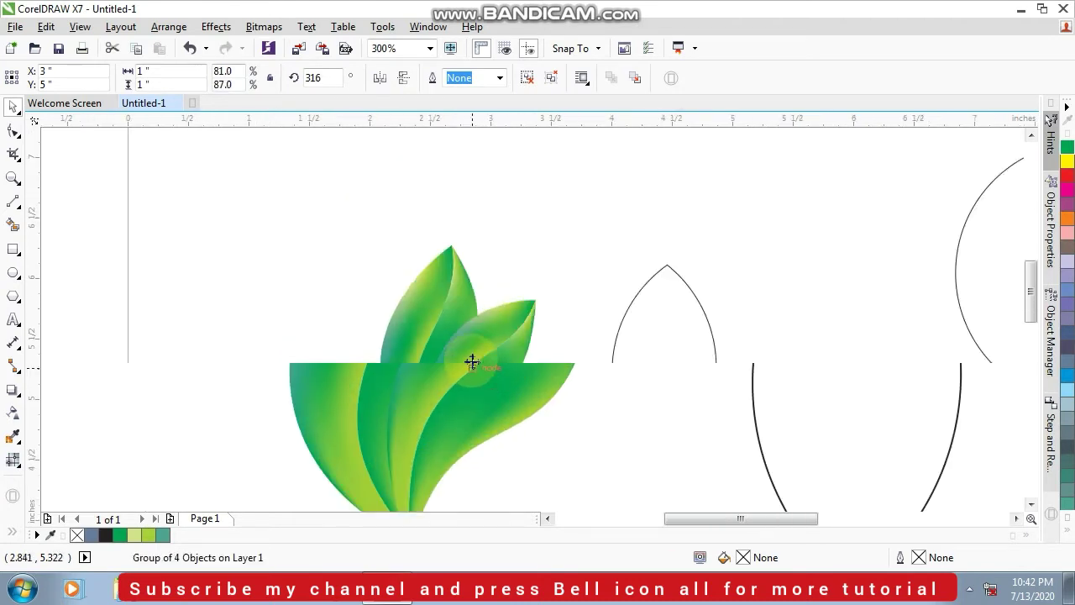
pyautogui.scroll(2, 476, 351)
# Mirror both green leaves together horizontally so the smaller leaf leans to the left.
pyautogui.moveTo(316, 211); pyautogui.dragTo(574, 501)
pyautogui.click(379, 78)
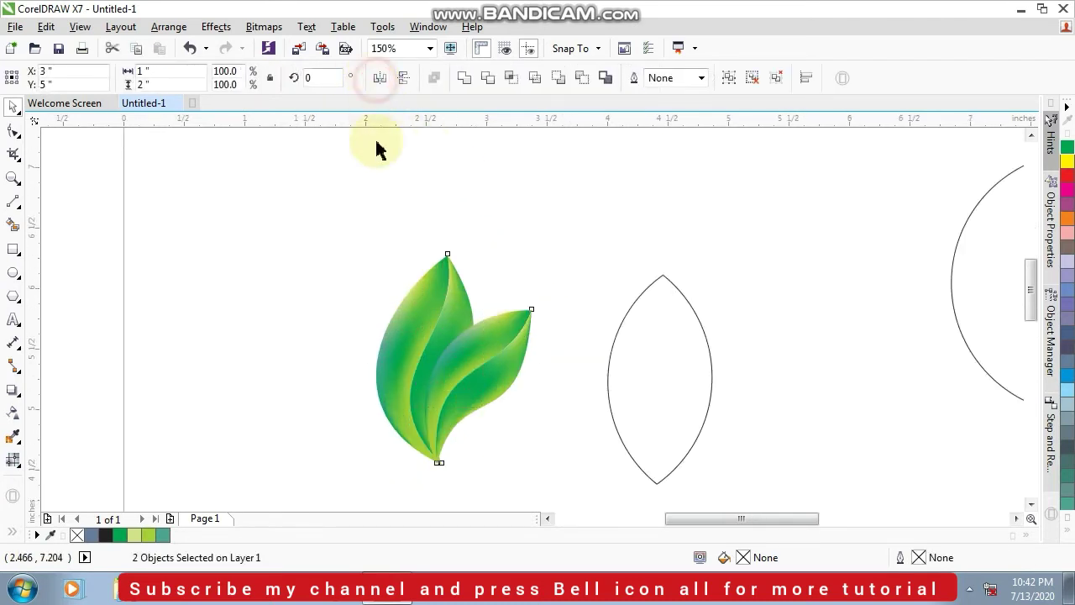
pyautogui.click(583, 354)
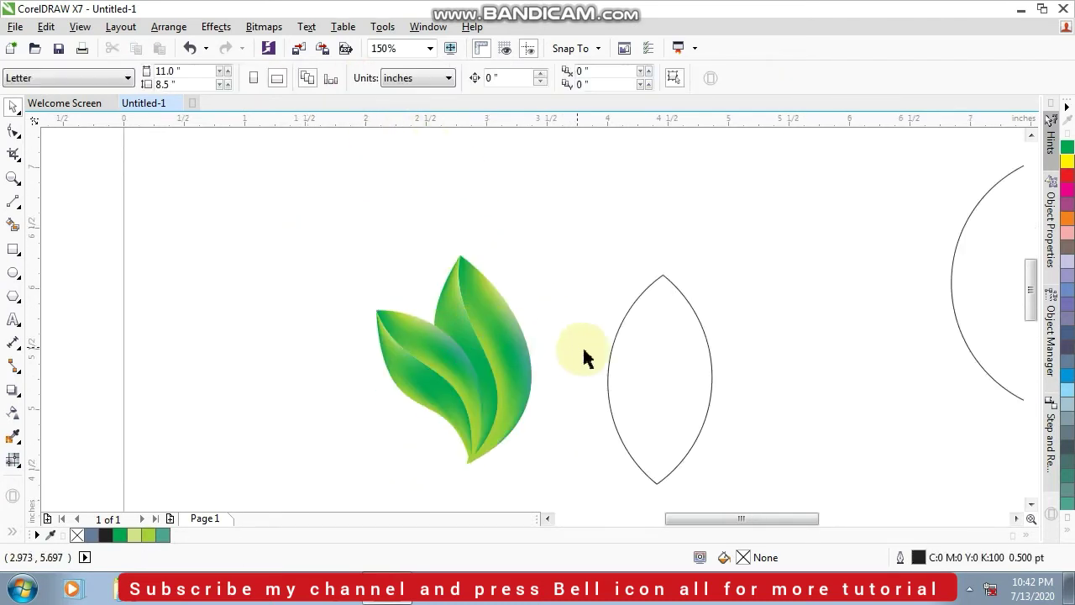
# Delete the unfilled pointed oval and move the remaining circle to the lower right of the leaves, about X 6, Y 4 inches.
pyautogui.click(643, 370)
pyautogui.press('Delete')
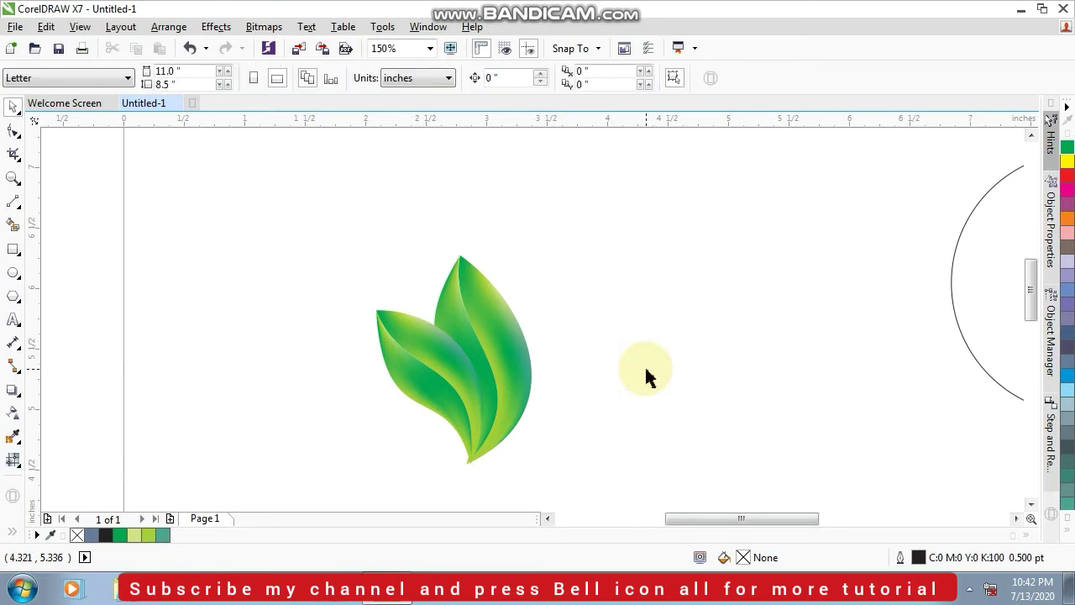
pyautogui.hscroll(3, 645, 364)
pyautogui.click(886, 303)
pyautogui.scroll(-2, 876, 310)
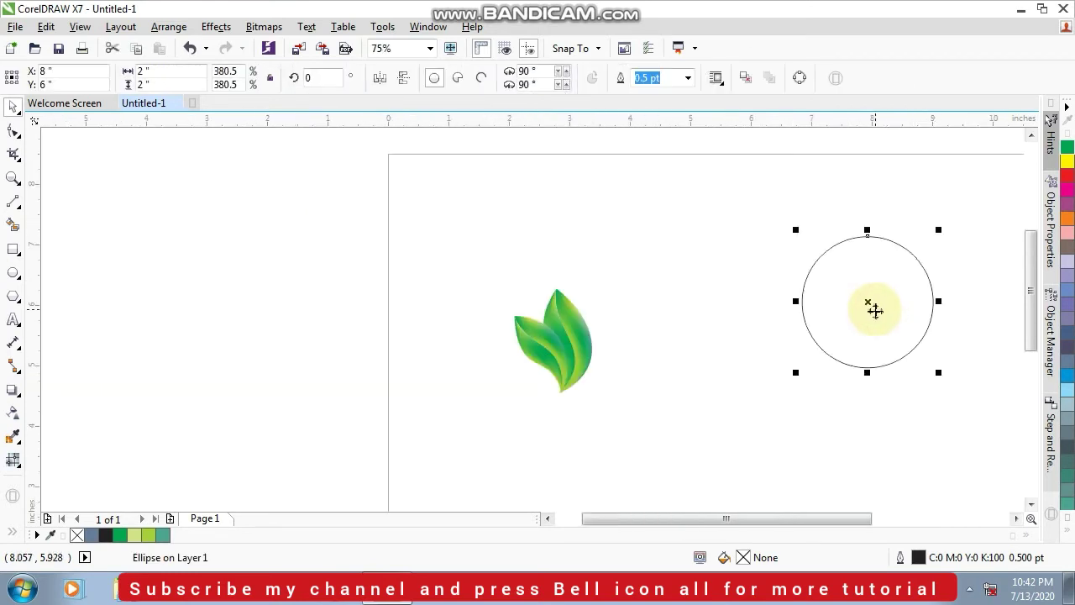
pyautogui.moveTo(875, 312); pyautogui.dragTo(731, 417)
pyautogui.scroll(2, 751, 424)
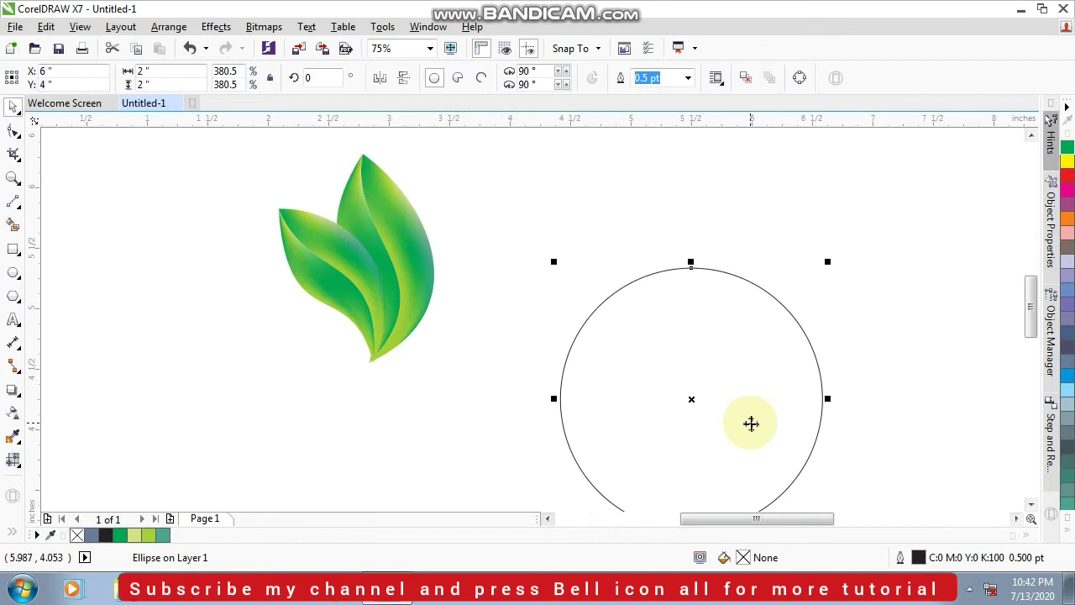
# Apply a linear fountain fill to the circle with Interactive Fill, running vertically from black at the top to white at the bottom.
pyautogui.click(99, 460)
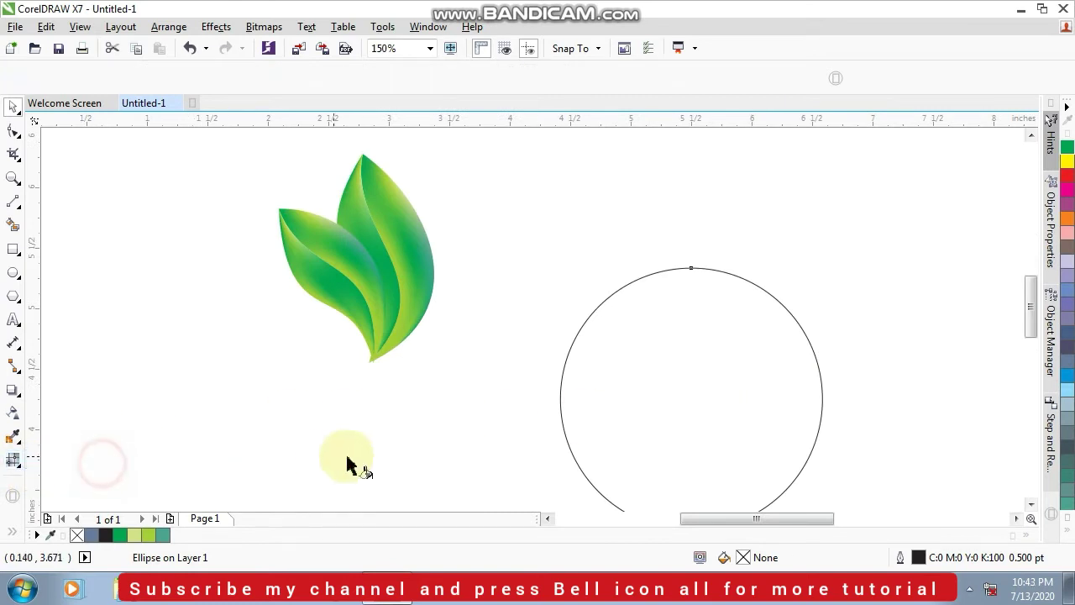
pyautogui.scroll(-2, 618, 393)
pyautogui.scroll(2, 647, 447)
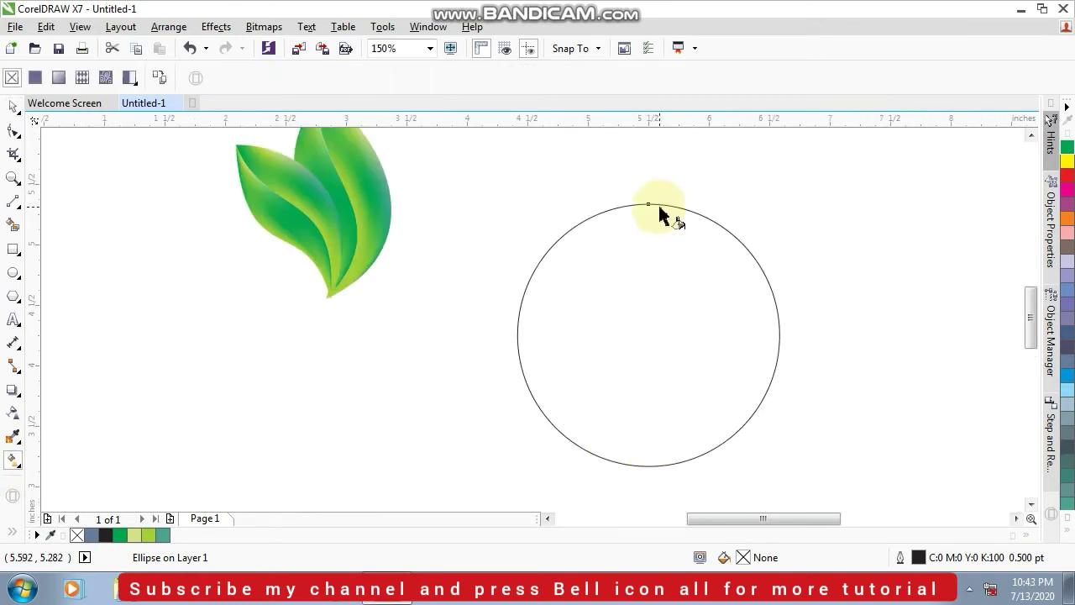
pyautogui.moveTo(649, 205); pyautogui.dragTo(648, 464)
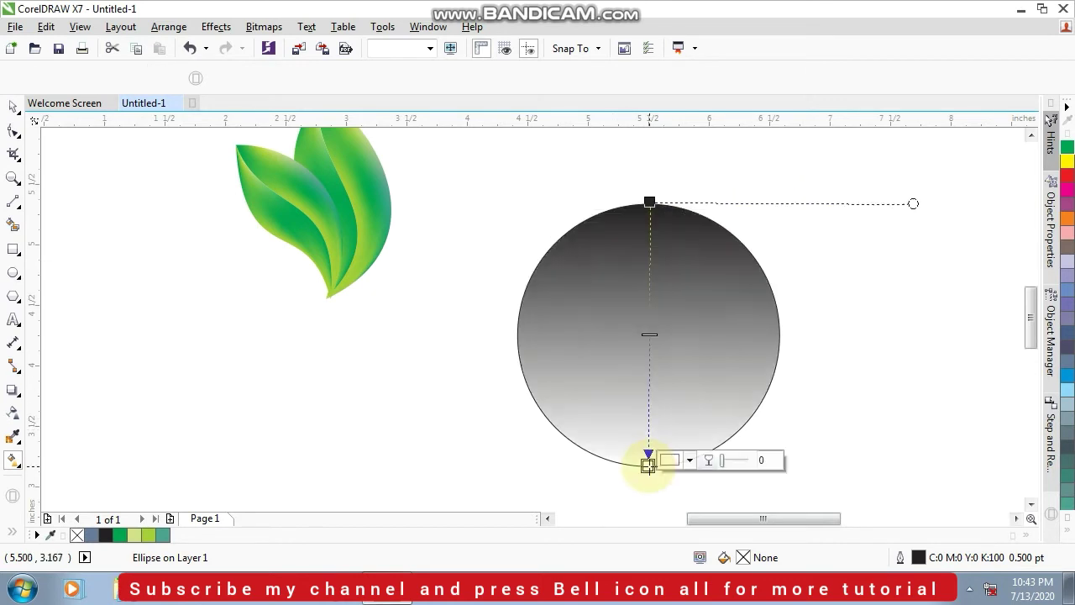
# Extend the black start of the gradient well above the circle and adjust its white end at the bottom edge for a lighter grey blend.
pyautogui.scroll(-2, 672, 204)
pyautogui.moveTo(660, 205); pyautogui.dragTo(660, 128)
pyautogui.scroll(-2, 660, 335)
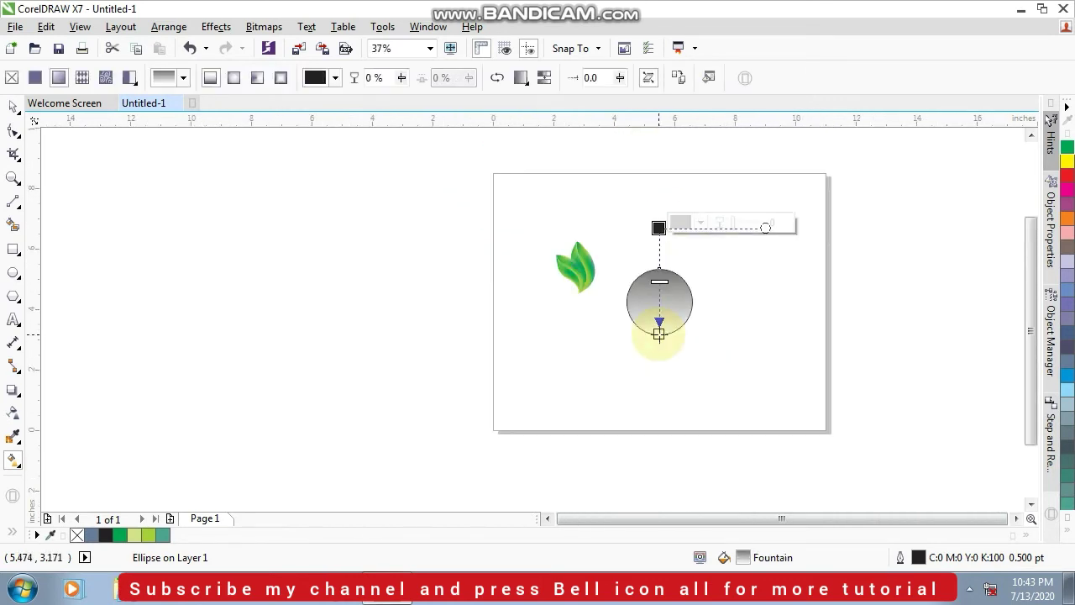
pyautogui.scroll(2, 659, 334)
pyautogui.moveTo(659, 335)
pyautogui.mouseDown()
pyautogui.moveTo(662, 355)
pyautogui.moveTo(660, 343)
pyautogui.mouseUp()
pyautogui.scroll(-2, 661, 355)
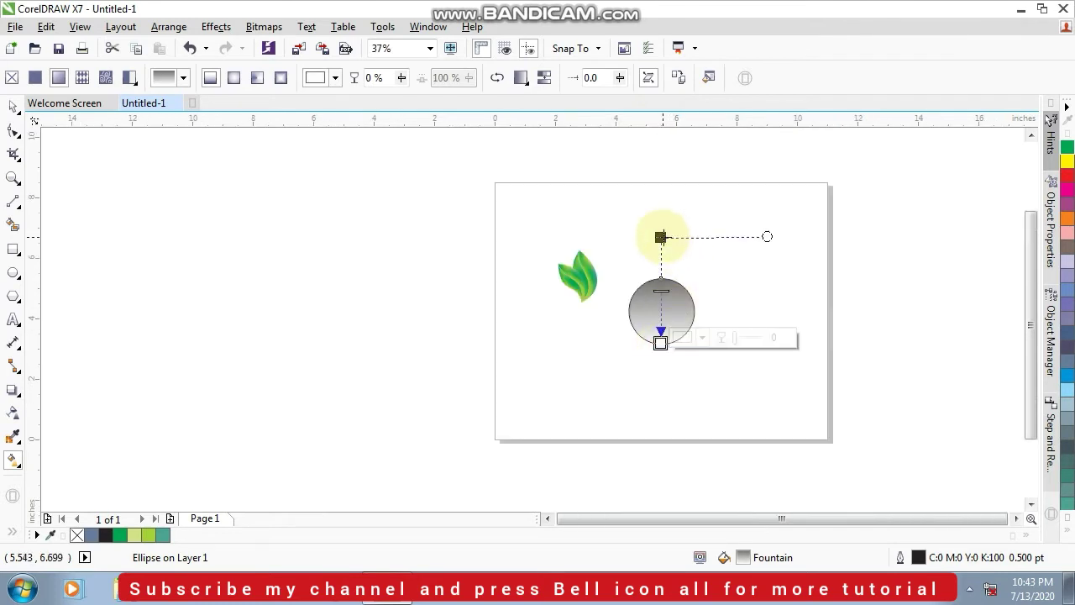
pyautogui.moveTo(660, 237); pyautogui.dragTo(659, 226)
# Finish the fill editing and remove the outline of the gradient circle.
pyautogui.click(12, 107)
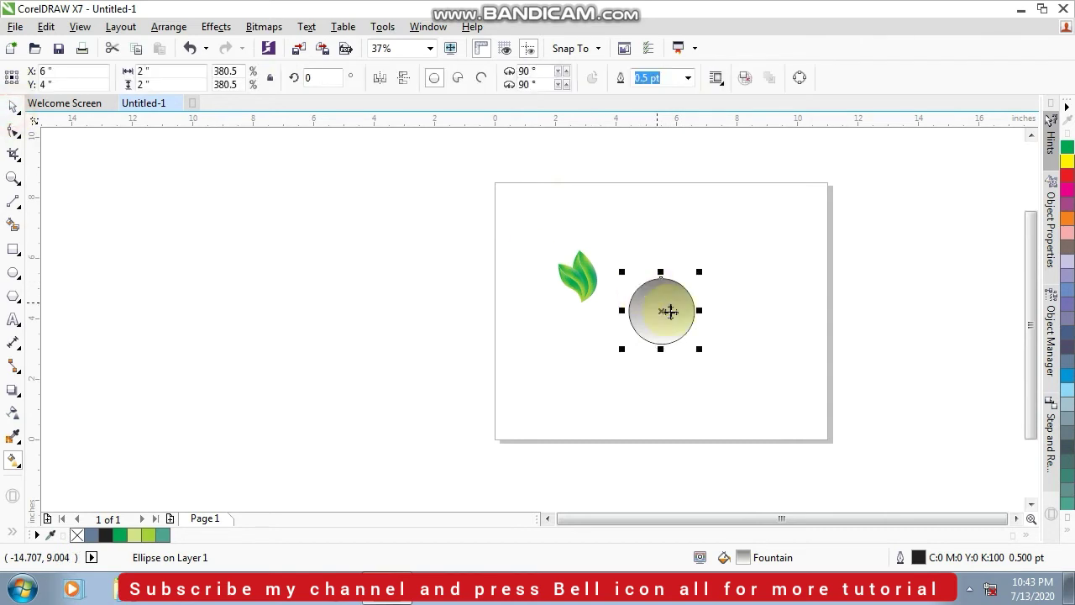
pyautogui.scroll(2, 663, 312)
pyautogui.rightClick(77, 535)
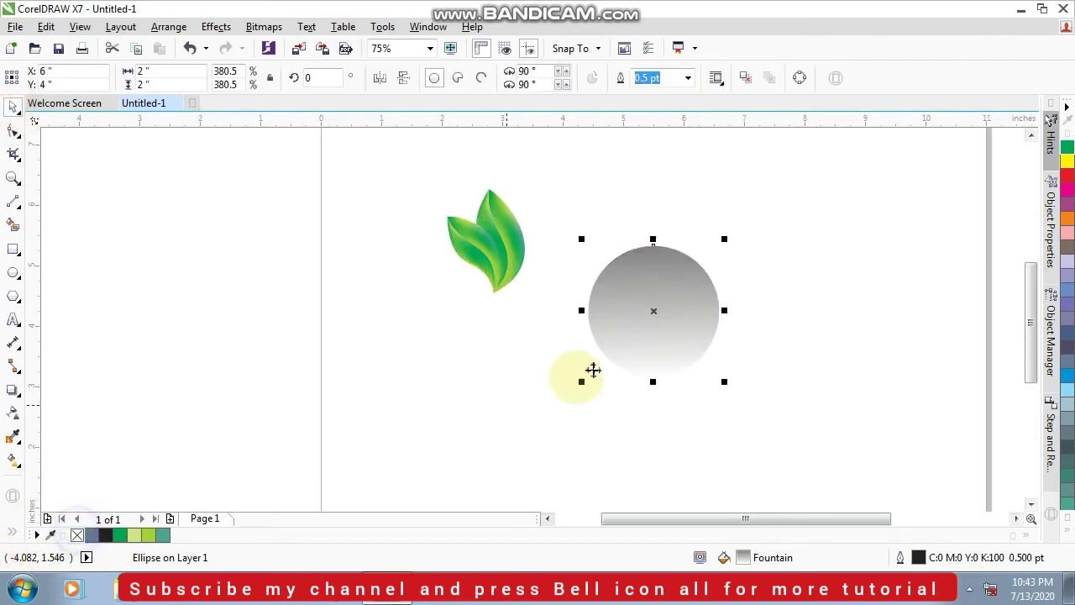
# Copy the gradient circle off the page beside the leaves, fill the copy solid black, and duplicate it slightly lower.
pyautogui.moveTo(672, 290); pyautogui.dragTo(249, 317)
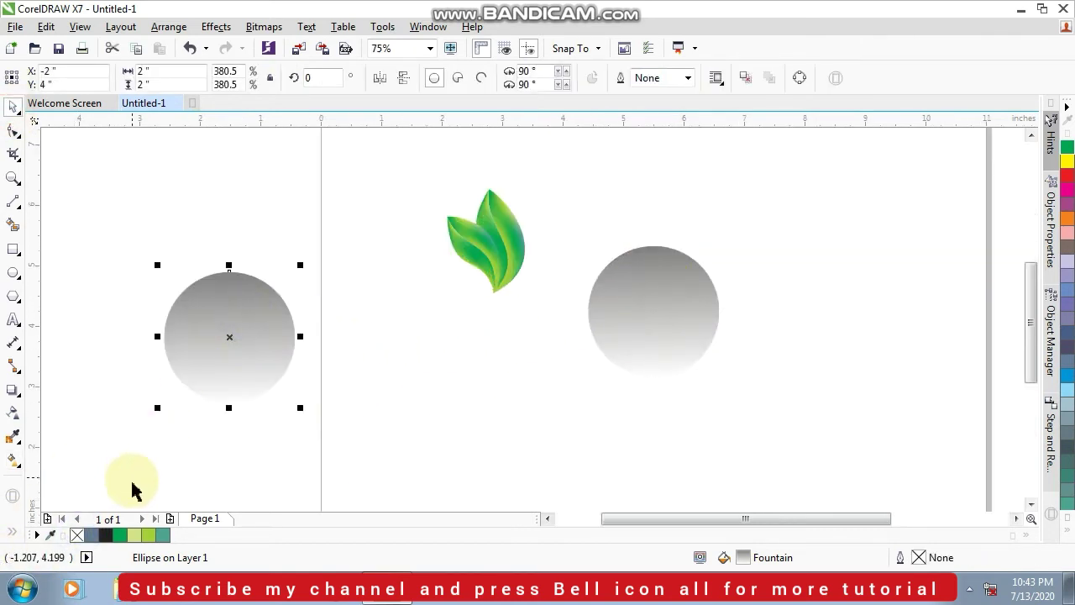
pyautogui.click(139, 260)
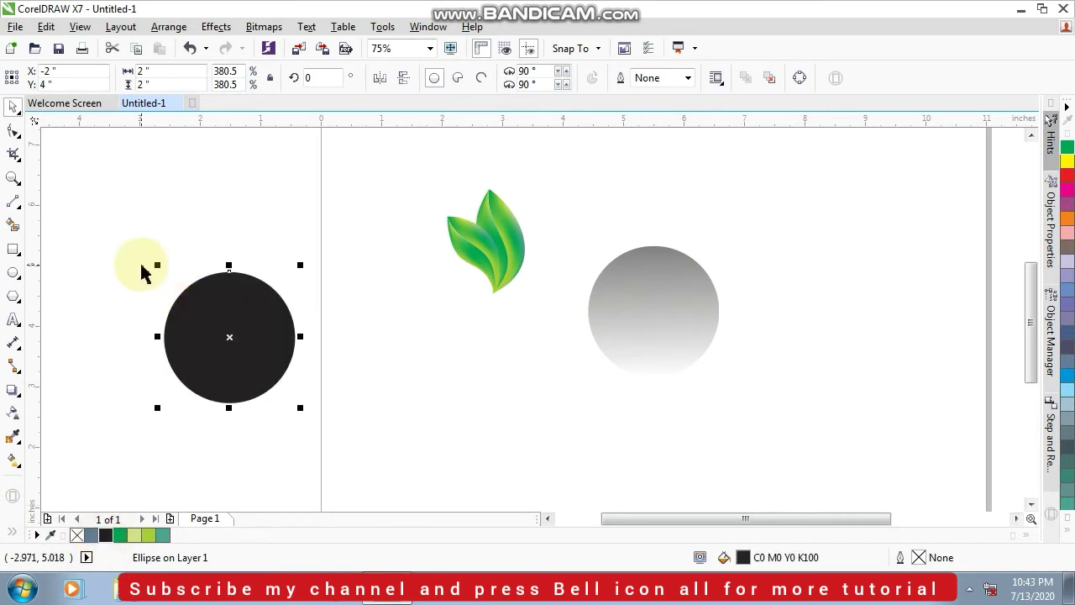
pyautogui.moveTo(233, 324)
pyautogui.mouseDown()
pyautogui.moveTo(235, 342)
pyautogui.moveTo(344, 225)
pyautogui.moveTo(269, 343)
pyautogui.moveTo(228, 359)
pyautogui.moveTo(217, 351)
pyautogui.moveTo(220, 332)
pyautogui.mouseUp()
# Trim the upper black circle with the overlapping lower one and delete the lower circle, leaving a thin crescent.
pyautogui.scroll(4, 222, 327)
pyautogui.keyDown('shift'); pyautogui.click(233, 311); pyautogui.keyUp('shift')
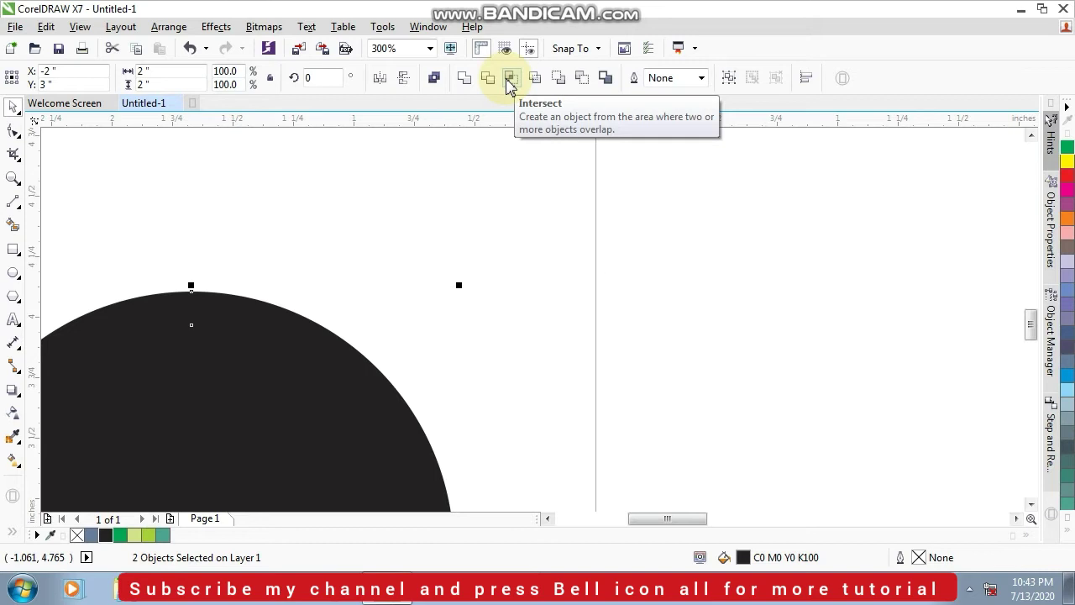
pyautogui.click(510, 81)
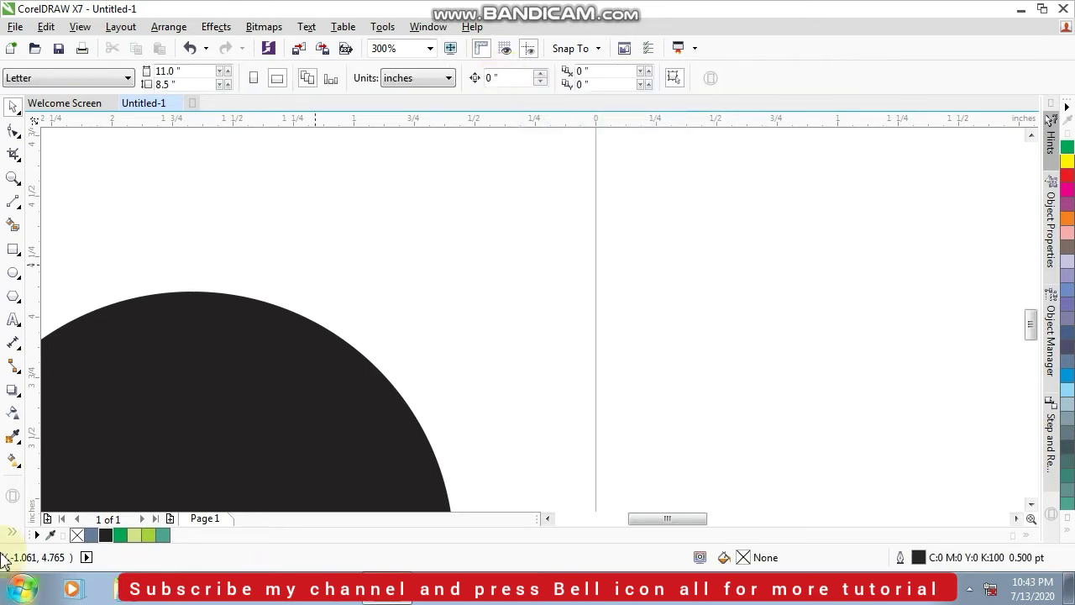
pyautogui.scroll(-4, 215, 322)
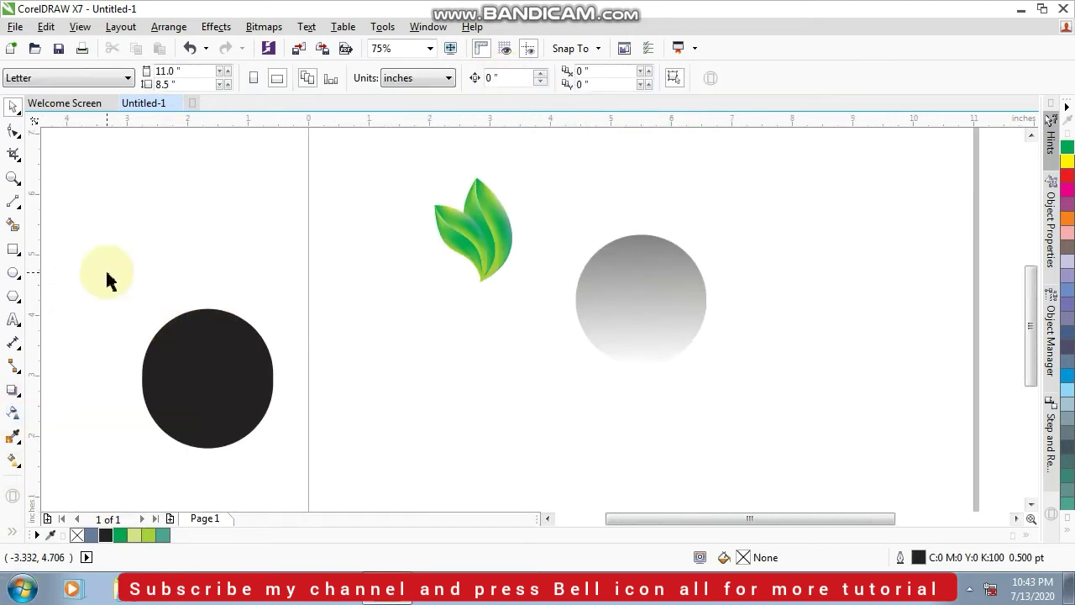
pyautogui.moveTo(106, 271); pyautogui.dragTo(303, 464)
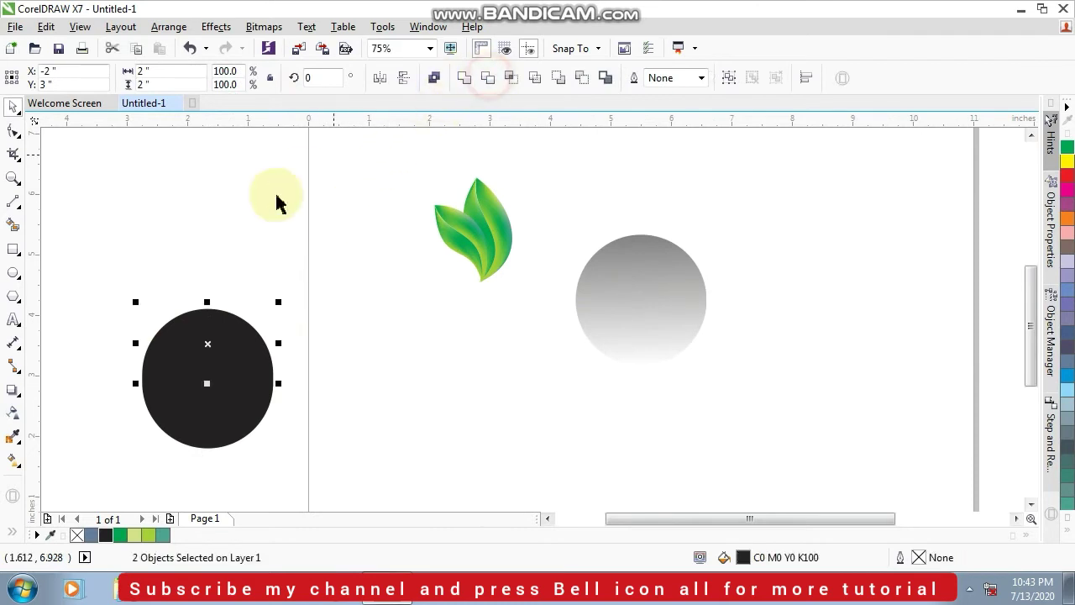
pyautogui.click(220, 214)
pyautogui.click(207, 386)
pyautogui.press('Delete')
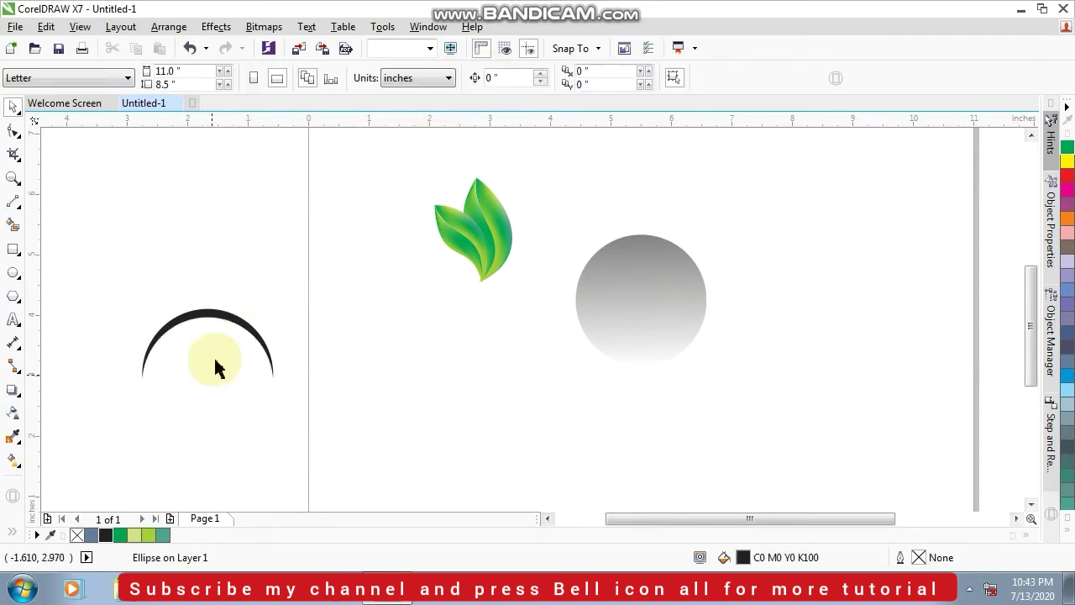
# Move the black crescent onto the gradient circle, centre it horizontally, and mirror it vertically so it rims the circle's lower edge.
pyautogui.moveTo(93, 251); pyautogui.dragTo(363, 424)
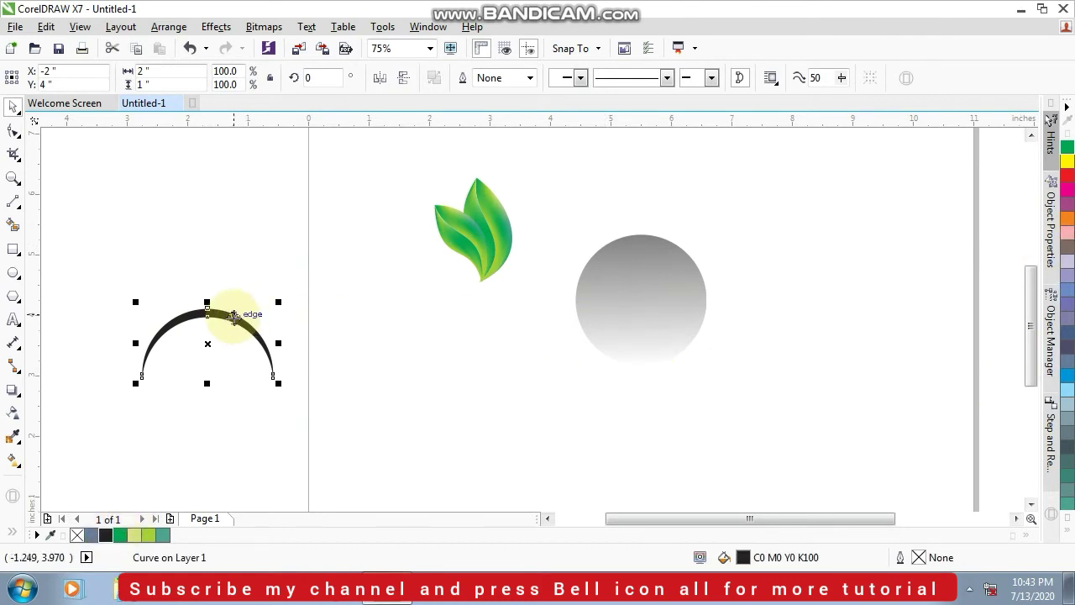
pyautogui.moveTo(235, 323); pyautogui.dragTo(664, 317)
pyautogui.keyDown('shift'); pyautogui.click(653, 277); pyautogui.keyUp('shift')
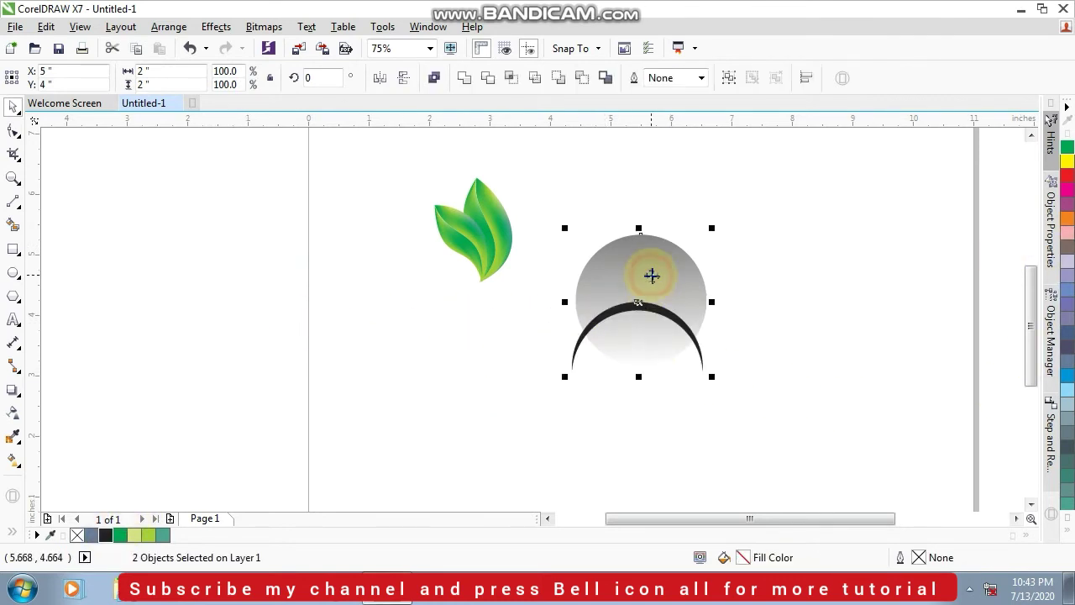
pyautogui.moveTo(821, 265); pyautogui.dragTo(511, 413)
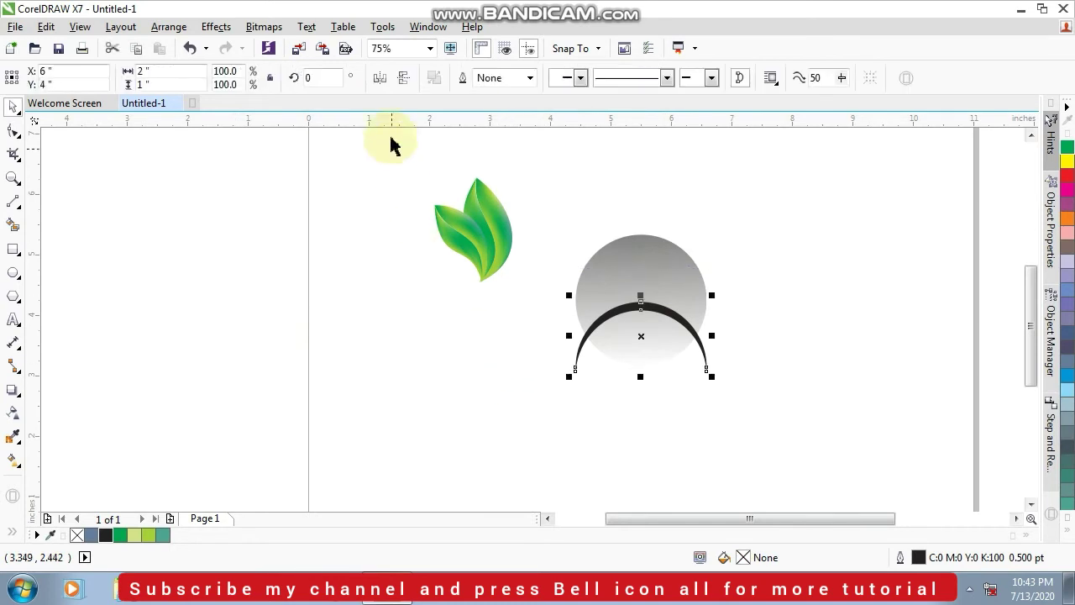
pyautogui.click(401, 77)
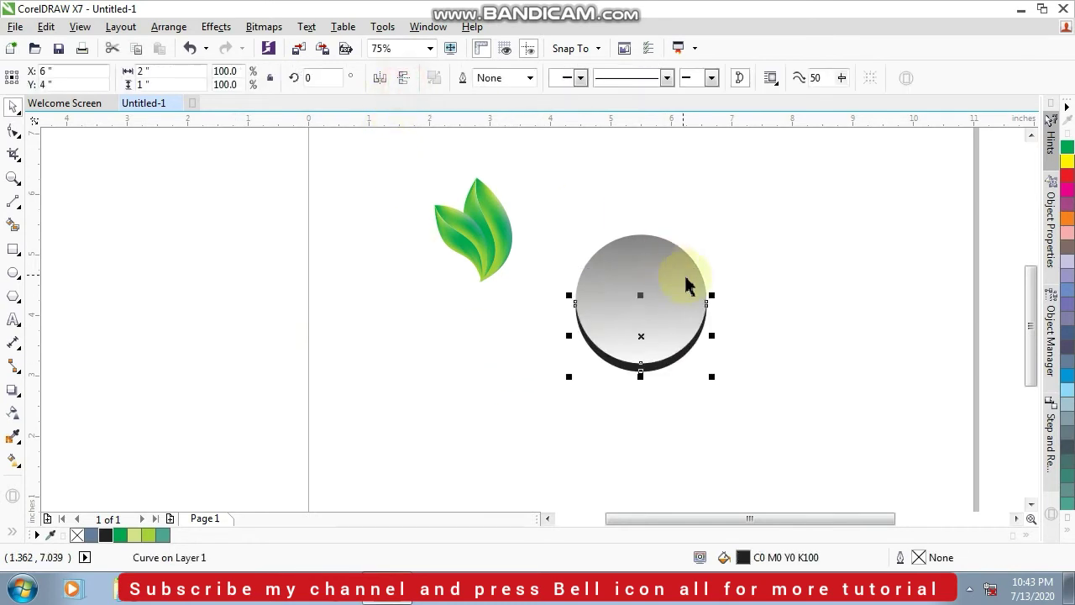
# Fill the crescent under the gradient circle with 40% black.
pyautogui.click(768, 283)
pyautogui.moveTo(812, 285); pyautogui.dragTo(563, 389)
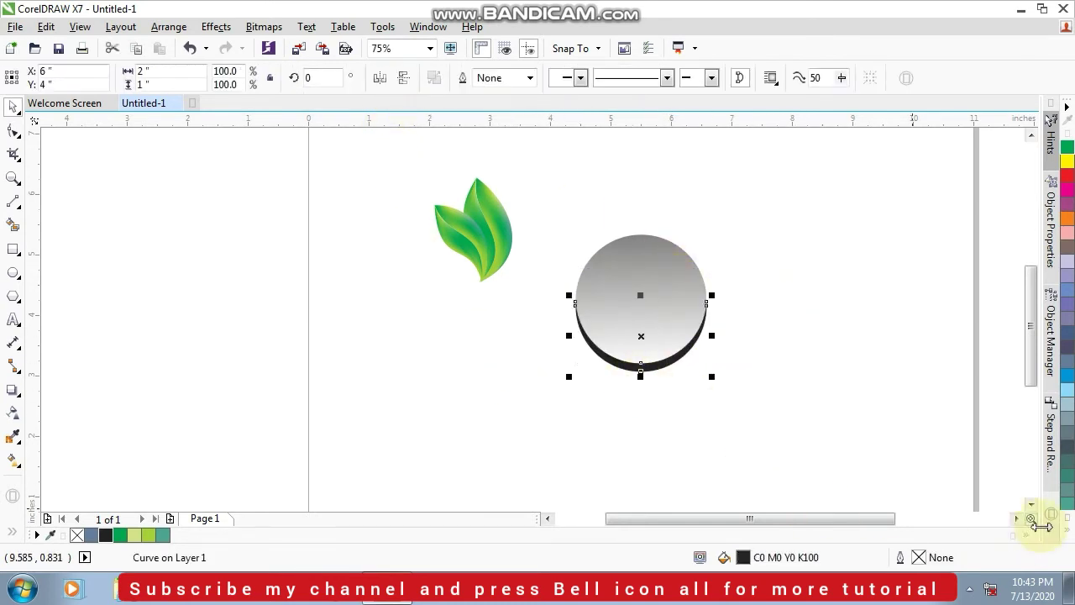
pyautogui.click(1068, 536)
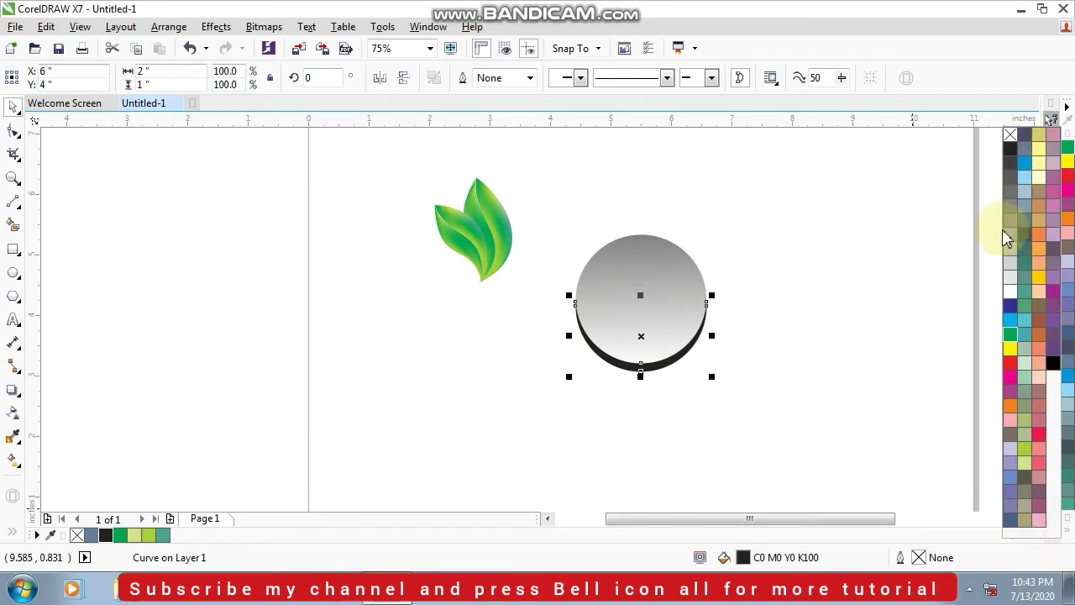
pyautogui.click(1007, 235)
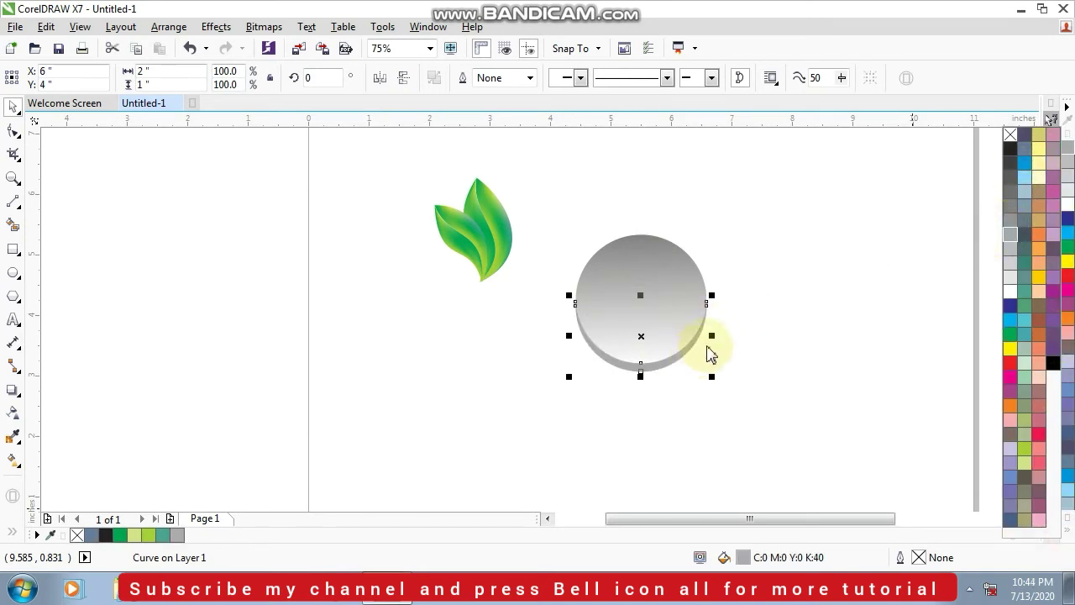
pyautogui.click(791, 308)
pyautogui.scroll(-1, 660, 307)
pyautogui.scroll(2, 660, 307)
pyautogui.click(861, 237)
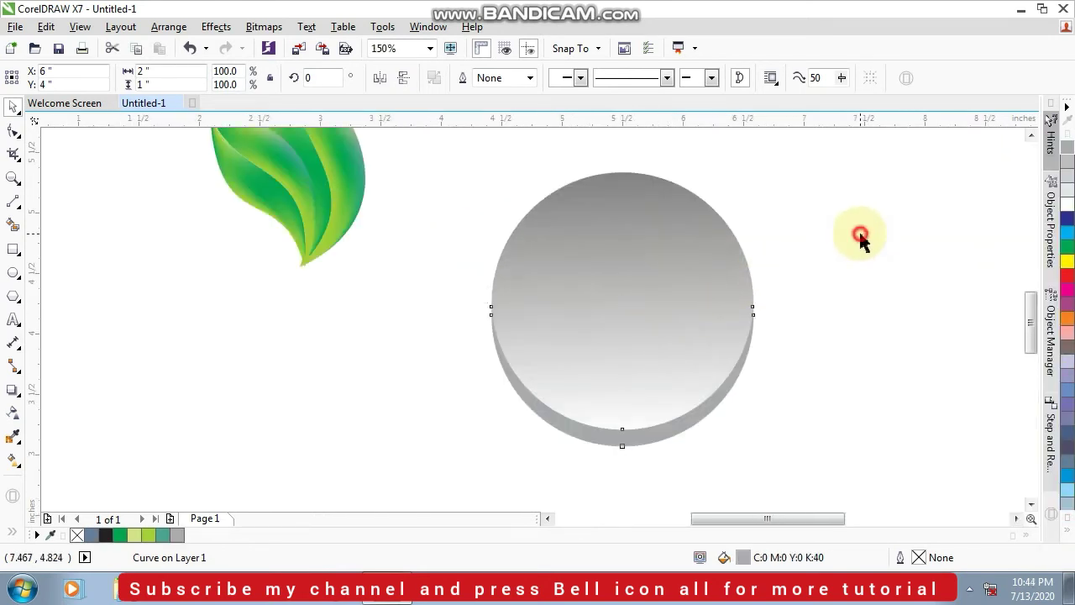
pyautogui.scroll(-2, 627, 276)
# Copy the gradient circle beside the original and give the copy a uniform transparency of 50 with the Overlay merge mode.
pyautogui.click(627, 290)
pyautogui.moveTo(628, 290); pyautogui.dragTo(811, 292)
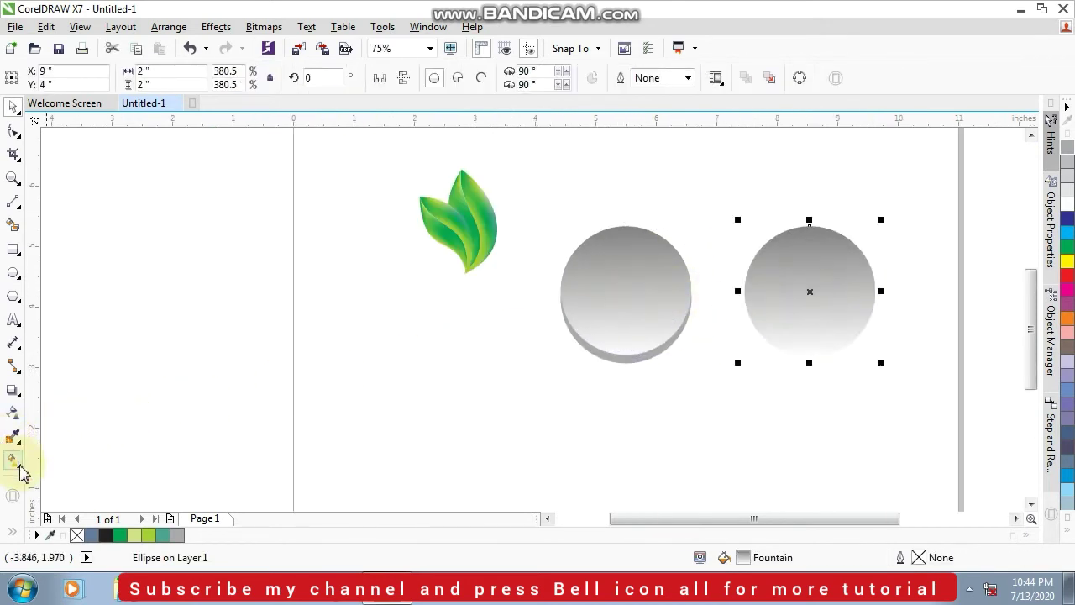
pyautogui.click(15, 414)
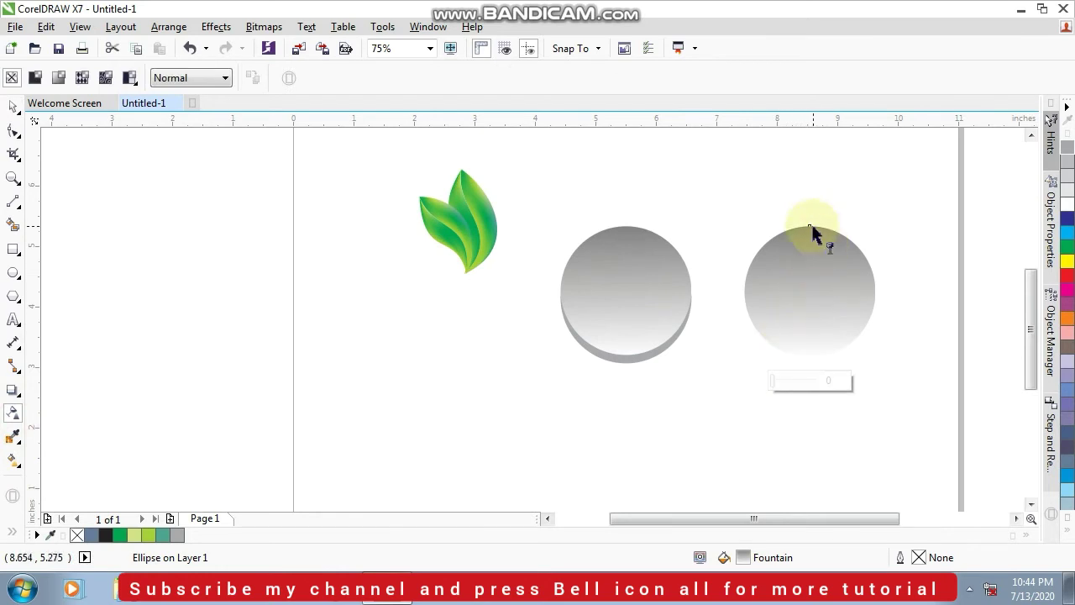
pyautogui.click(37, 77)
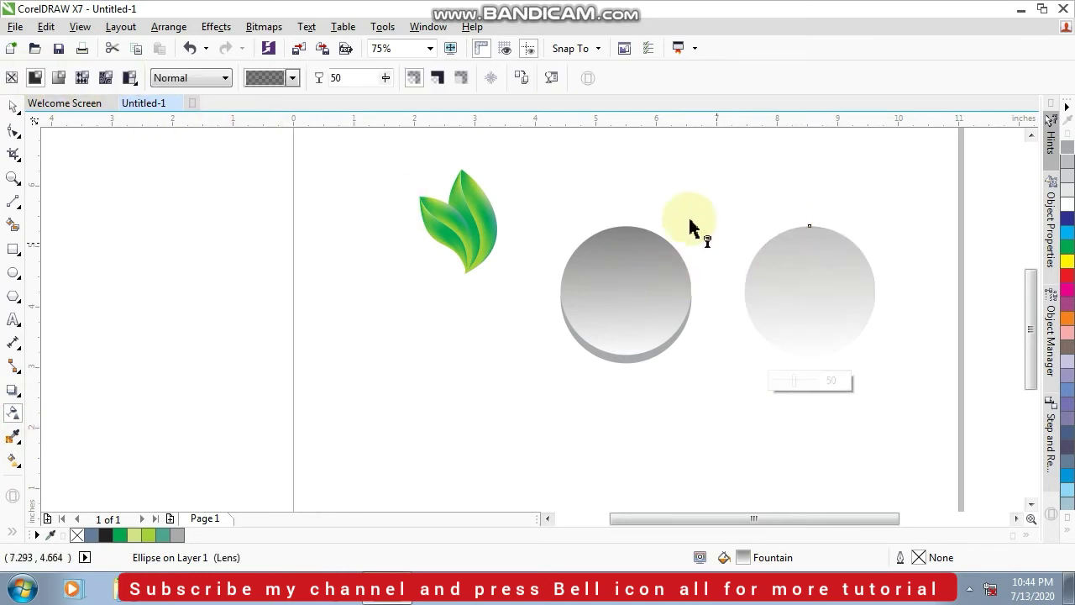
pyautogui.click(217, 80)
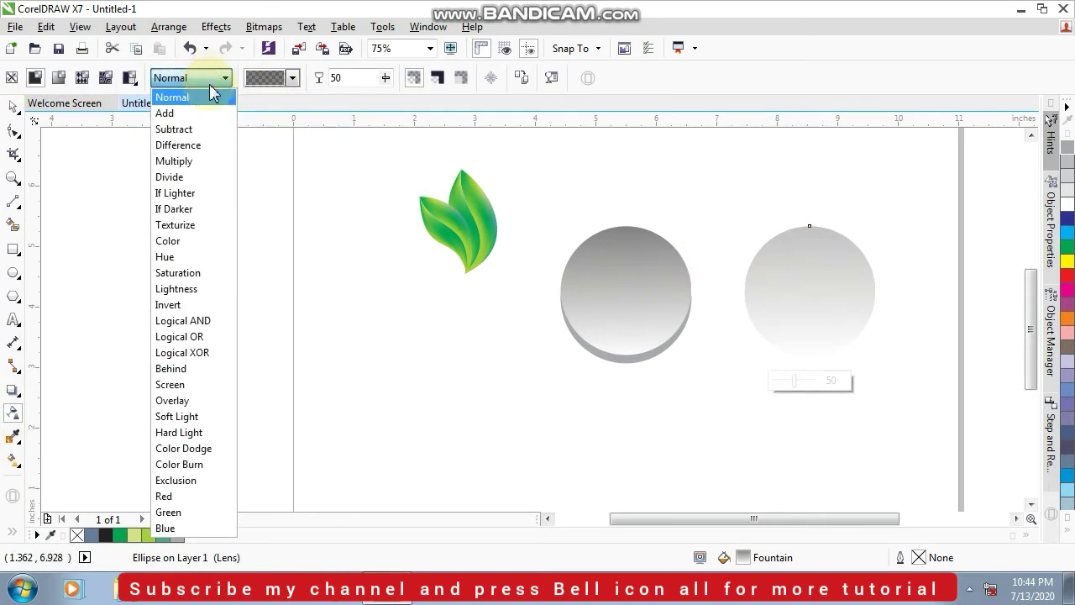
pyautogui.click(174, 400)
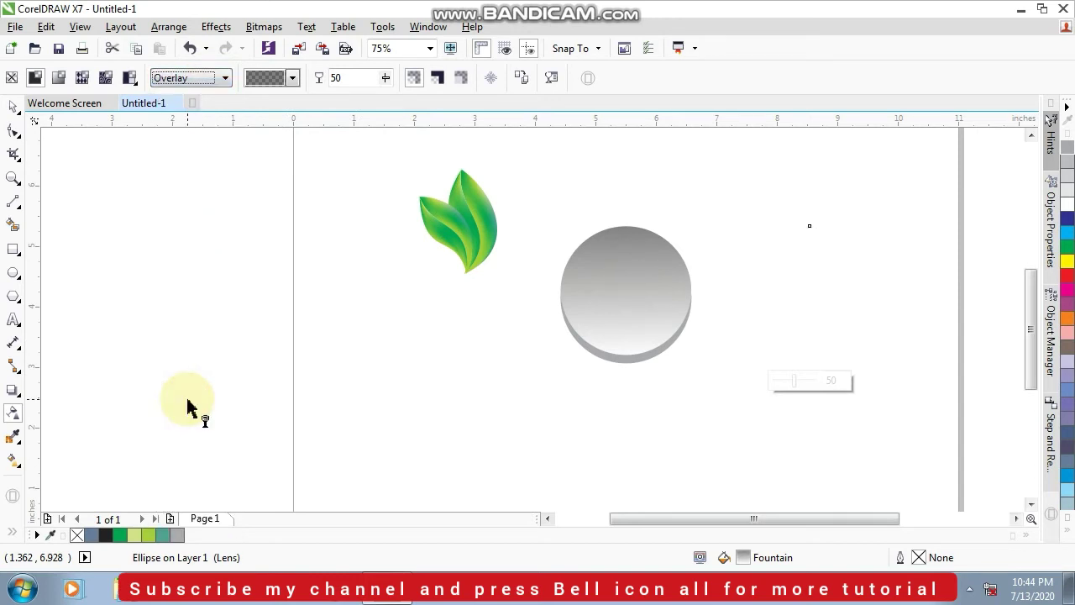
# Place the Overlay circle exactly over the original gradient circle.
pyautogui.click(11, 108)
pyautogui.moveTo(809, 341); pyautogui.dragTo(636, 312)
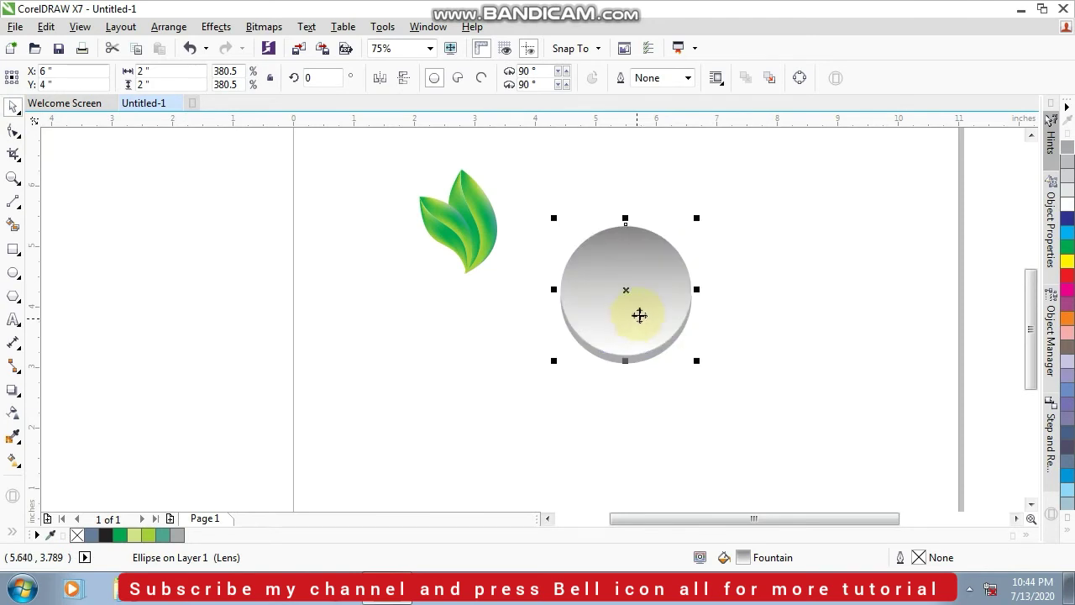
pyautogui.scroll(2, 637, 313)
pyautogui.scroll(2, 648, 187)
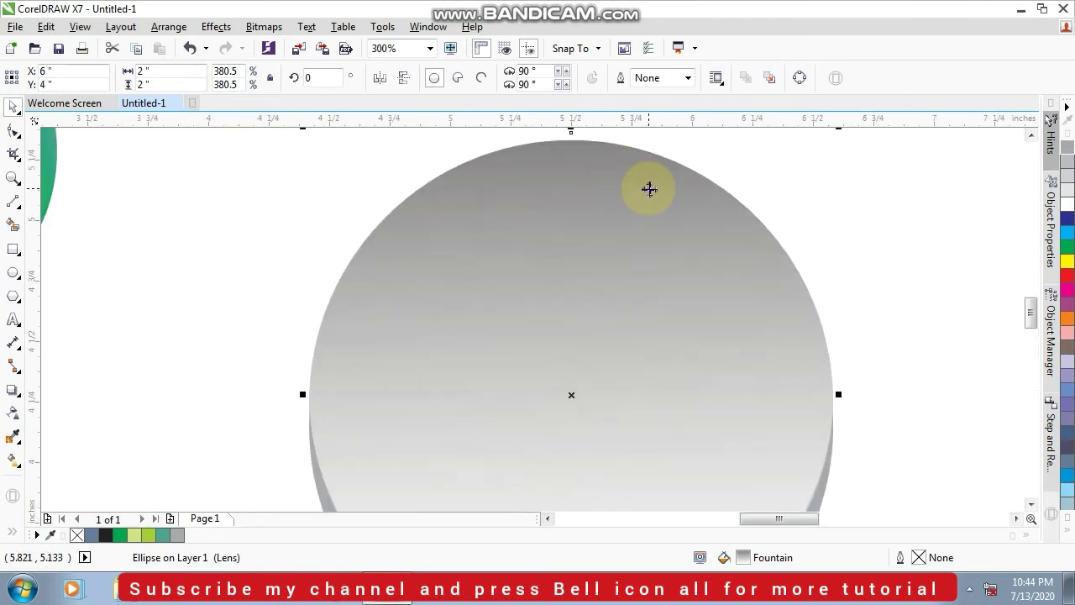
pyautogui.scroll(-2, 648, 187)
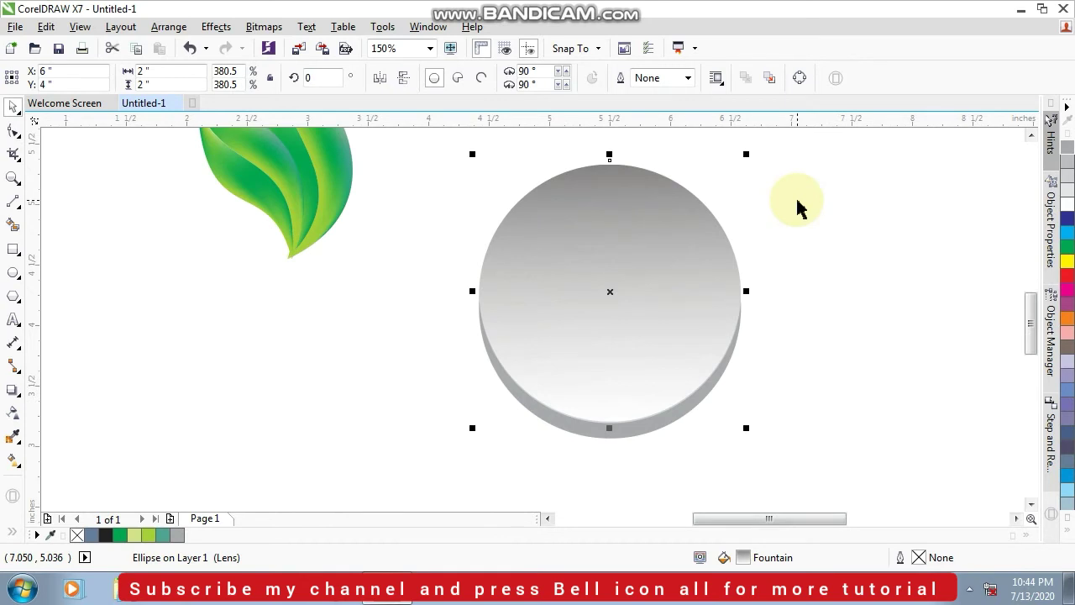
pyautogui.rightClick(614, 268)
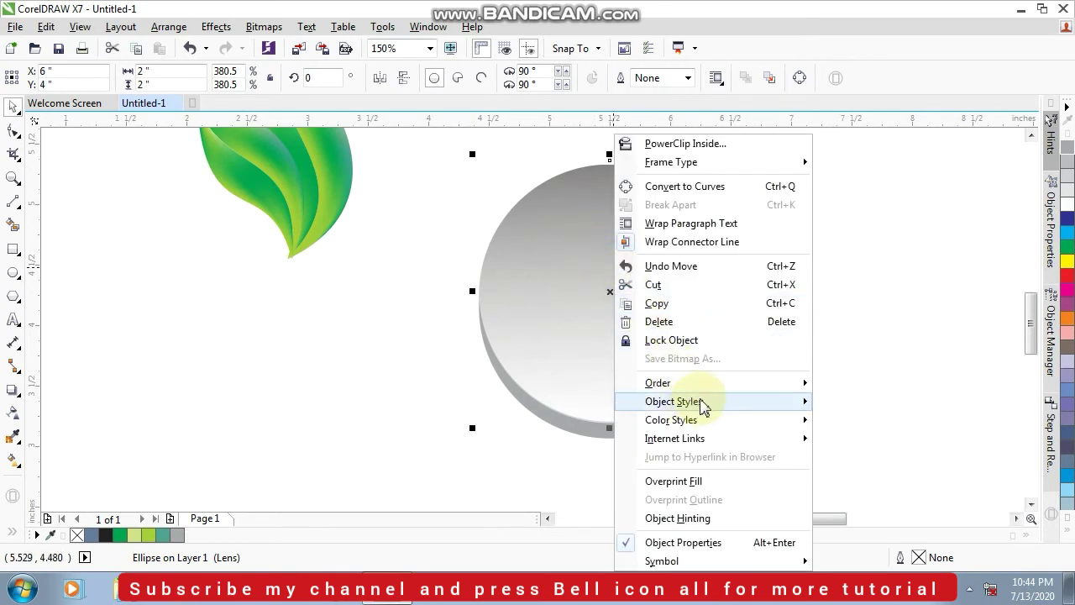
pyautogui.moveTo(732, 386)
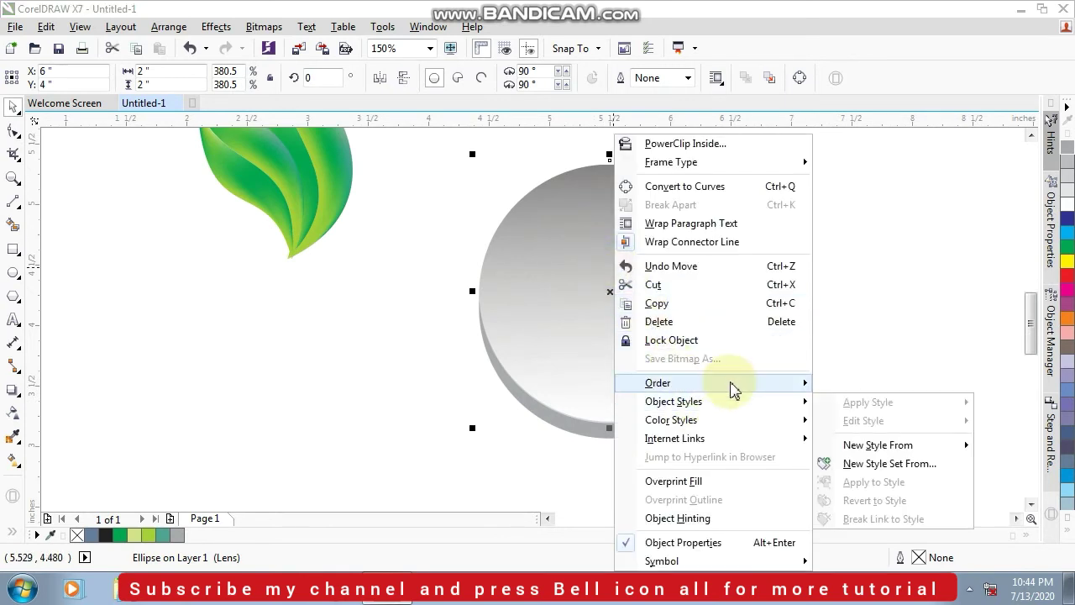
pyautogui.click(895, 301)
pyautogui.scroll(-1, 713, 305)
pyautogui.click(460, 327)
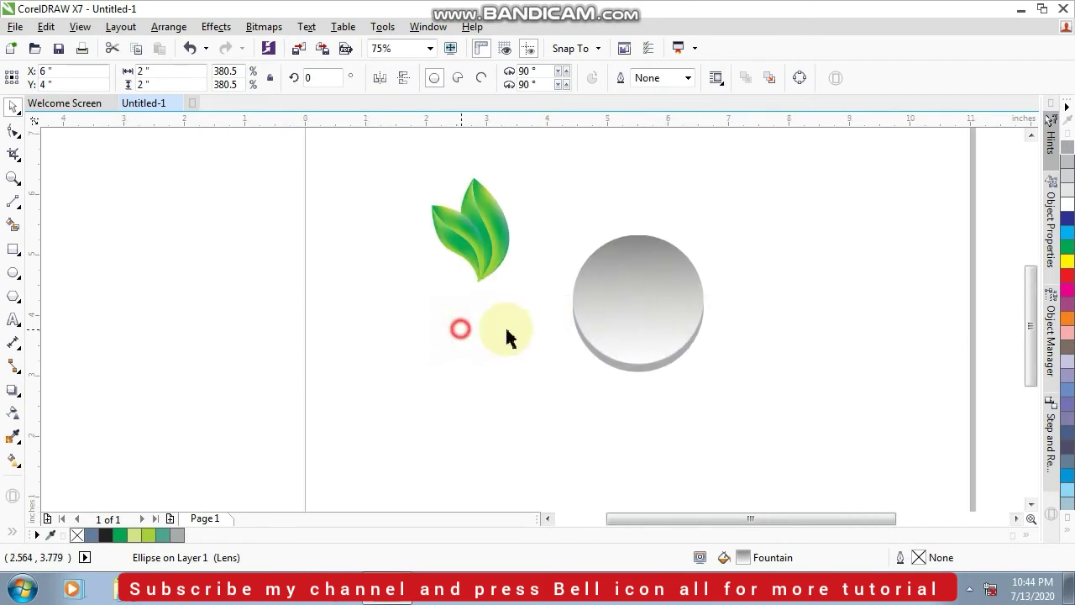
pyautogui.scroll(1, 656, 280)
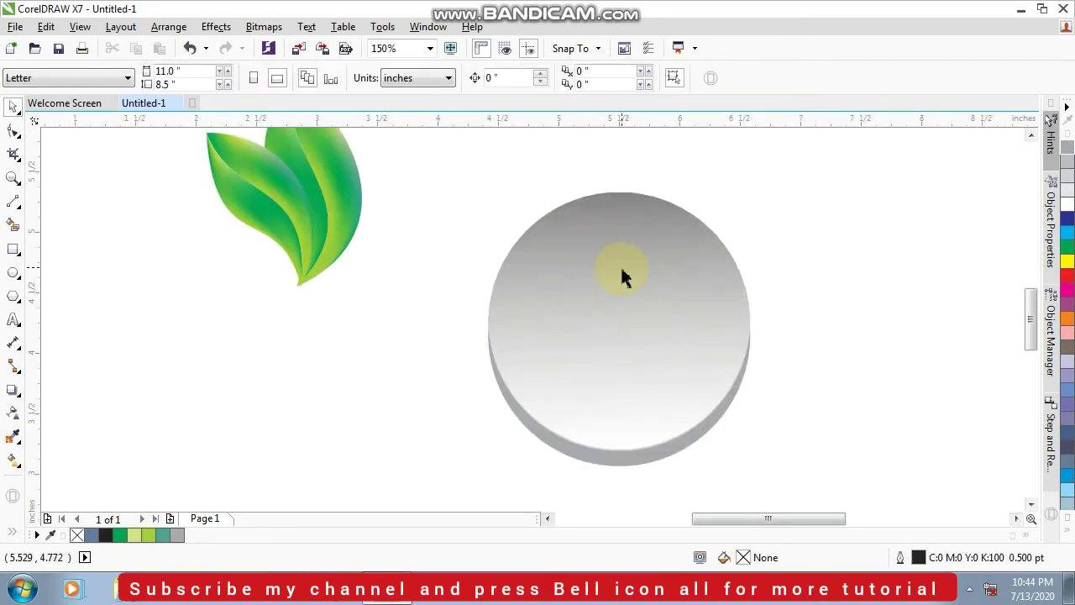
# Move the Overlay circle below the leaves, about X 2, Y 3 inches, reset its merge mode to Normal and remove its transparency.
pyautogui.click(622, 273)
pyautogui.scroll(-1, 624, 288)
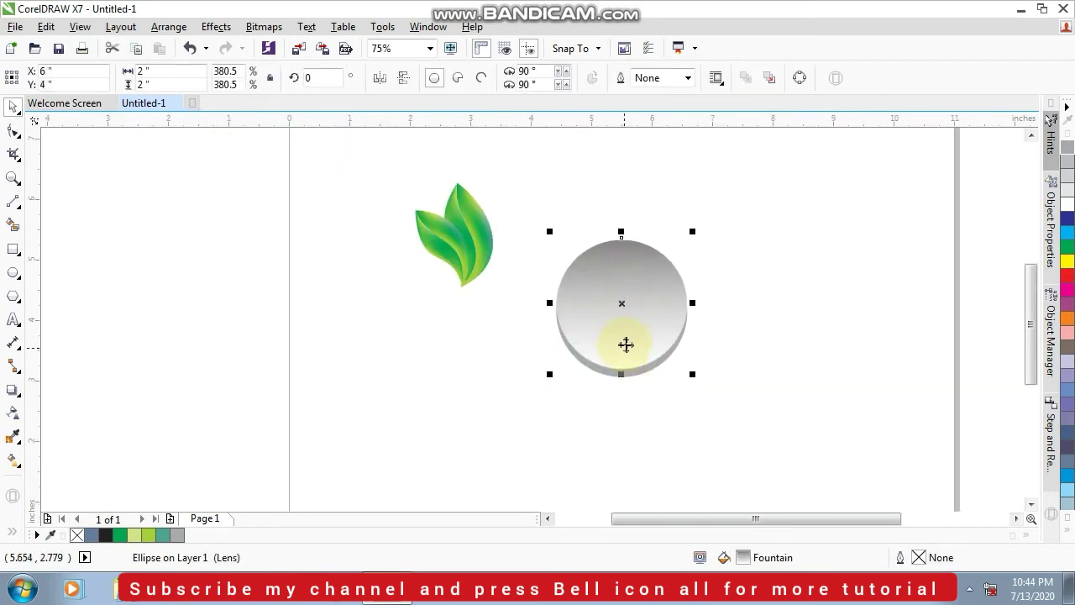
pyautogui.moveTo(615, 339); pyautogui.dragTo(436, 388)
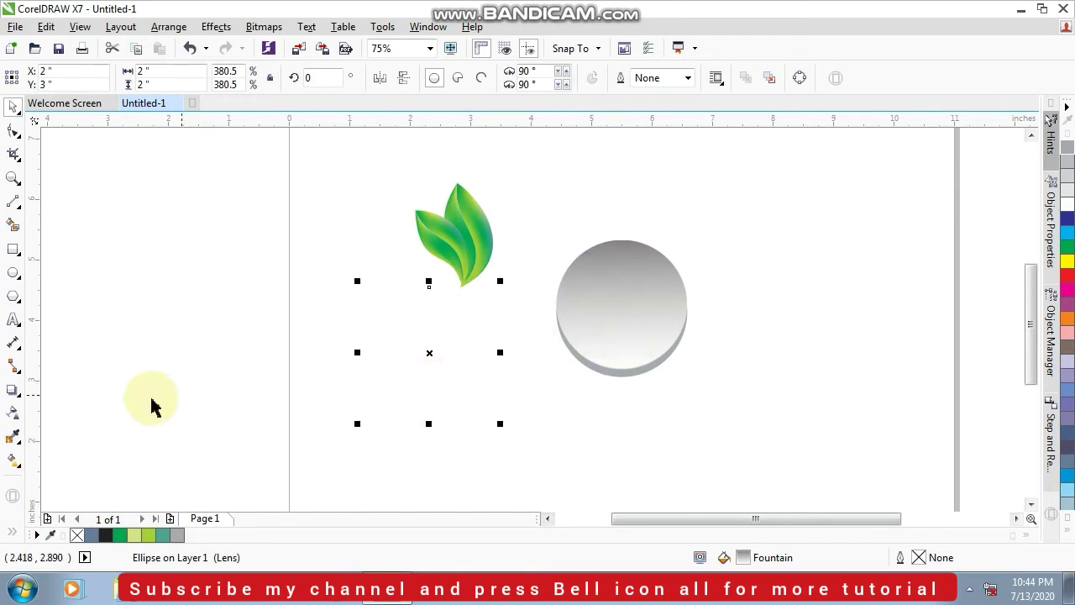
pyautogui.click(16, 416)
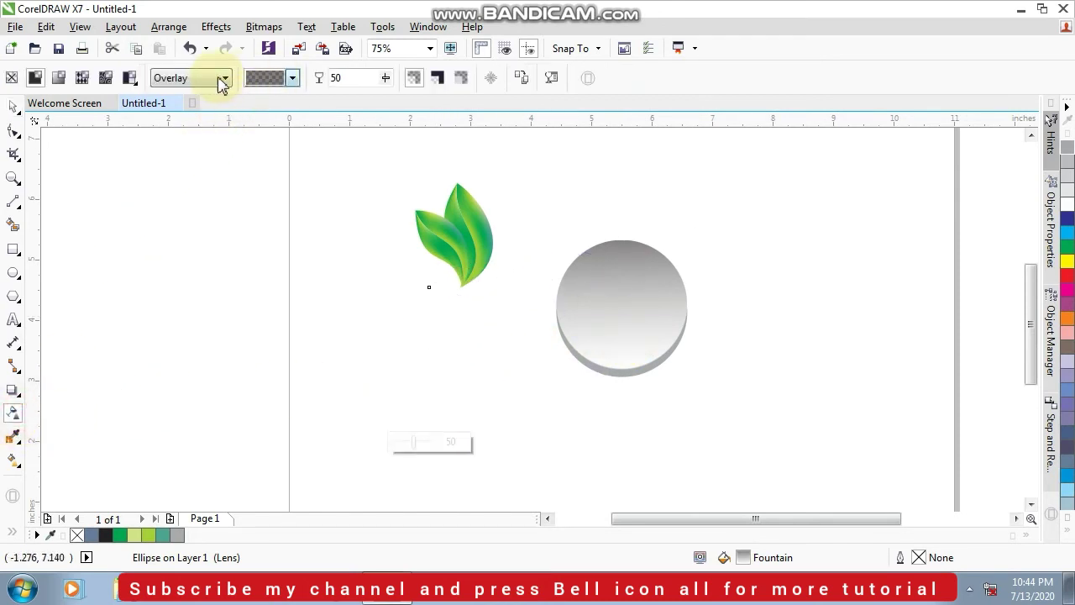
pyautogui.click(223, 78)
pyautogui.click(199, 99)
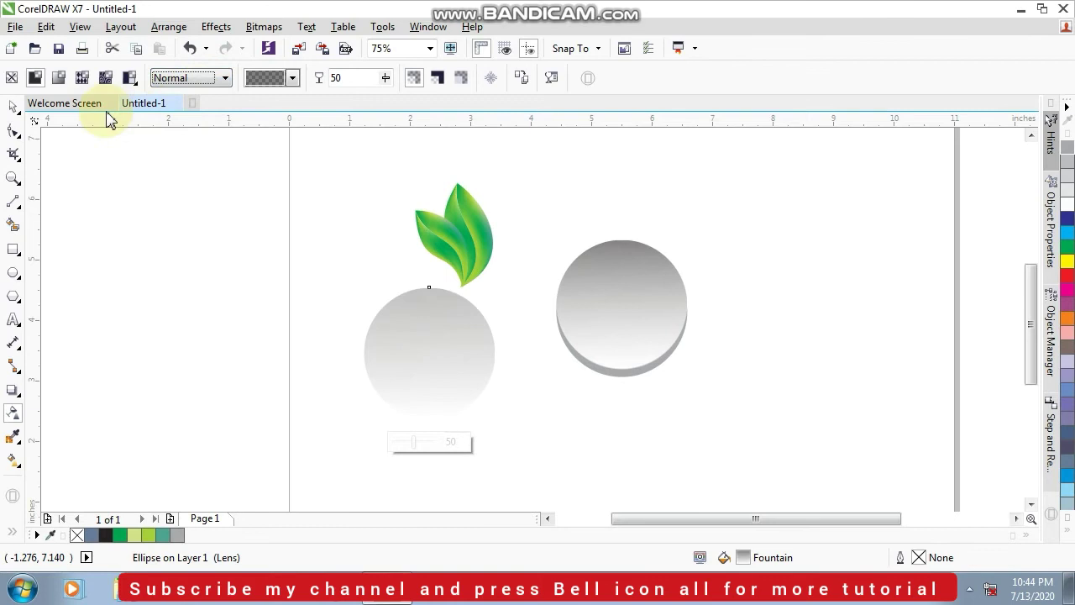
pyautogui.click(13, 108)
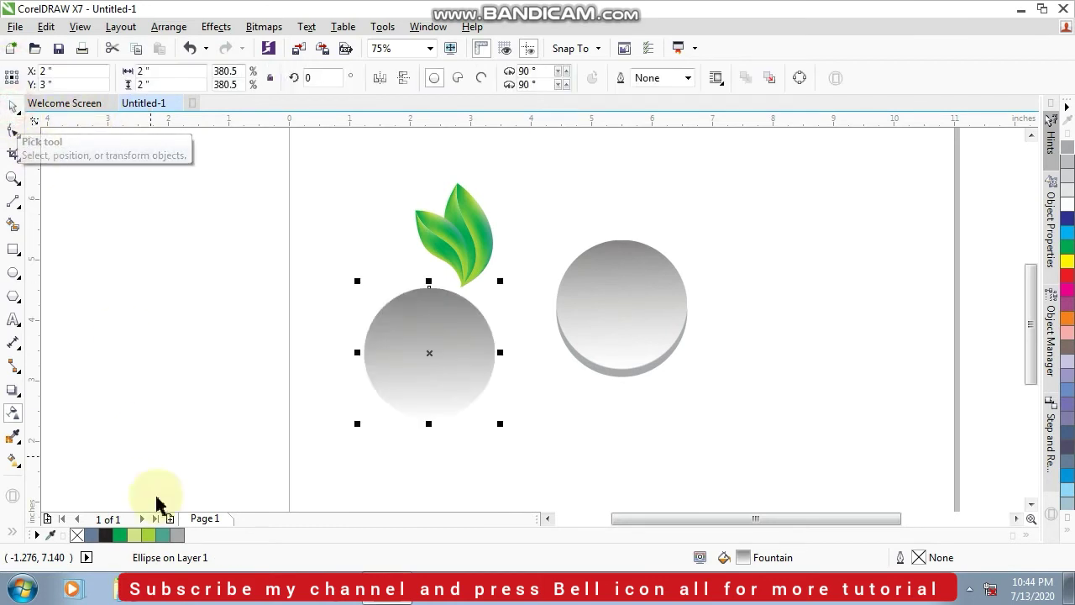
# Fill the circle below the leaves solid black and apply a uniform transparency of 65 to it.
pyautogui.click(105, 535)
pyautogui.scroll(2, 499, 398)
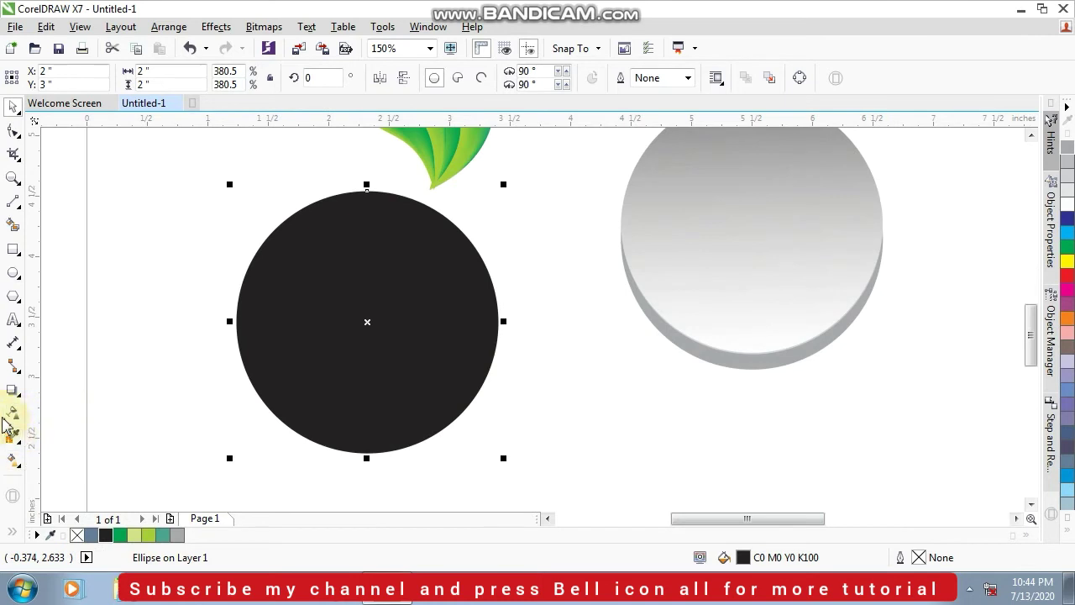
pyautogui.click(11, 414)
pyautogui.click(34, 78)
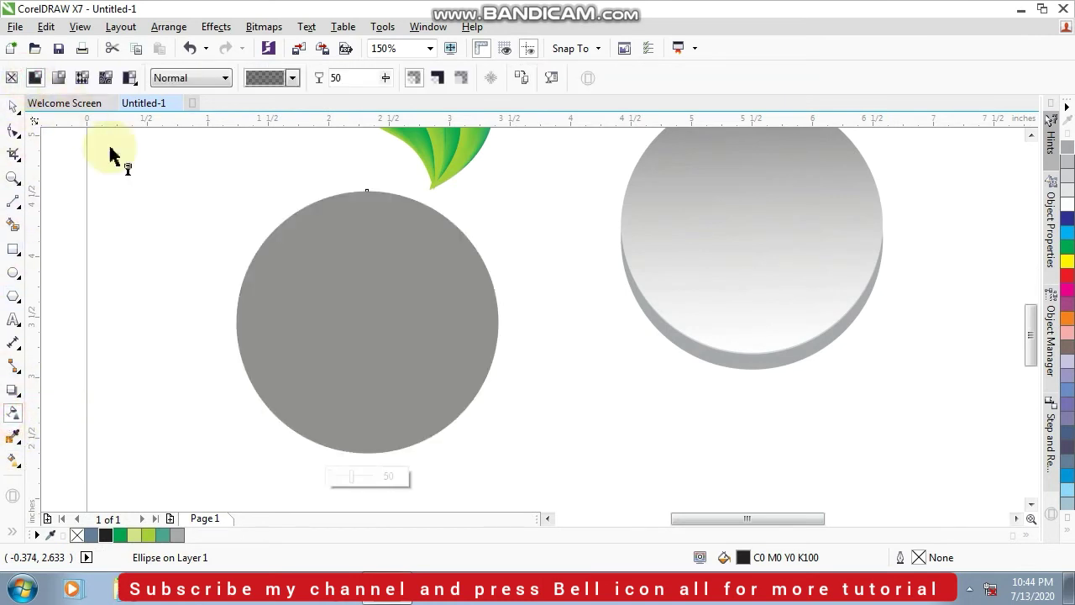
pyautogui.click(363, 486)
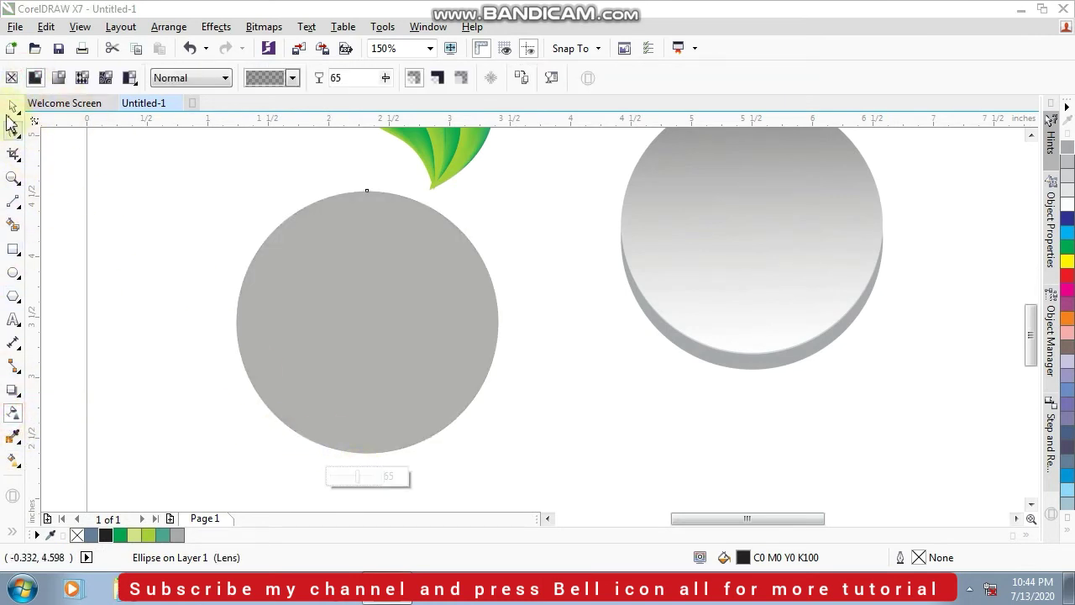
# Try the transparent black circle over the gradient circle, and move it back to the empty area below the leaves.
pyautogui.click(12, 107)
pyautogui.scroll(-2, 215, 277)
pyautogui.moveTo(291, 327); pyautogui.dragTo(489, 283)
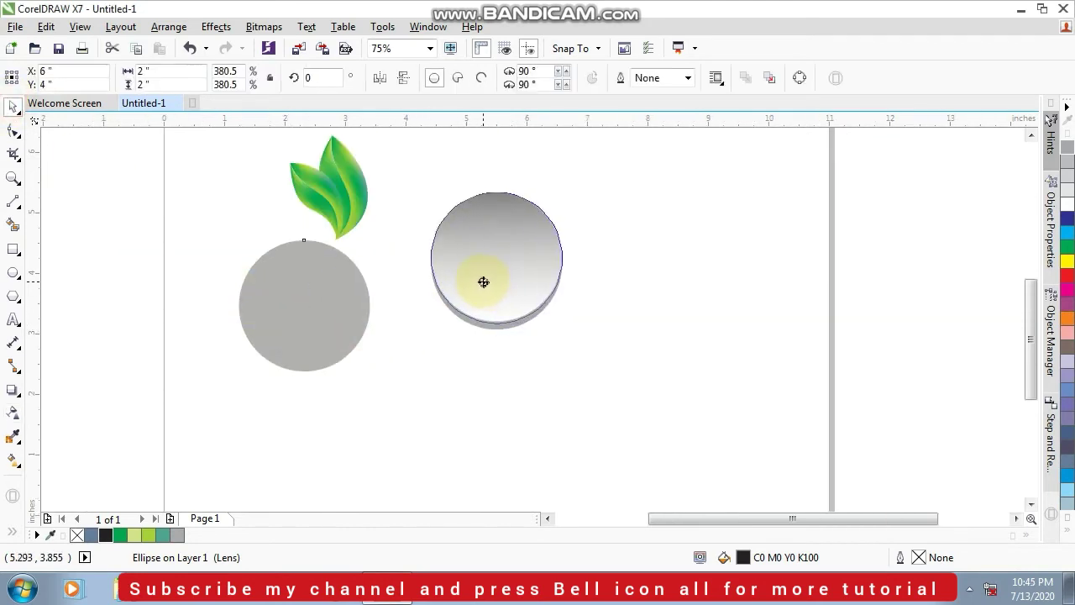
pyautogui.moveTo(484, 285); pyautogui.dragTo(352, 337)
# Give the transparent black circle below the leaves a black Multiply drop shadow with opacity 60 and feathering 15.
pyautogui.scroll(2, 496, 288)
pyautogui.scroll(-2, 500, 283)
pyautogui.scroll(2, 351, 336)
pyautogui.scroll(2, 352, 336)
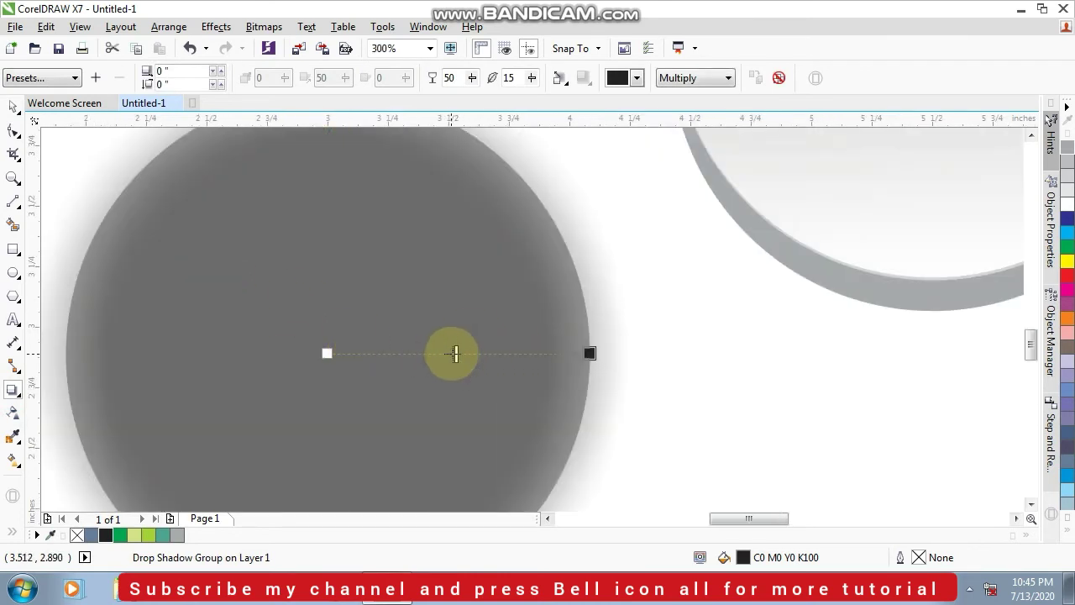
pyautogui.moveTo(455, 353); pyautogui.dragTo(483, 353)
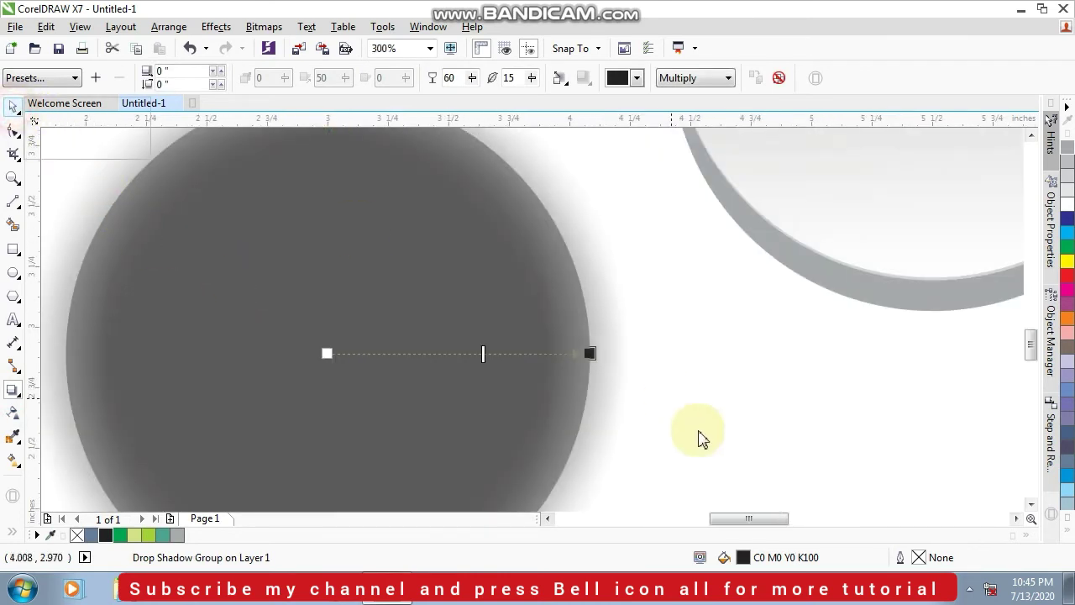
pyautogui.scroll(-3, 384, 328)
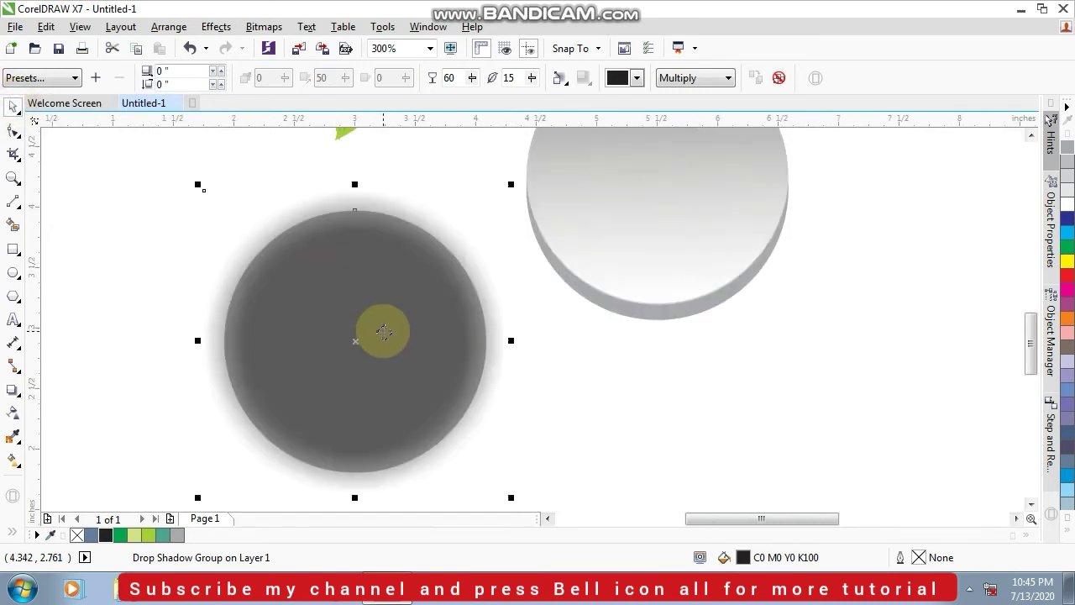
# Move the black circle with its drop shadow onto the gradient circle so that it covers the gradient face.
pyautogui.scroll(-3, 367, 377)
pyautogui.moveTo(360, 377); pyautogui.dragTo(448, 347)
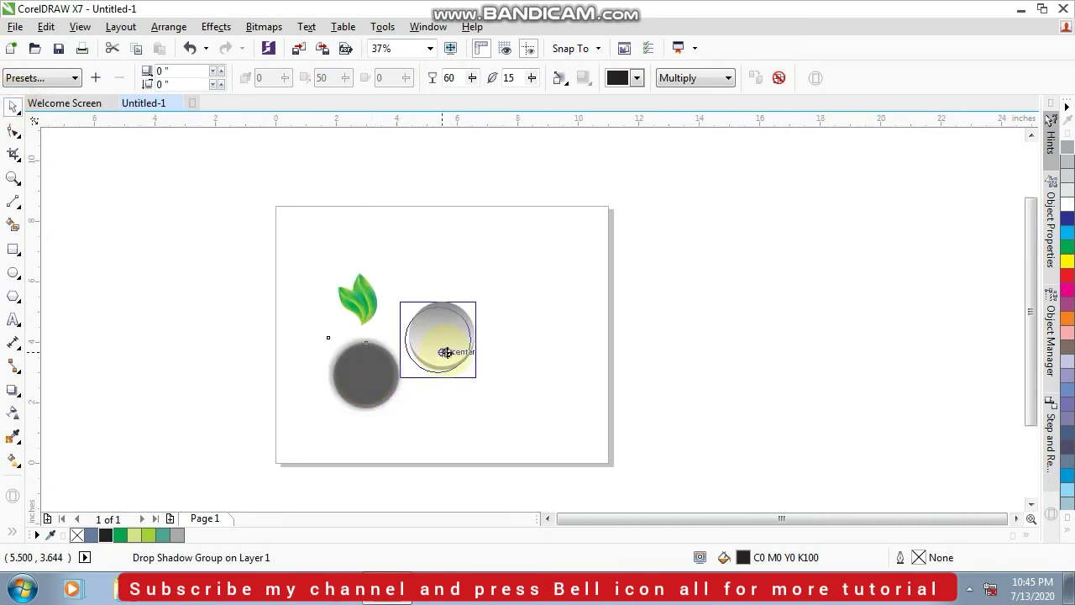
pyautogui.moveTo(444, 351); pyautogui.dragTo(445, 347)
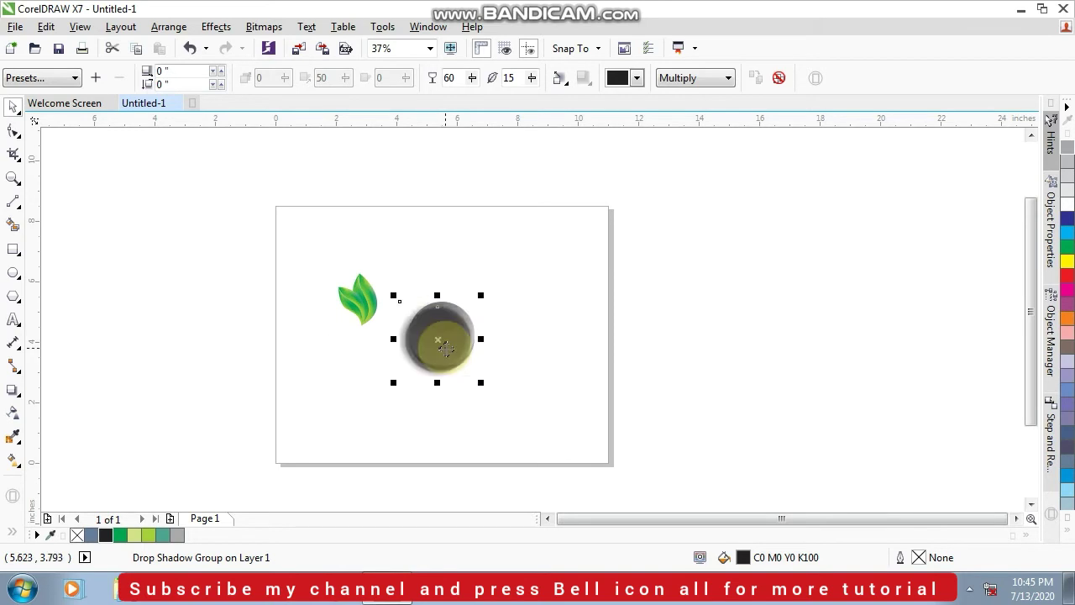
# Send the black circle and its drop shadow to the back of the layer, behind the gradient circle.
pyautogui.scroll(4, 446, 344)
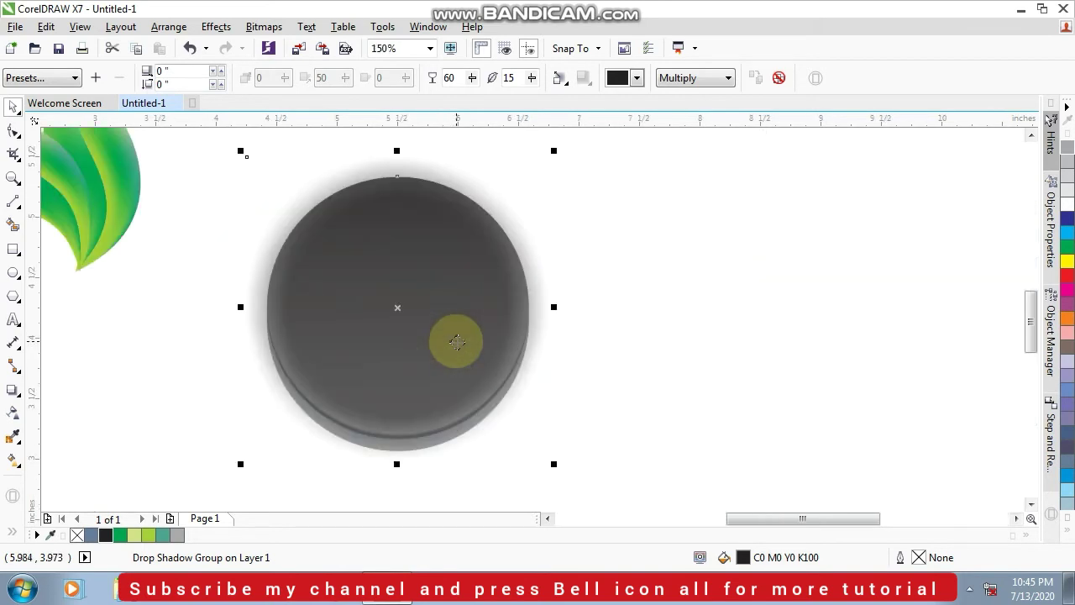
pyautogui.rightClick(456, 341)
pyautogui.moveTo(521, 404)
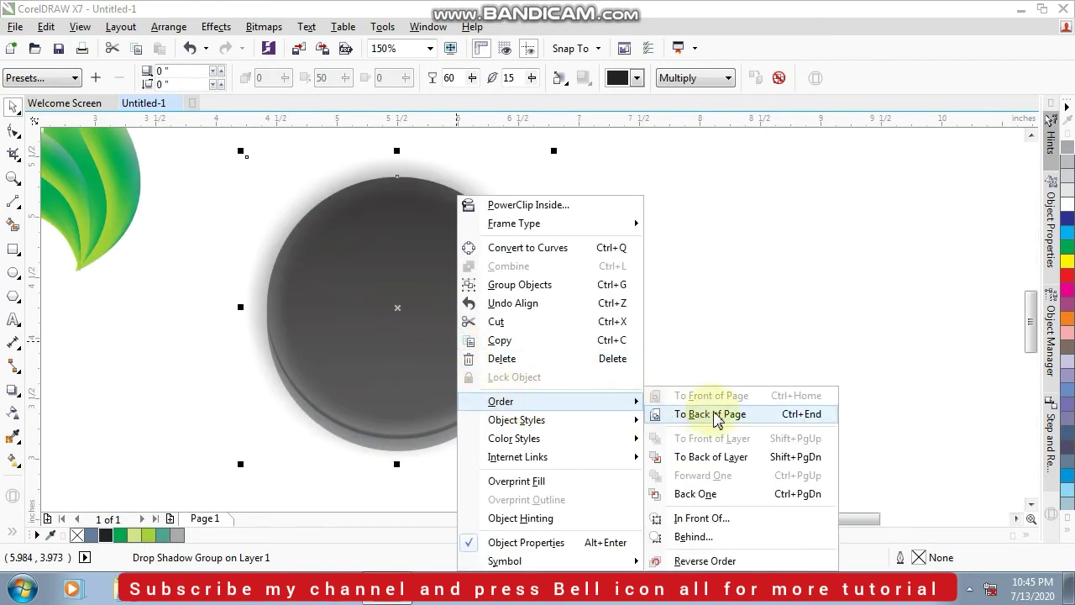
pyautogui.click(751, 456)
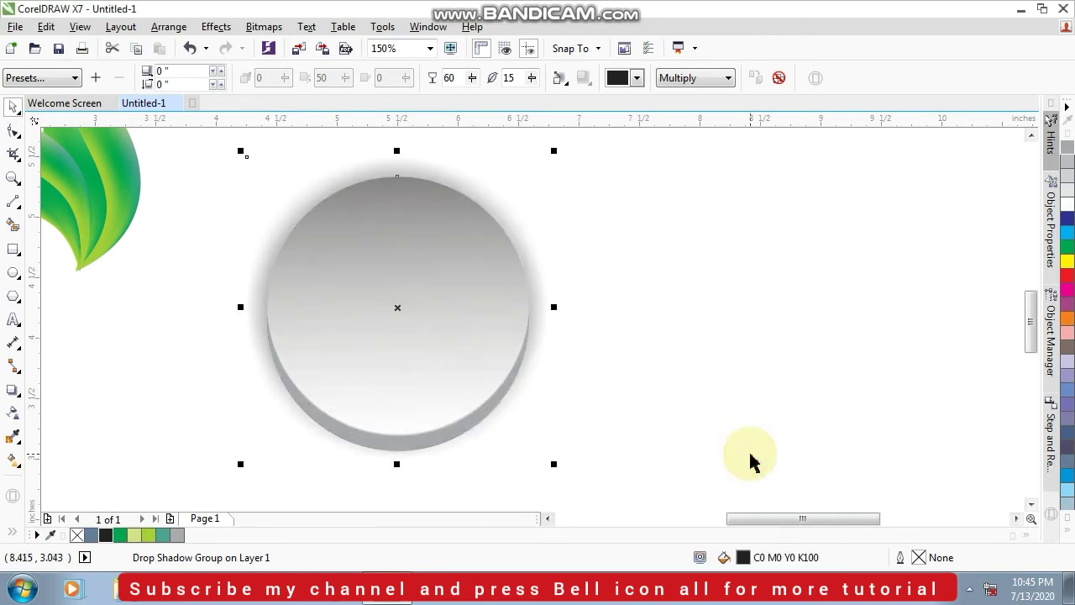
# Undo the last stacking-order change of the shadow circle and redo it.
pyautogui.rightClick(397, 310)
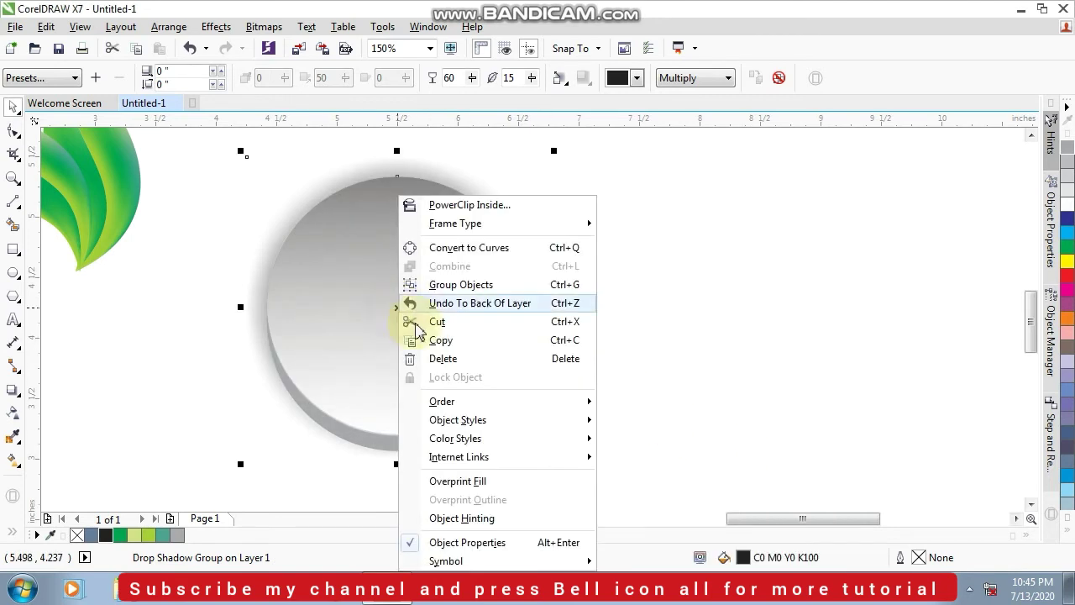
pyautogui.moveTo(569, 405)
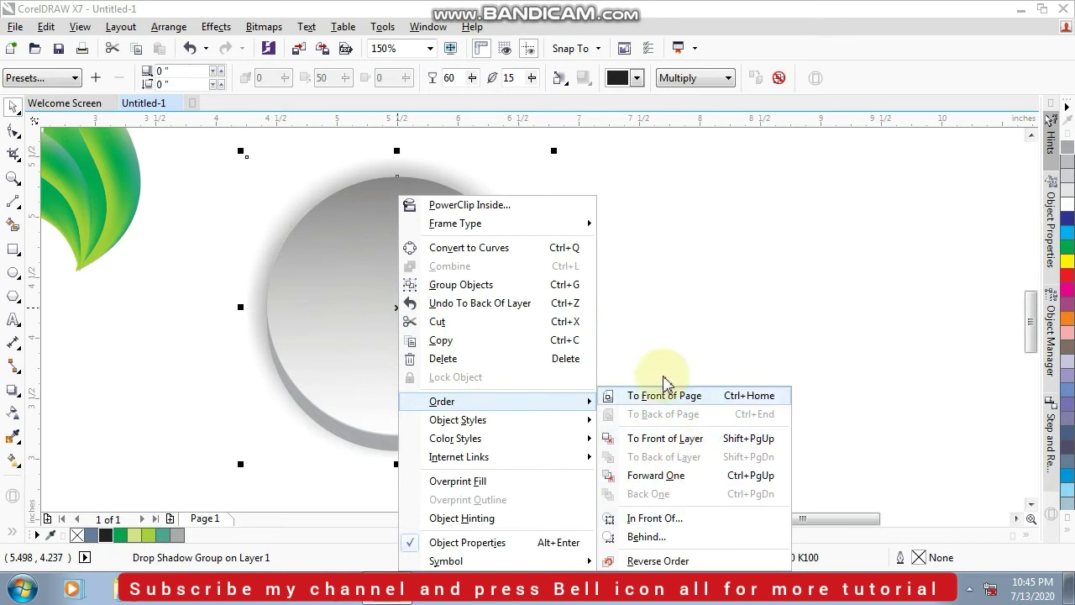
pyautogui.click(672, 316)
pyautogui.hotkey('ctrl', 'z')
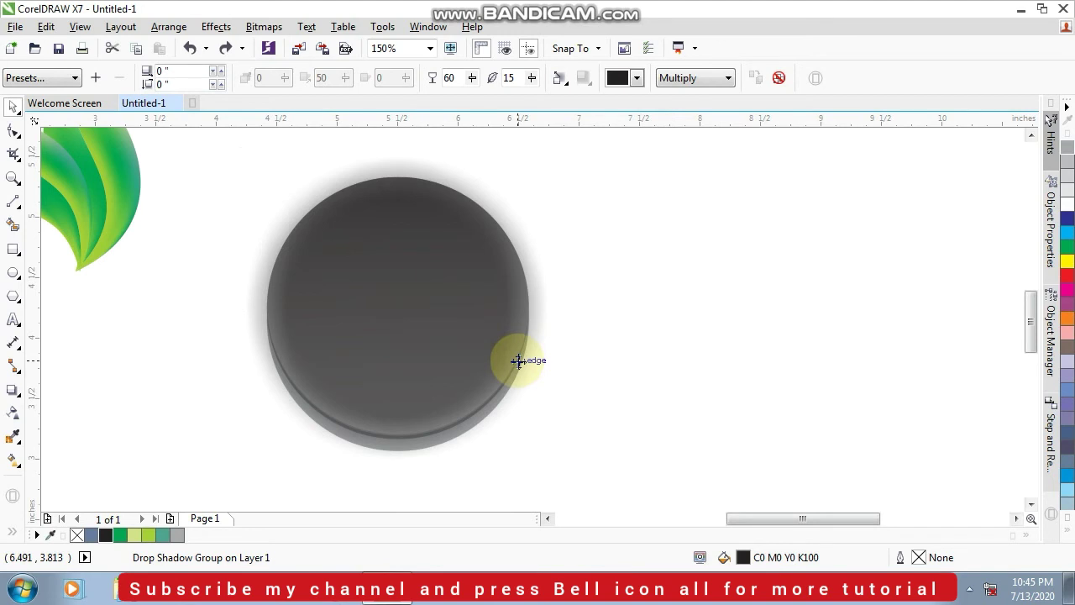
pyautogui.hotkey('ctrl', 'shift', 'z')
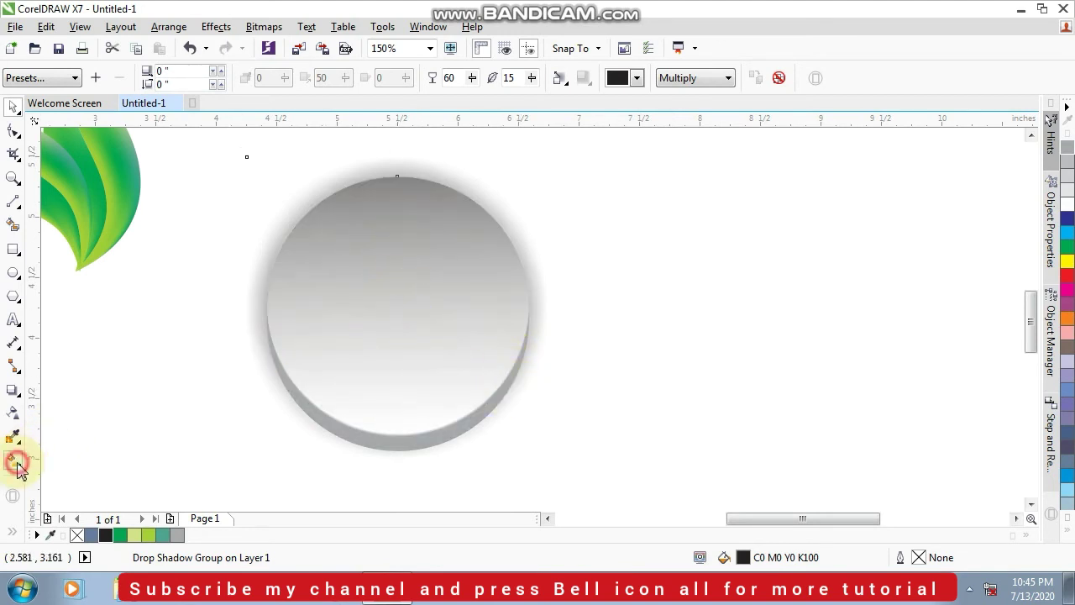
# Try a drop shadow opacity of 66 around the gradient circle and set it back to 60.
pyautogui.click(20, 469)
pyautogui.click(414, 294)
pyautogui.click(15, 391)
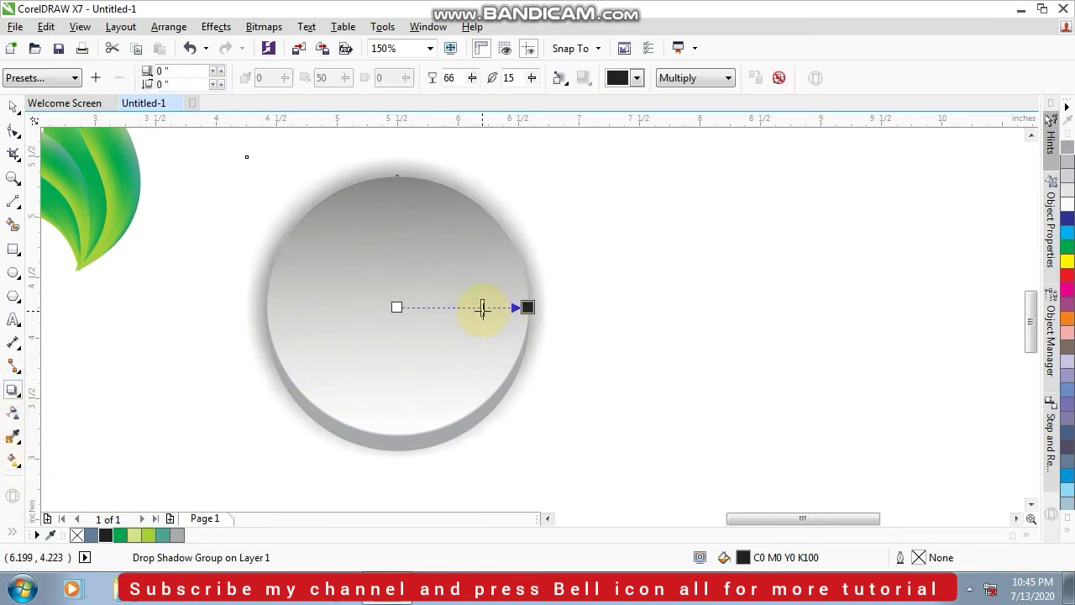
pyautogui.moveTo(483, 308); pyautogui.dragTo(481, 309)
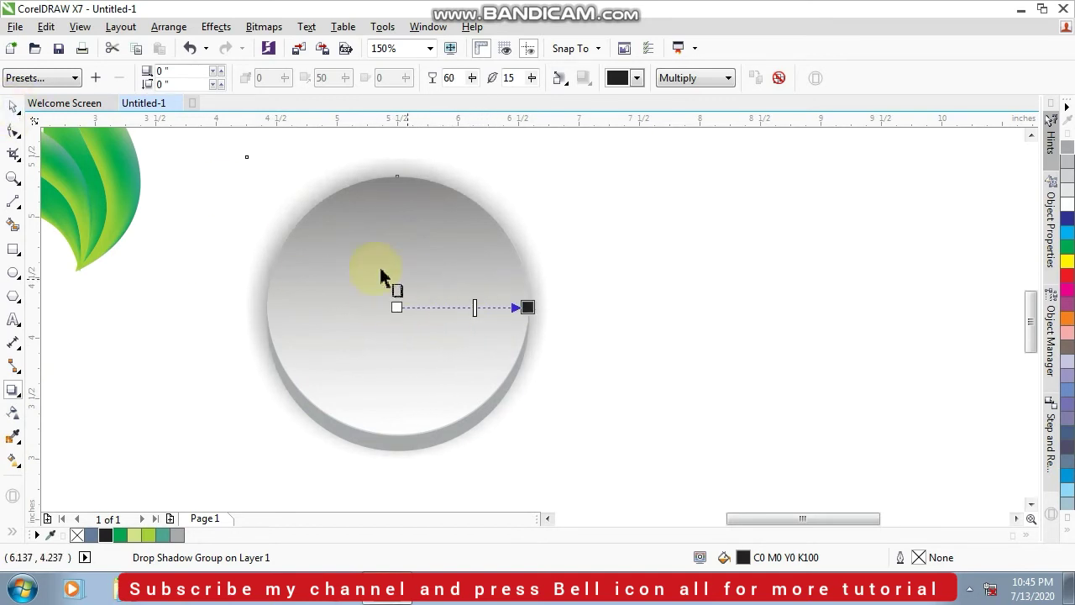
pyautogui.click(13, 106)
pyautogui.scroll(-2, 444, 312)
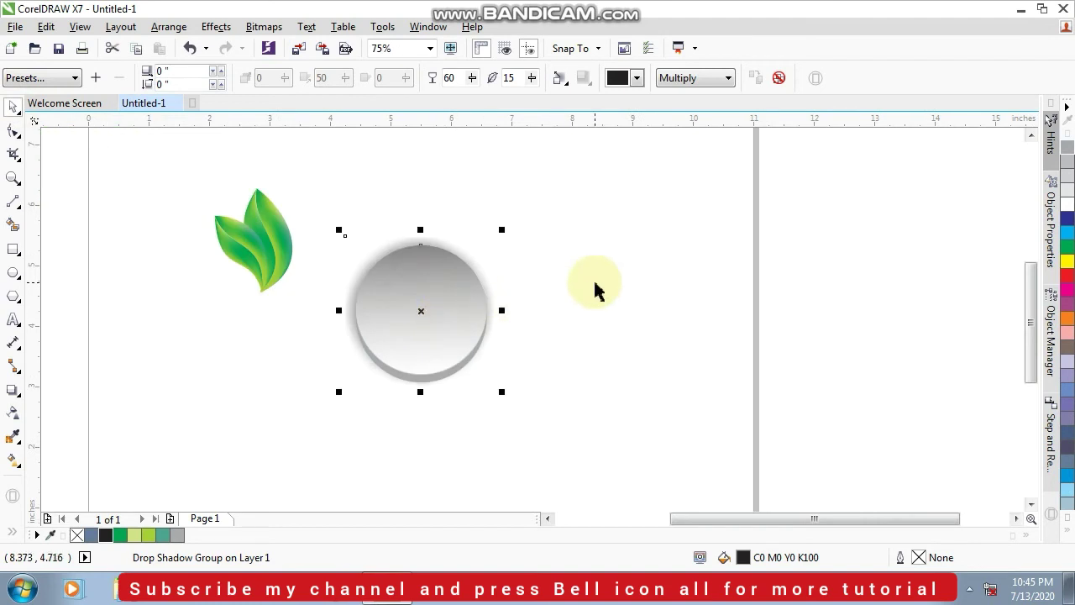
pyautogui.click(593, 283)
# Create a page-sized rectangle as a background behind the leaves and the gradient circle.
pyautogui.scroll(2, 430, 286)
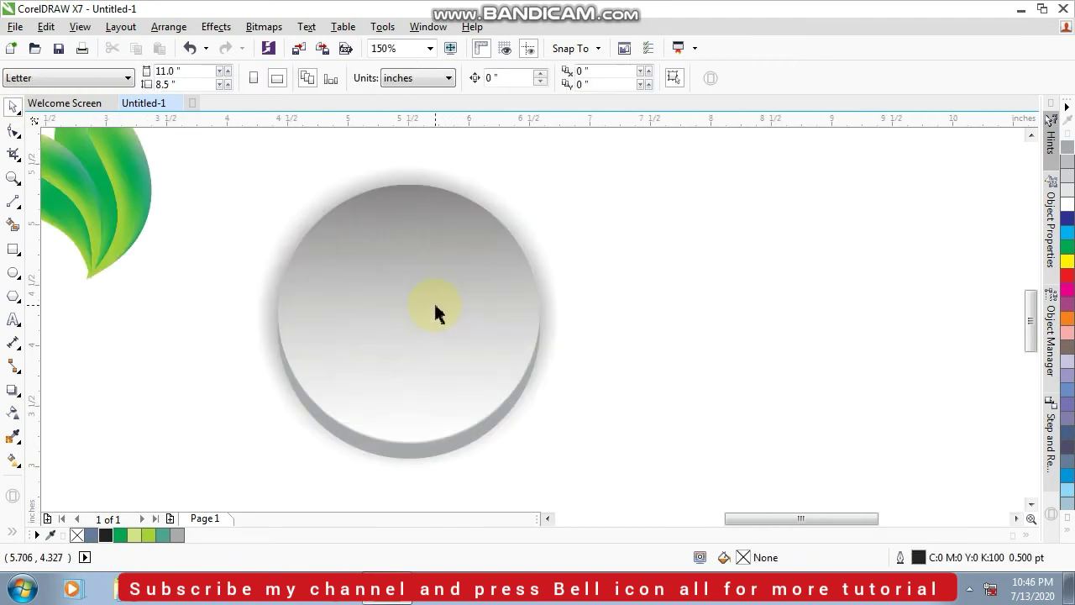
pyautogui.scroll(-2, 213, 303)
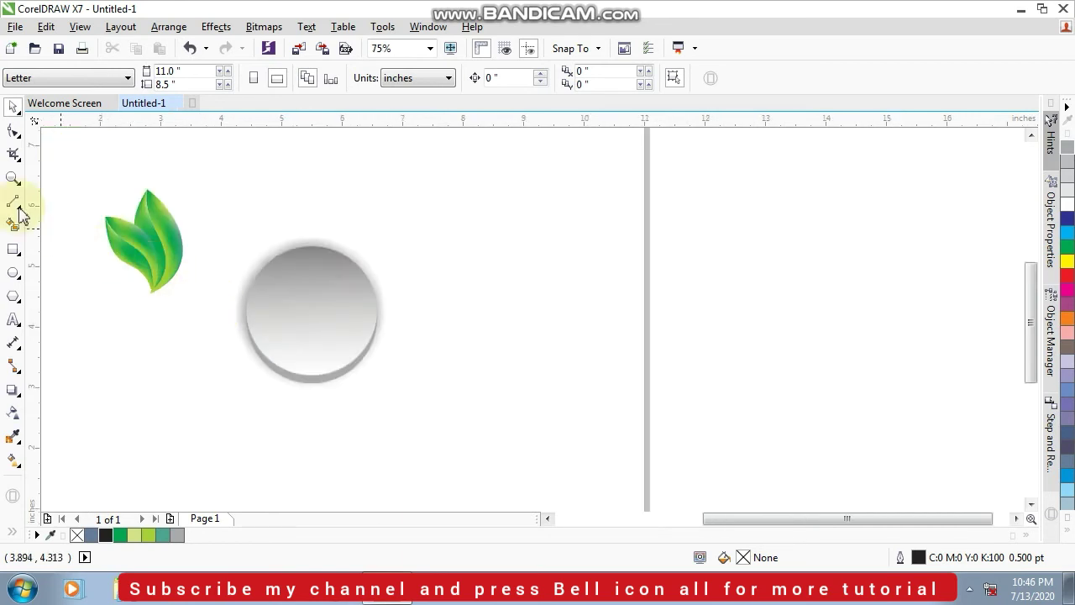
pyautogui.scroll(-4, 12, 256)
pyautogui.doubleClick(13, 252)
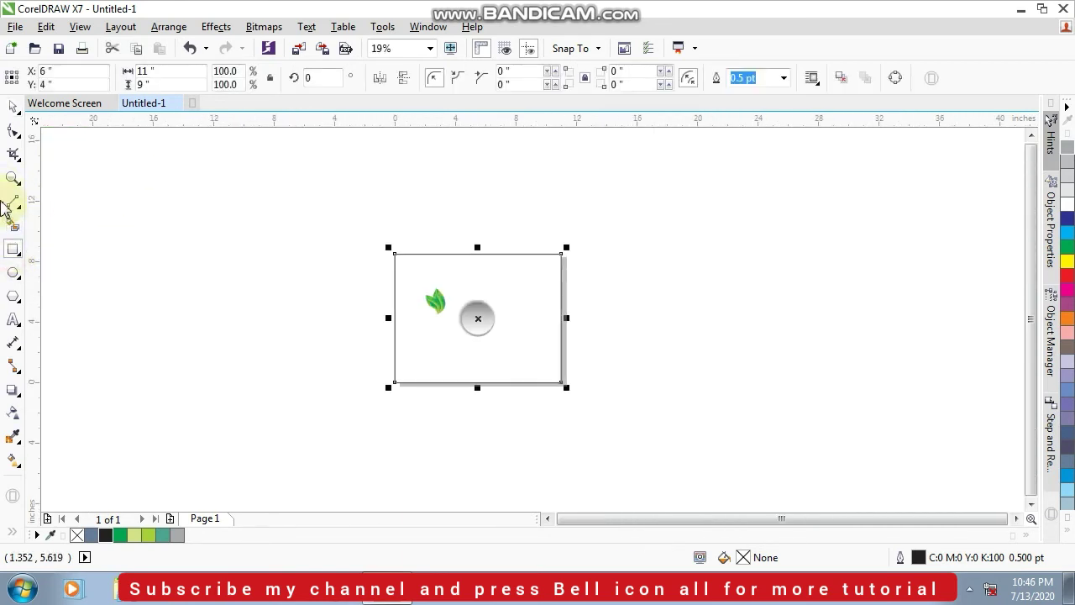
pyautogui.click(12, 106)
pyautogui.scroll(2, 527, 357)
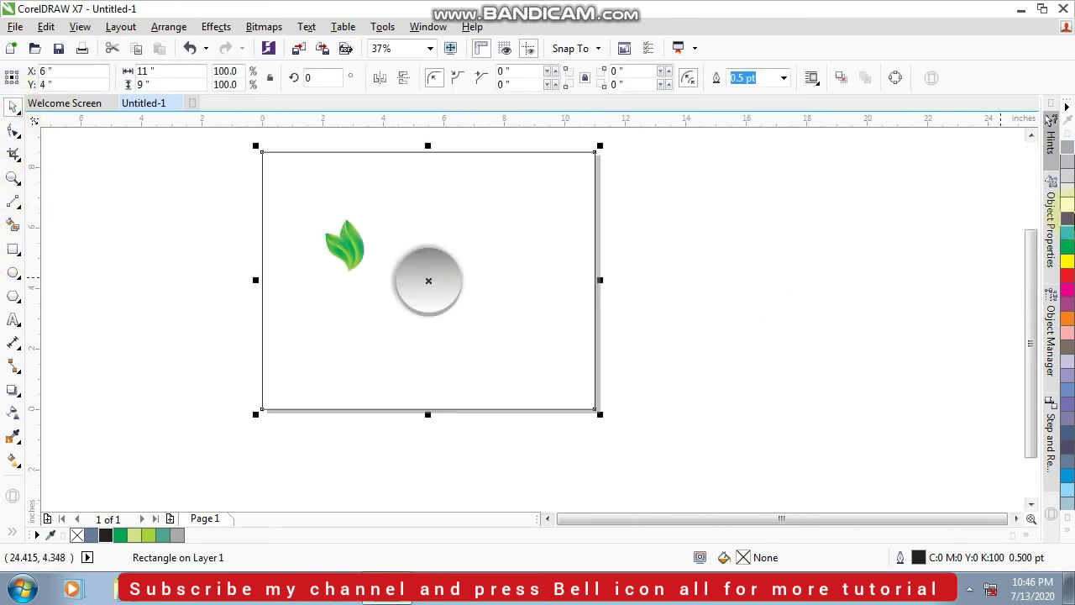
# Try a 20% black fill on the page-sized rectangle and settle on 10% black.
pyautogui.click(1066, 193)
pyautogui.click(1066, 173)
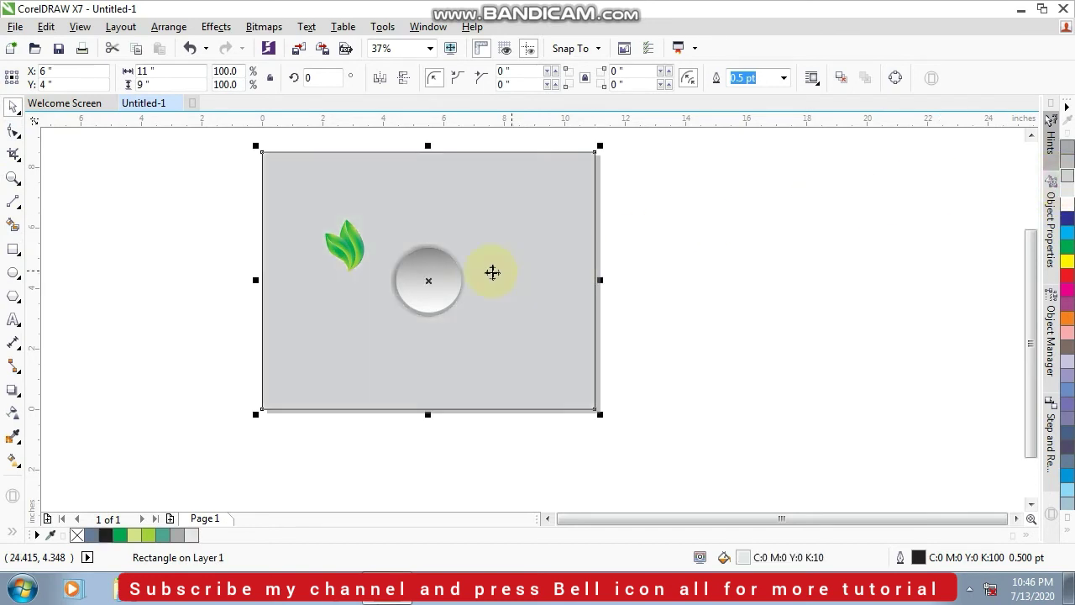
pyautogui.scroll(2, 454, 281)
pyautogui.scroll(3, 453, 281)
pyautogui.scroll(-2, 439, 290)
pyautogui.click(1066, 192)
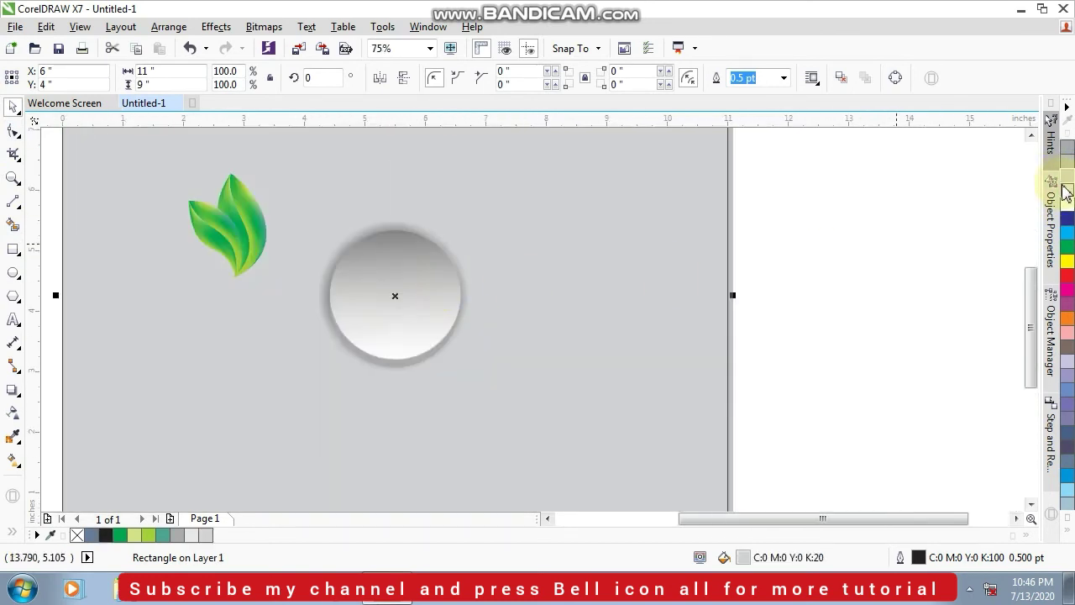
pyautogui.click(1066, 191)
pyautogui.click(792, 232)
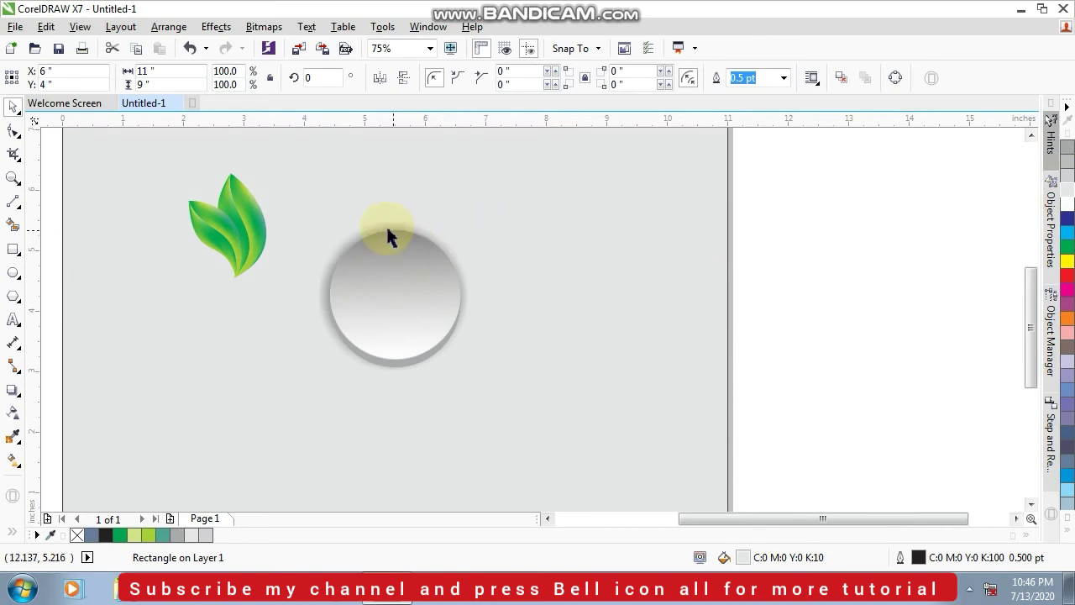
# Draw a flat horizontal rectangle about 1 inch wide across the left edge of the gradient circle.
pyautogui.click(14, 249)
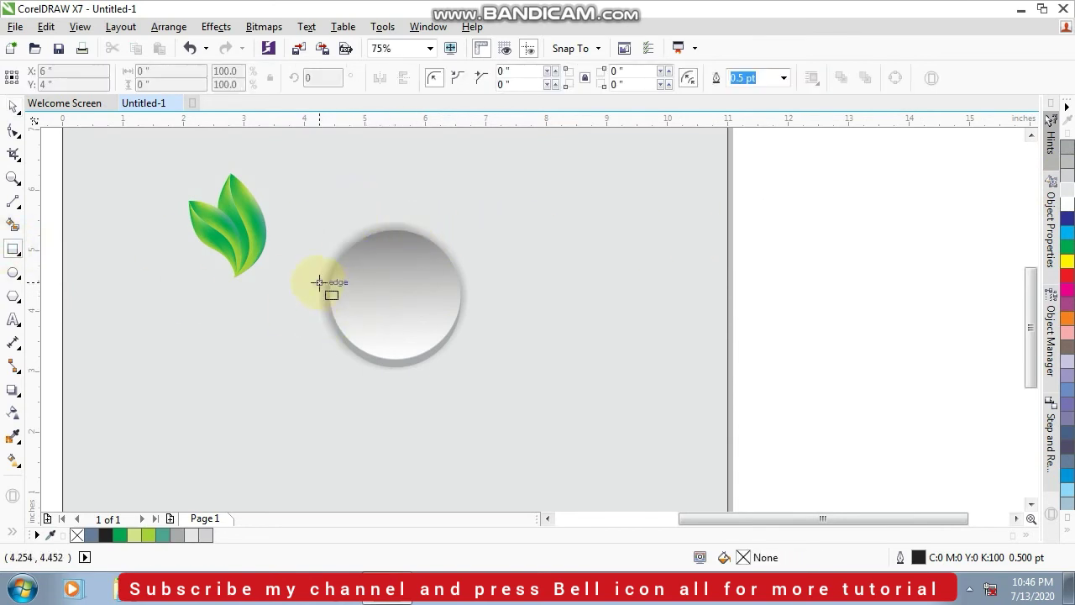
pyautogui.moveTo(319, 282); pyautogui.dragTo(377, 303)
pyautogui.click(13, 107)
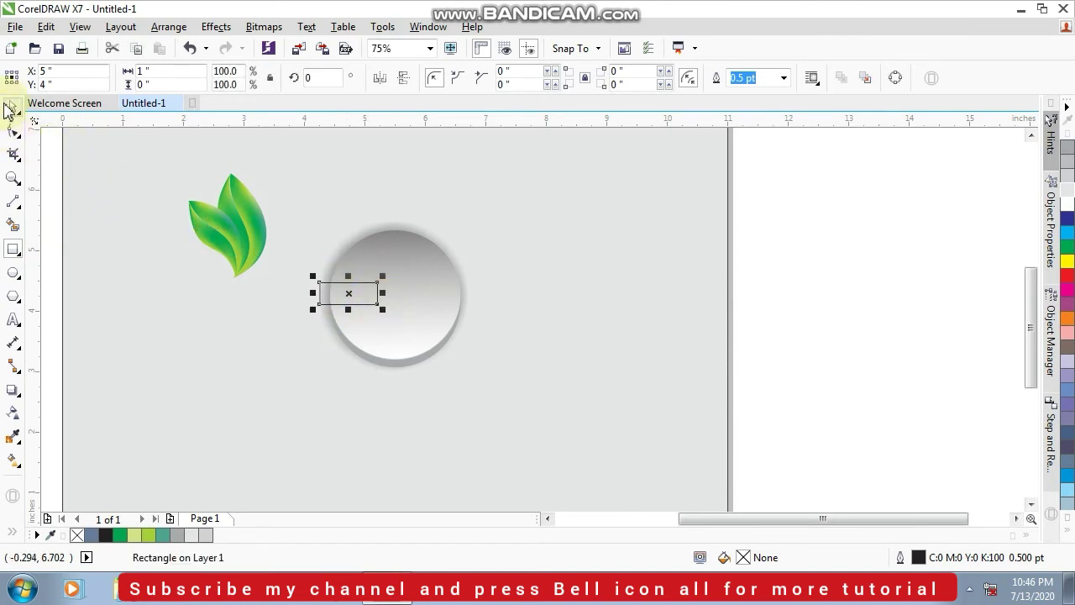
pyautogui.scroll(2, 327, 295)
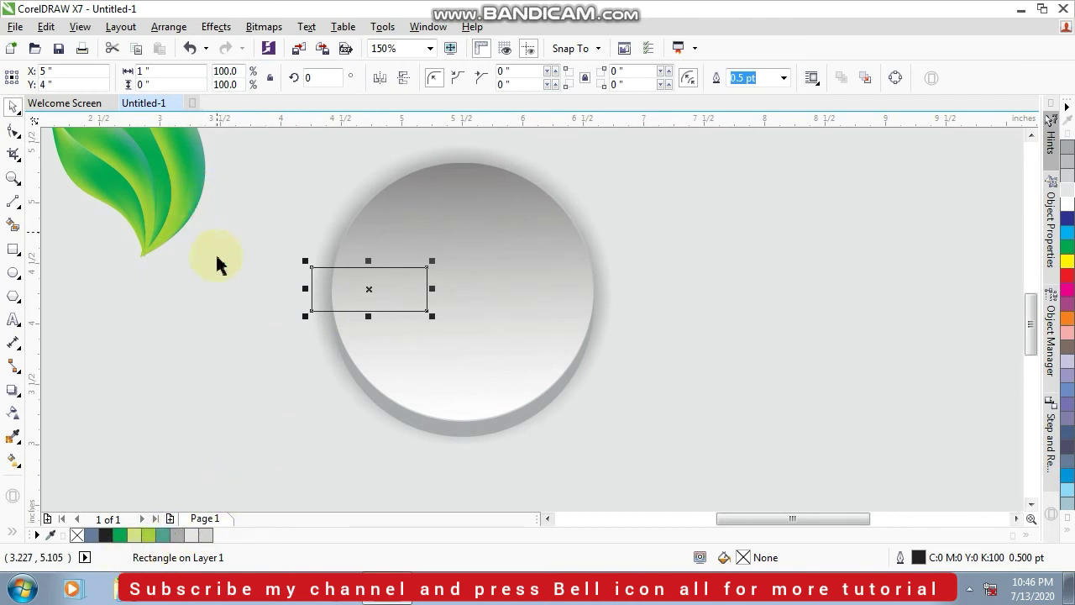
pyautogui.click(20, 467)
pyautogui.click(71, 475)
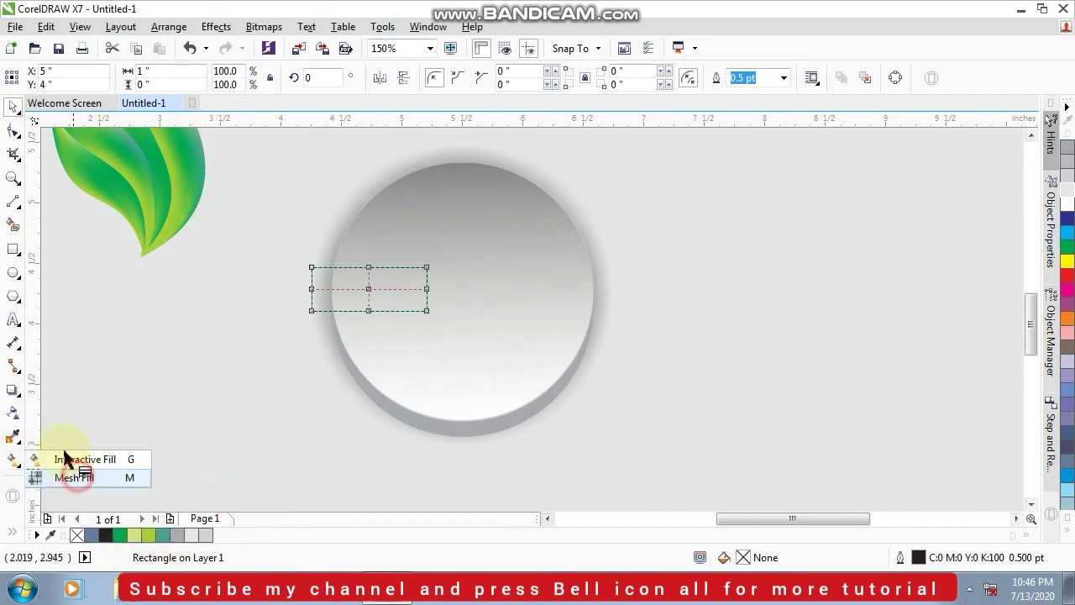
pyautogui.click(13, 108)
pyautogui.click(183, 178)
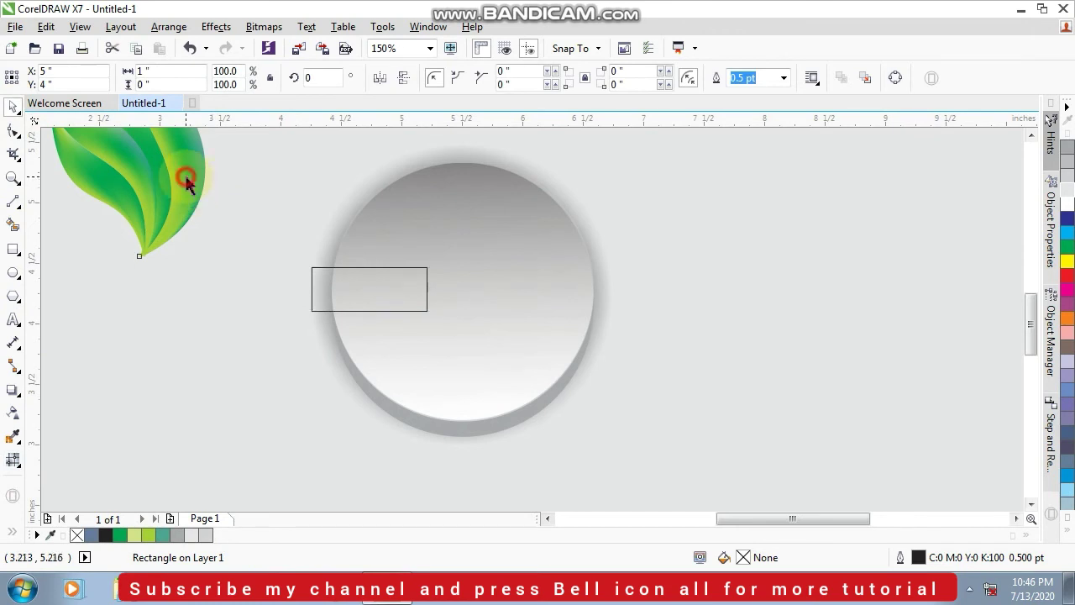
pyautogui.click(522, 82)
pyautogui.click(101, 331)
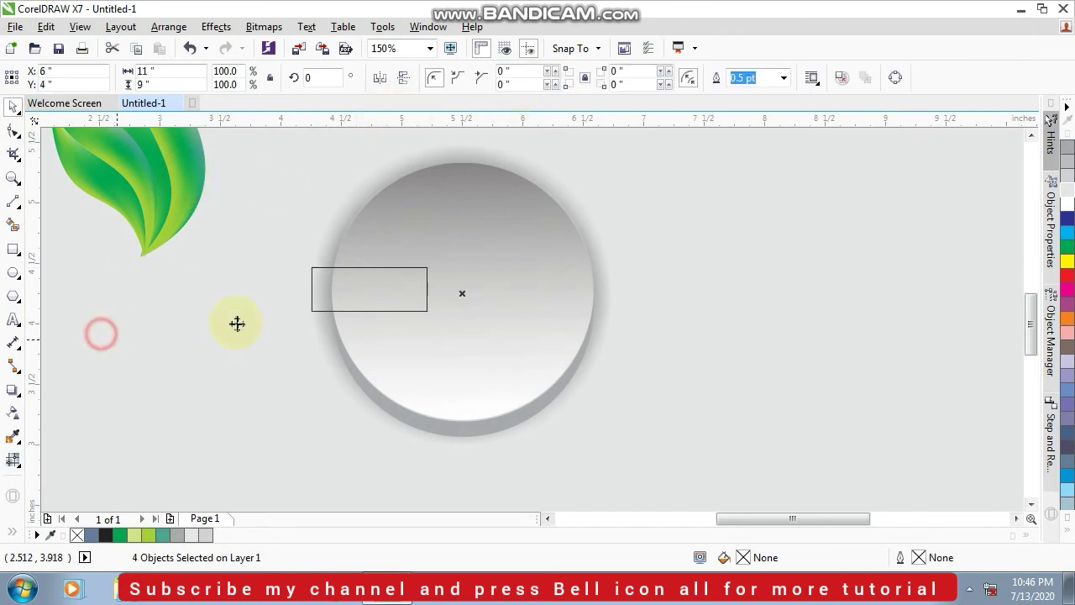
# Copy the green mesh fill from the leaf onto the small rectangle with the Mesh Fill tool.
pyautogui.click(323, 309)
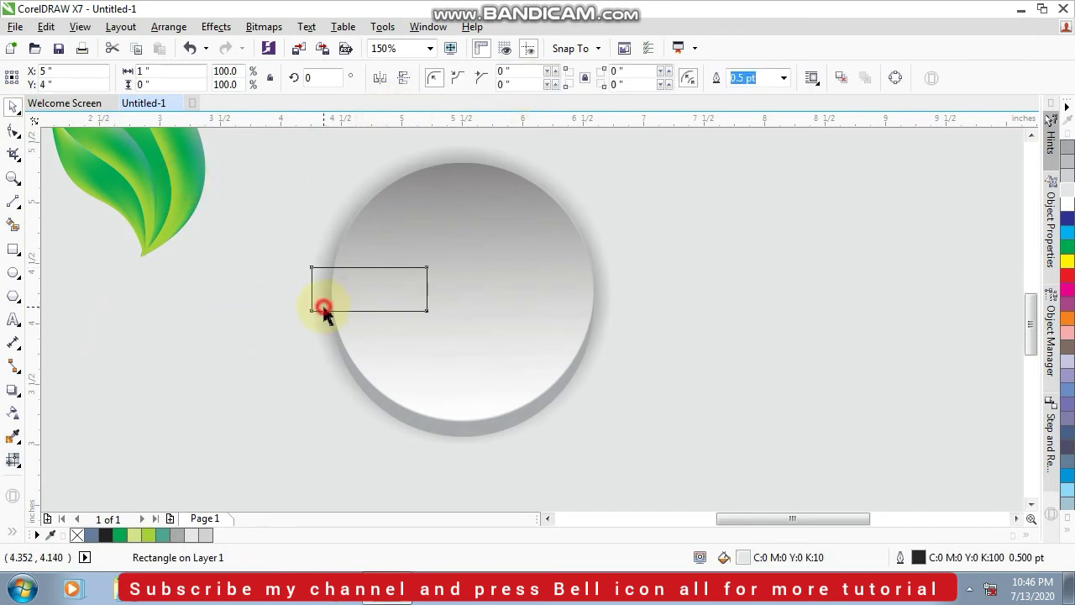
pyautogui.click(14, 459)
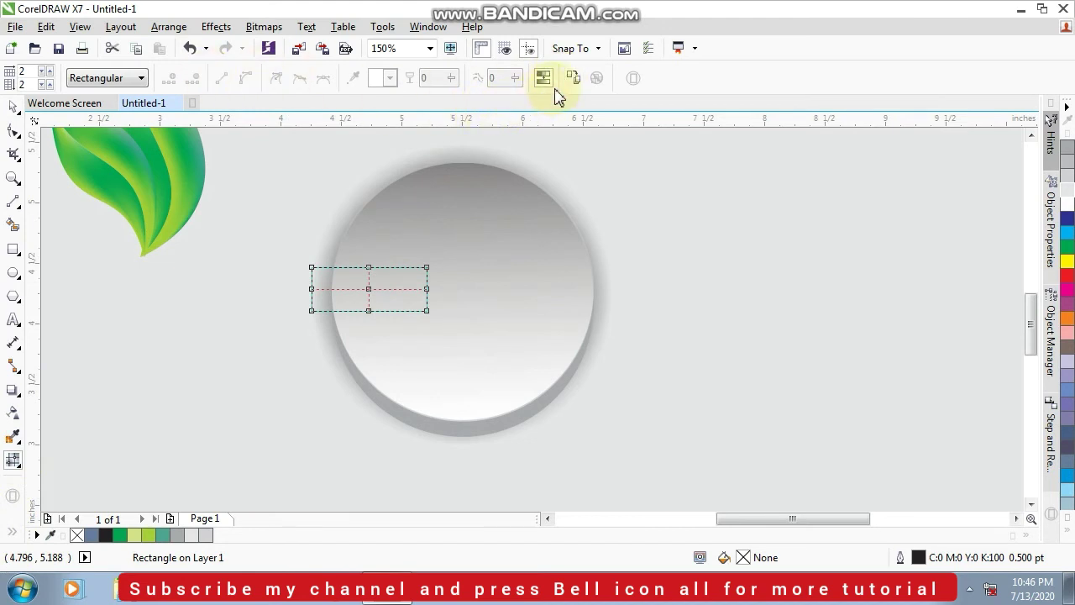
pyautogui.click(579, 78)
pyautogui.click(187, 164)
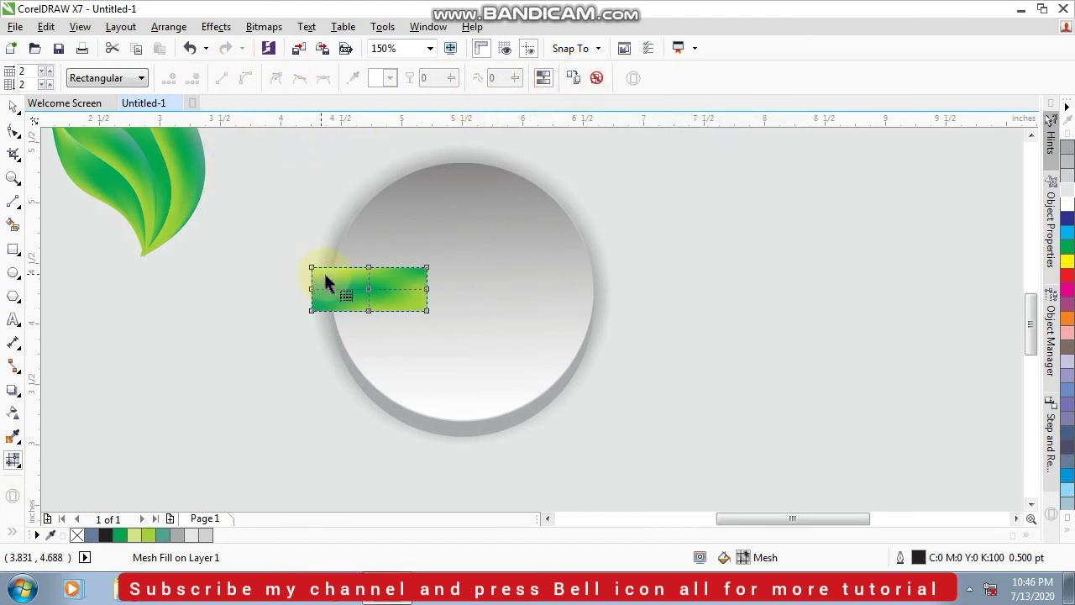
pyautogui.click(13, 108)
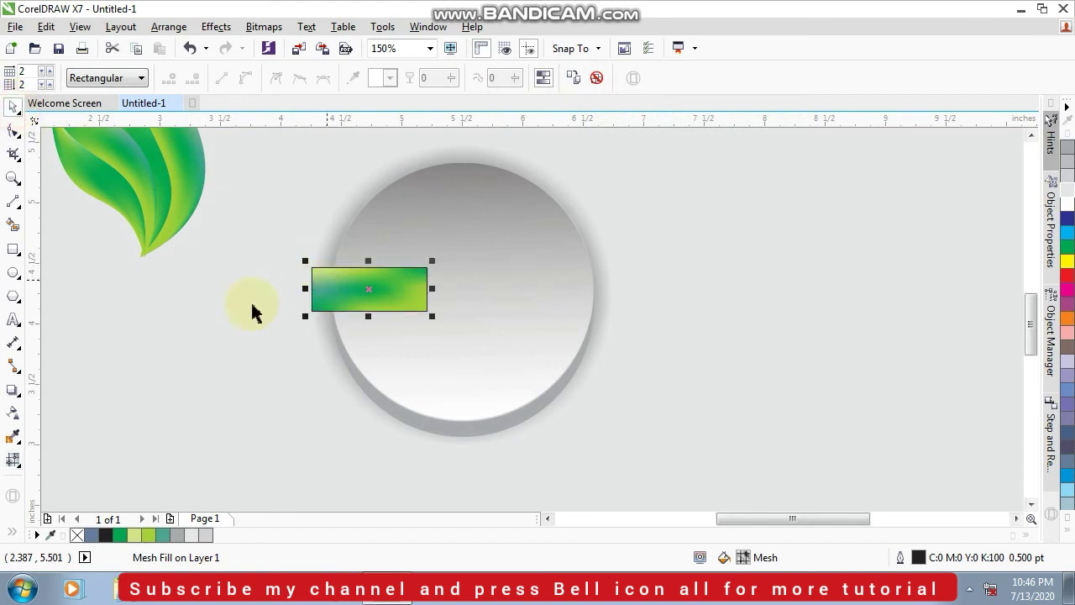
# Remove the outline of the green mesh rectangle and apply a uniform transparency of 50 to it.
pyautogui.rightClick(76, 535)
pyautogui.click(12, 413)
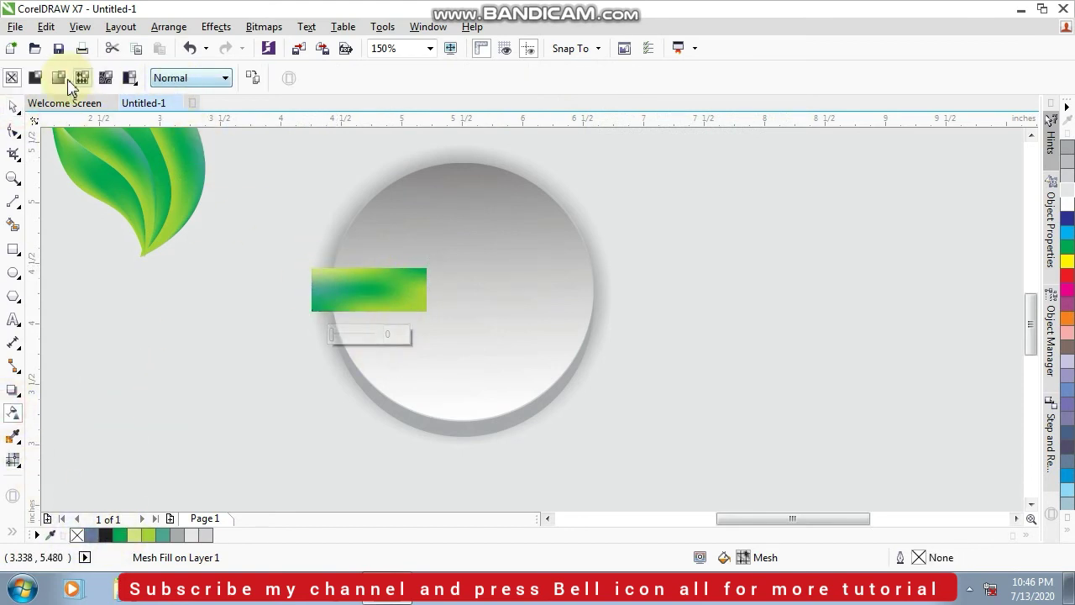
pyautogui.click(37, 78)
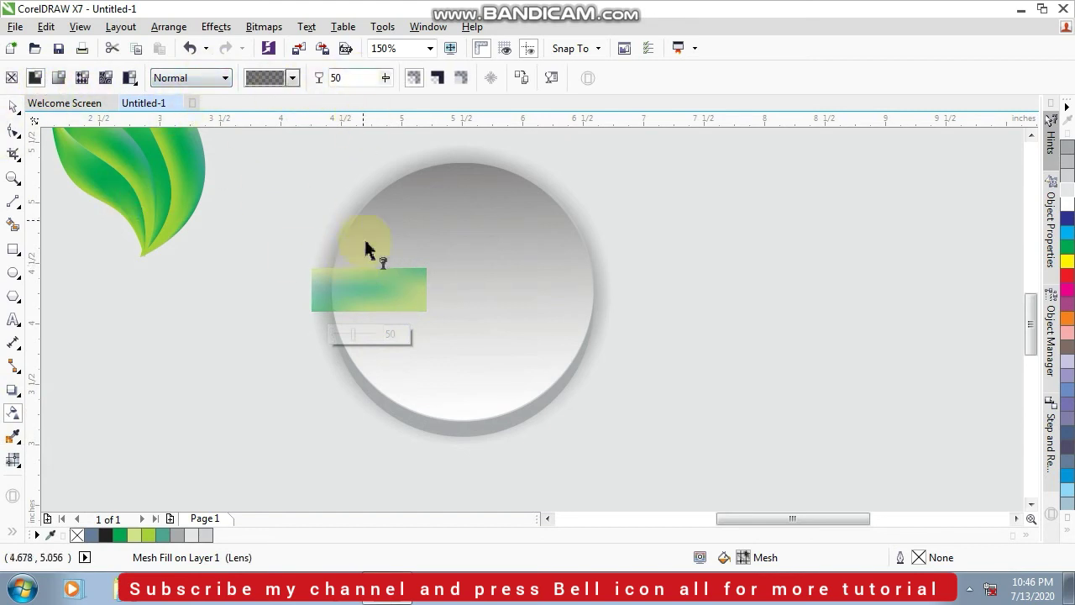
# Set the small green mesh rectangle's uniform transparency to 25.
pyautogui.moveTo(346, 340); pyautogui.dragTo(336, 340)
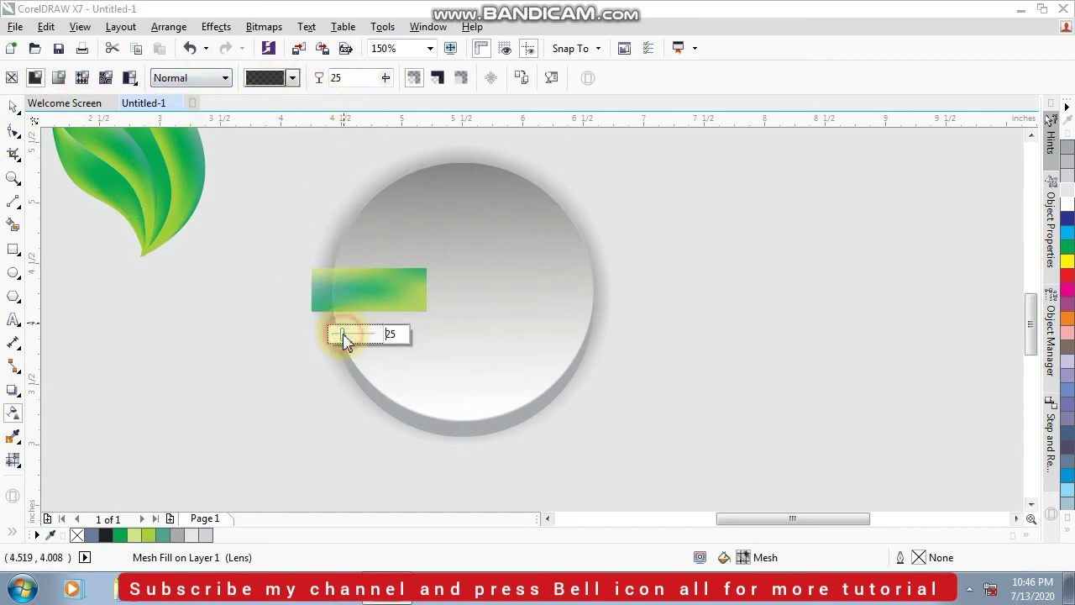
pyautogui.click(13, 107)
# Select the five pieces of the leaf pair and group them.
pyautogui.scroll(-2, 331, 283)
pyautogui.click(227, 342)
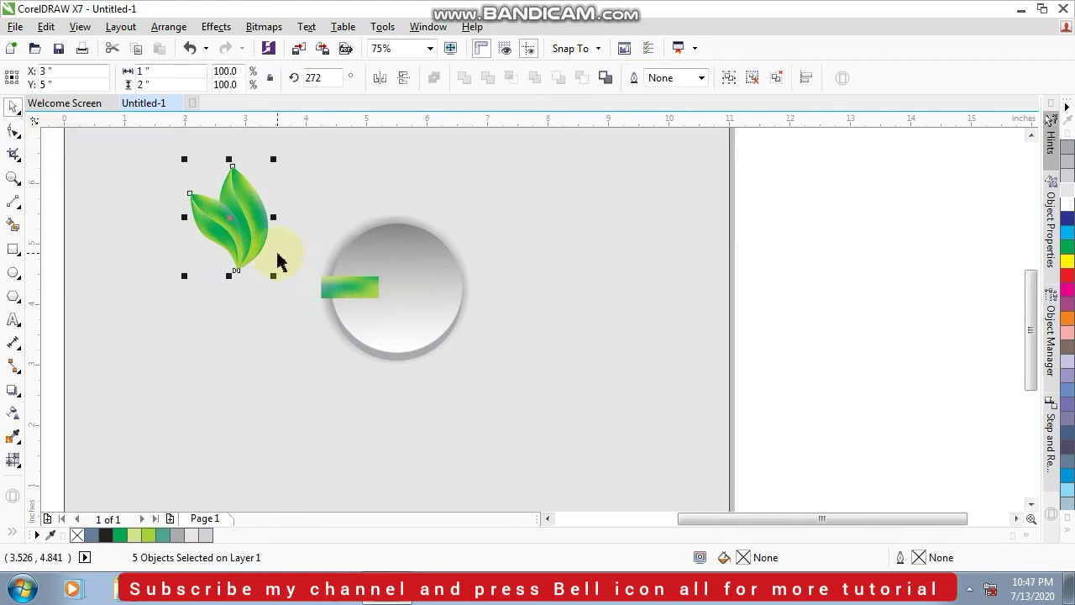
pyautogui.hotkey('ctrl', 'g')
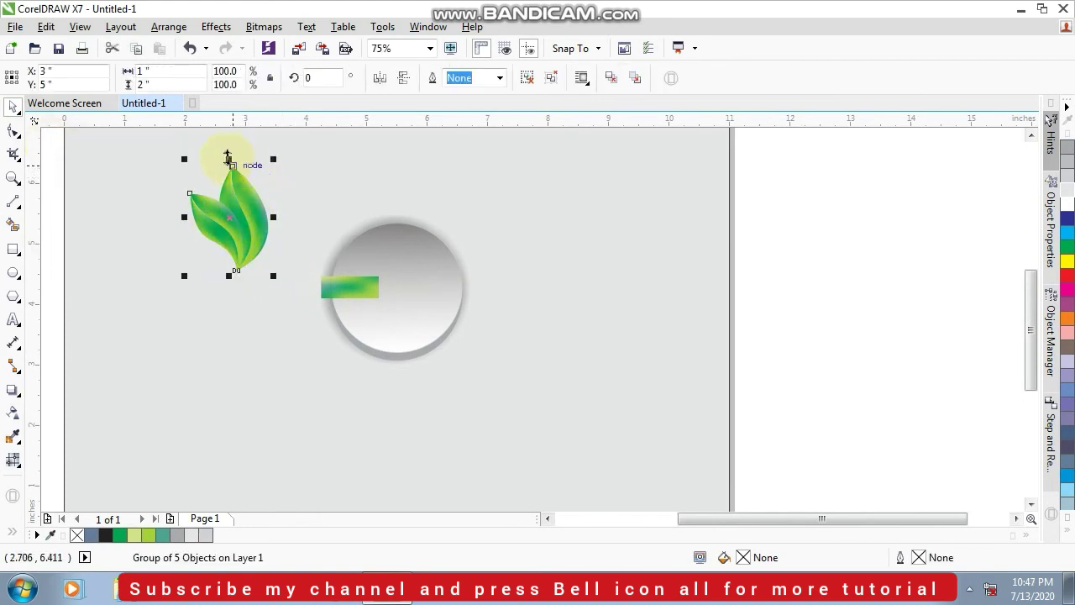
# Stretch the leaf group vertically to about 118% and place it on top of the green rectangle by the circle.
pyautogui.moveTo(229, 159); pyautogui.dragTo(228, 140)
pyautogui.moveTo(255, 208); pyautogui.dragTo(361, 225)
pyautogui.scroll(2, 353, 262)
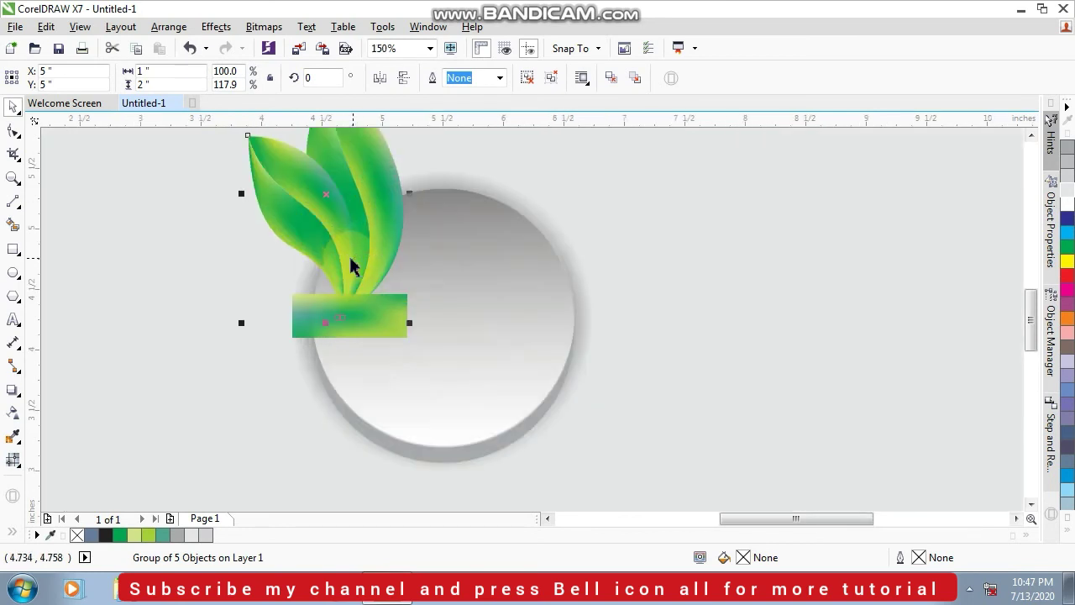
# Mirror the leaf group horizontally and shift it so its stems rise from the green rectangle.
pyautogui.click(379, 78)
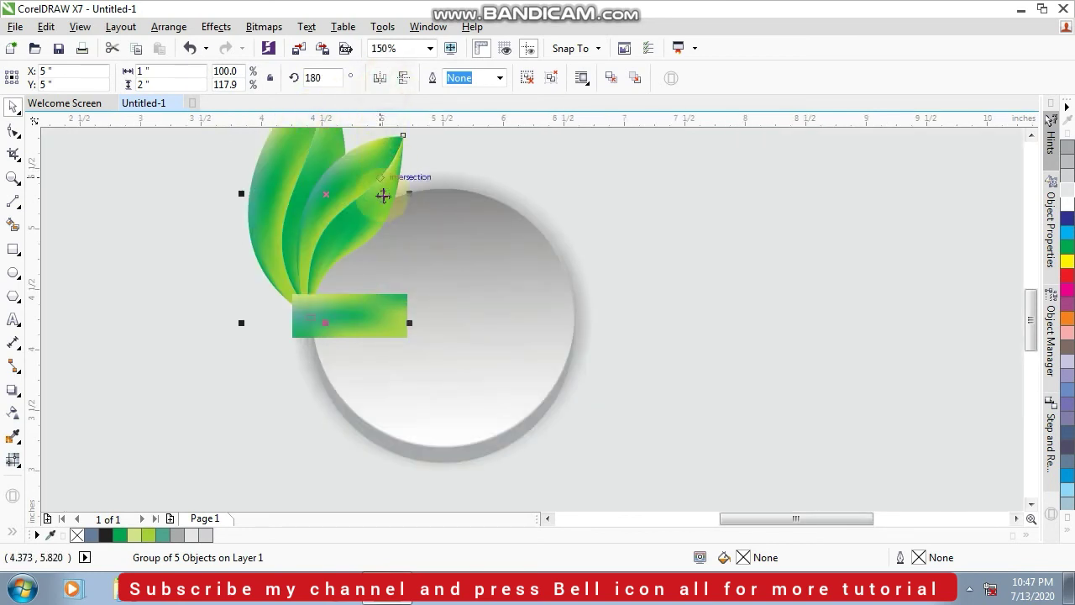
pyautogui.scroll(-2, 372, 211)
pyautogui.scroll(2, 374, 197)
pyautogui.scroll(2, 373, 197)
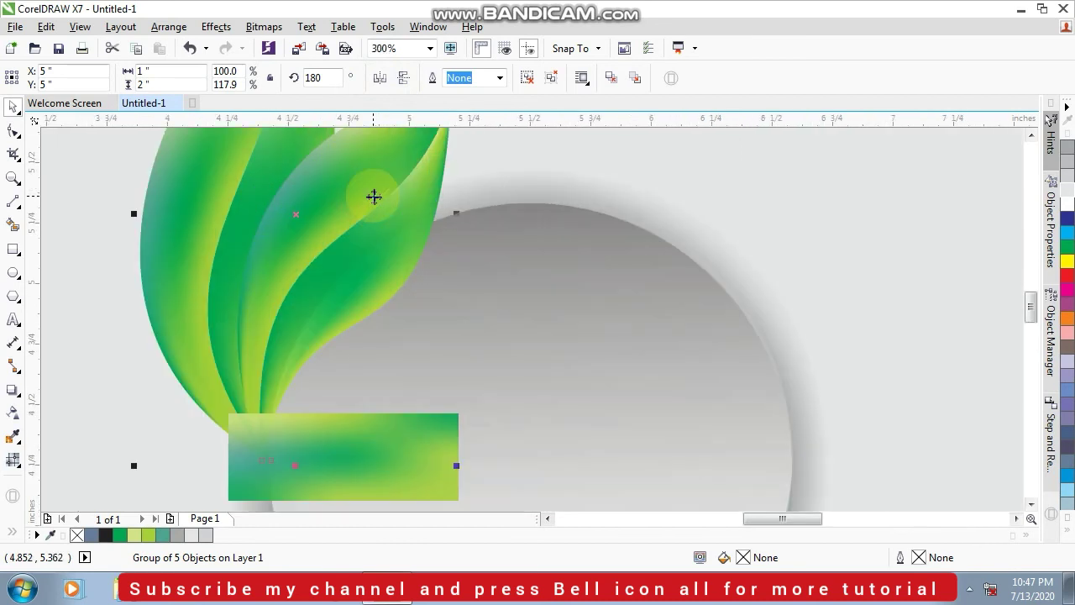
pyautogui.moveTo(372, 192); pyautogui.dragTo(414, 215)
pyautogui.scroll(-2, 415, 216)
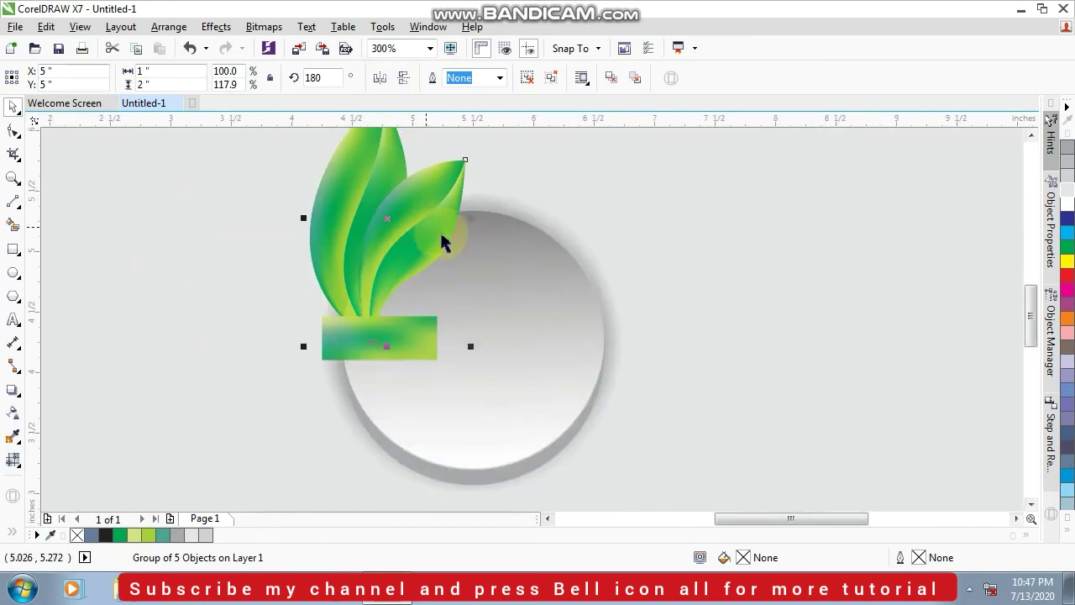
# Try sending the leaf group to the back of the page, and undo the order change.
pyautogui.rightClick(414, 203)
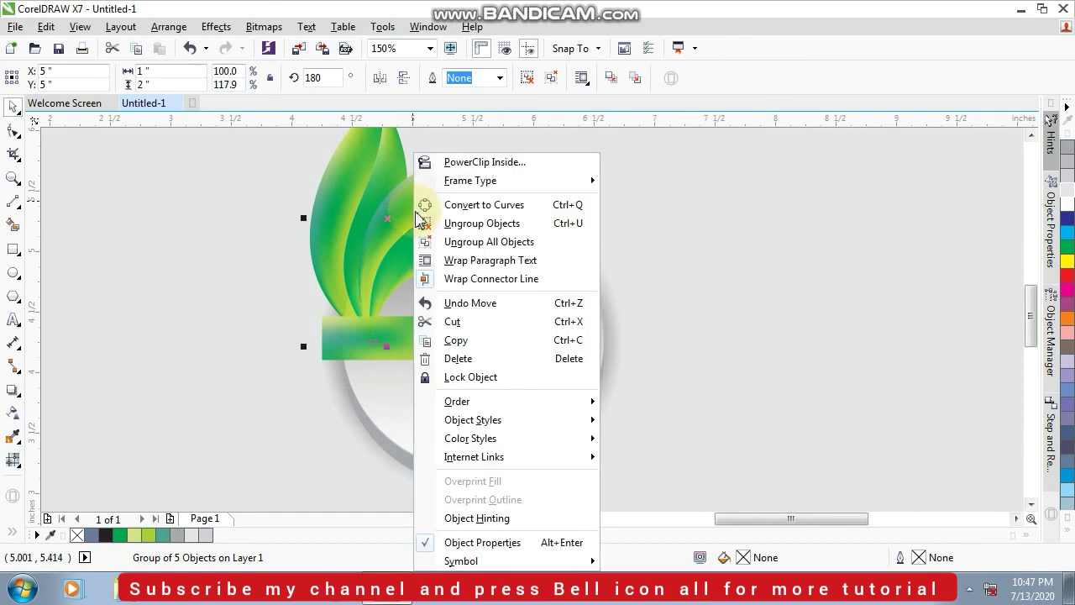
pyautogui.moveTo(560, 403)
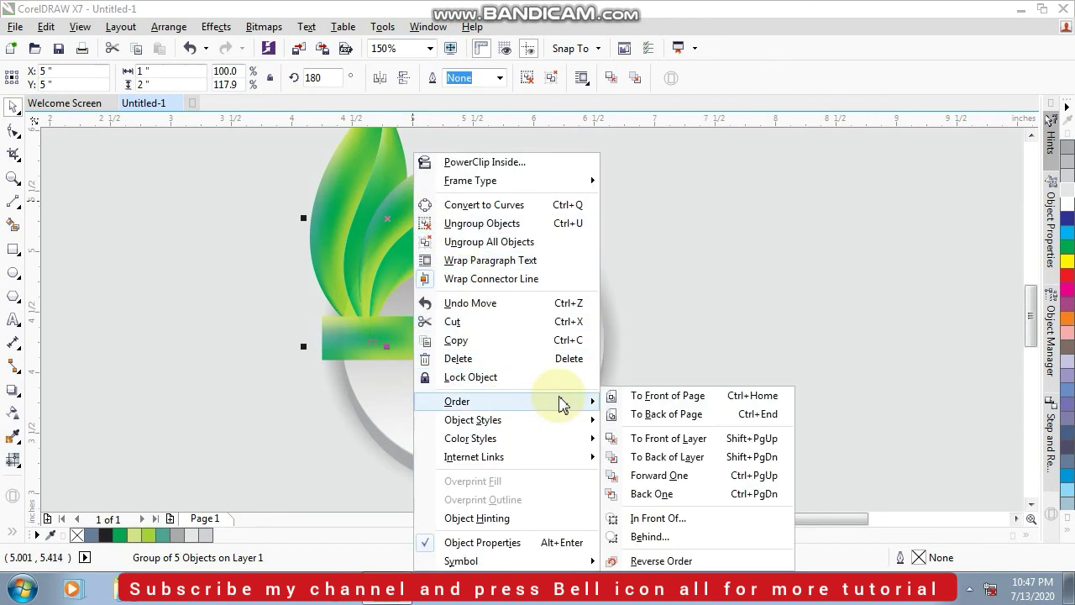
pyautogui.click(660, 416)
pyautogui.hotkey('ctrl', 'z')
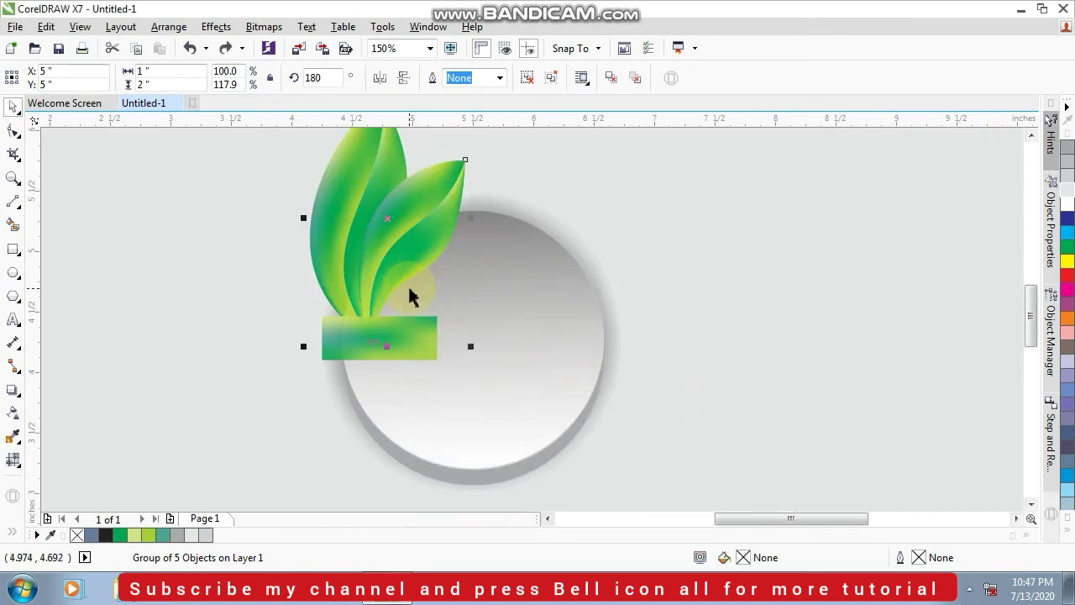
pyautogui.hotkey('ctrl', 'shift', 'z')
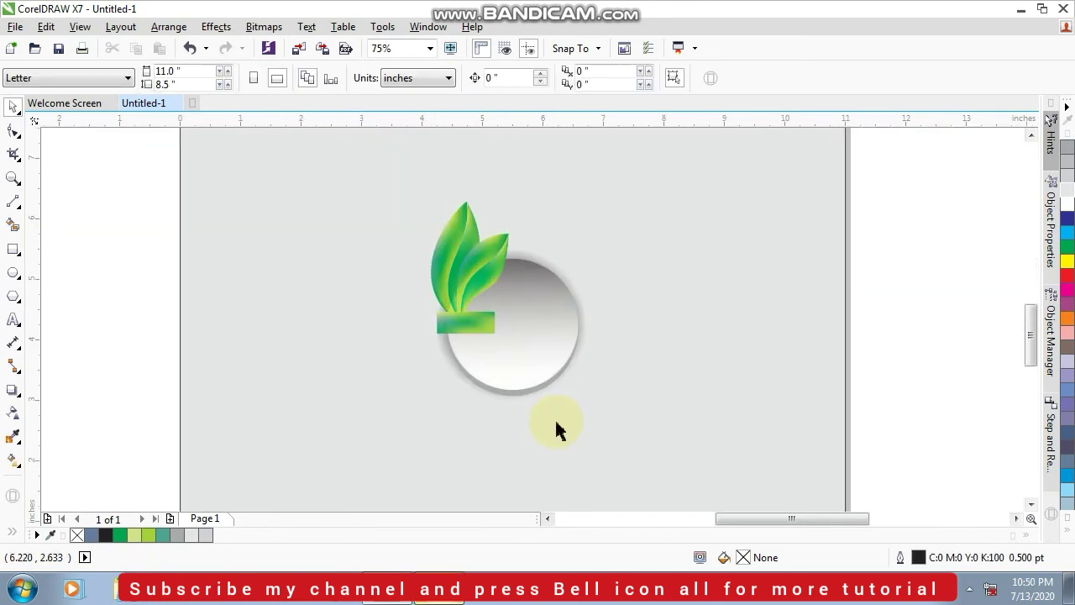
# Enlarge the circle's drop shadow group evenly about its centre to widen the dark rim around the circle.
pyautogui.scroll(3, 557, 427)
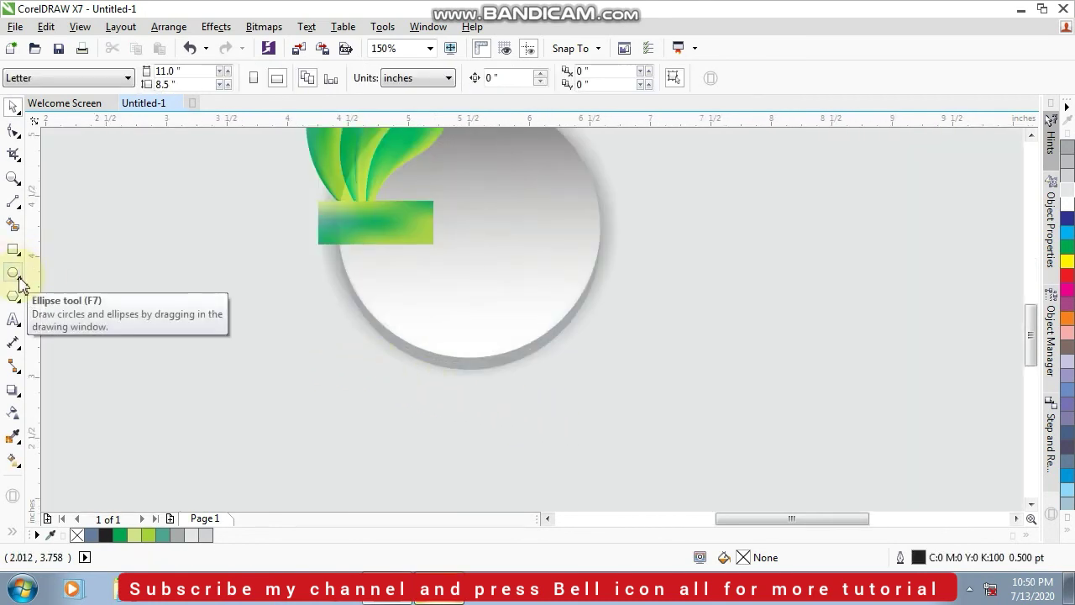
pyautogui.click(337, 306)
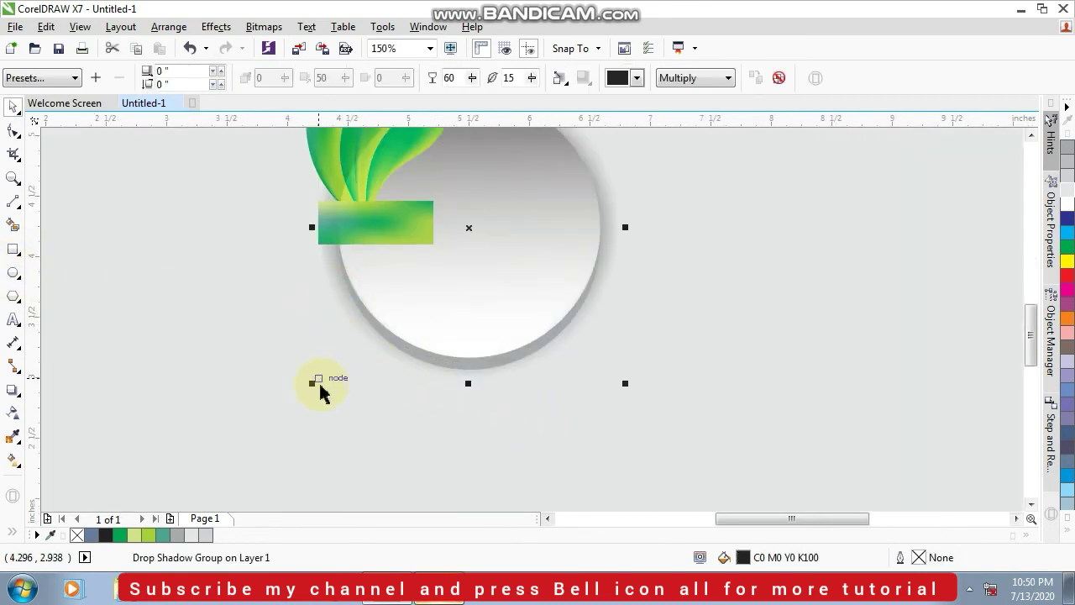
pyautogui.moveTo(319, 387); pyautogui.dragTo(299, 396)
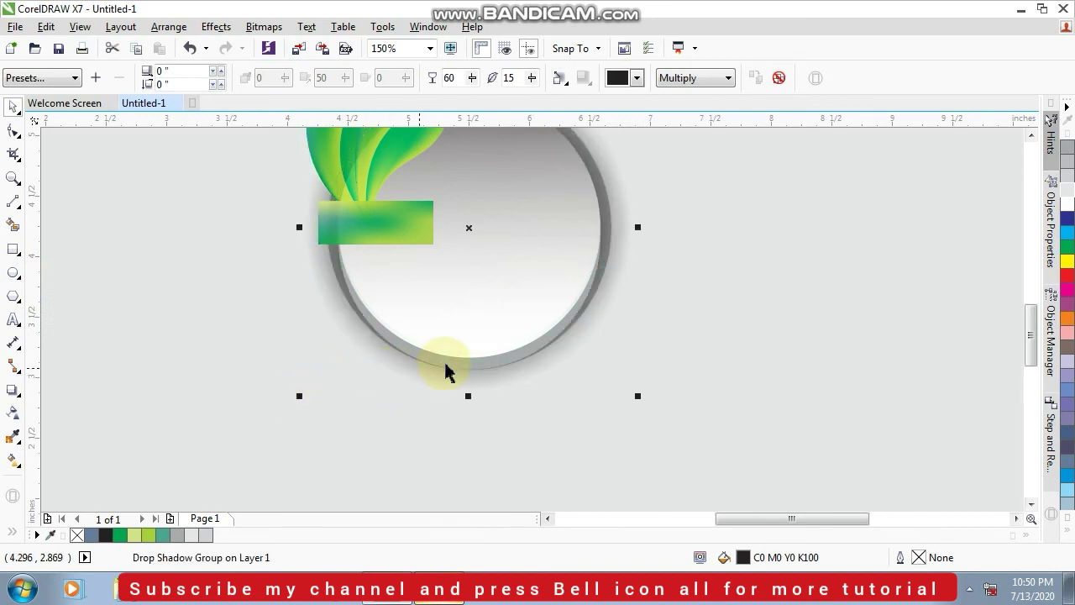
pyautogui.scroll(-2, 445, 372)
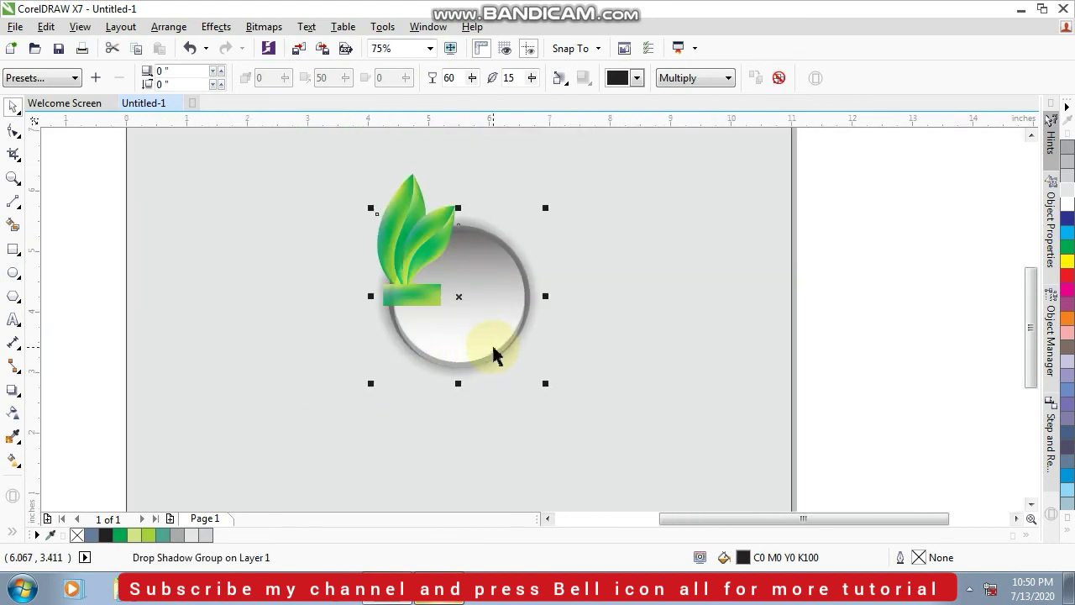
pyautogui.scroll(2, 518, 284)
pyautogui.moveTo(528, 254); pyautogui.dragTo(528, 268)
pyautogui.moveTo(436, 464); pyautogui.dragTo(438, 451)
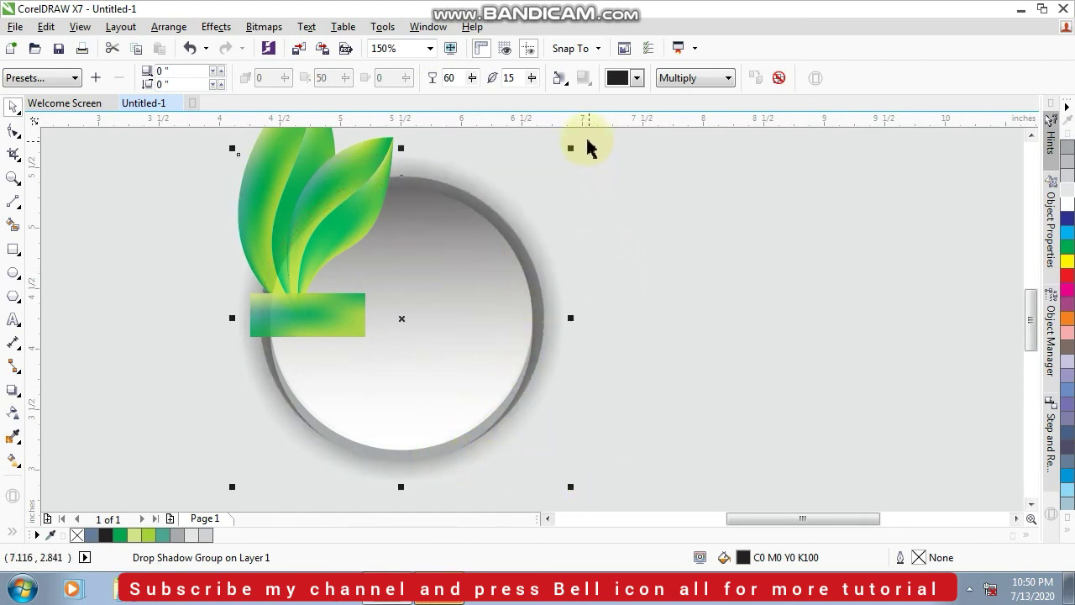
# Shrink the enlarged drop shadow group and shift it slightly downward behind the gradient circle.
pyautogui.moveTo(570, 148); pyautogui.dragTo(568, 169)
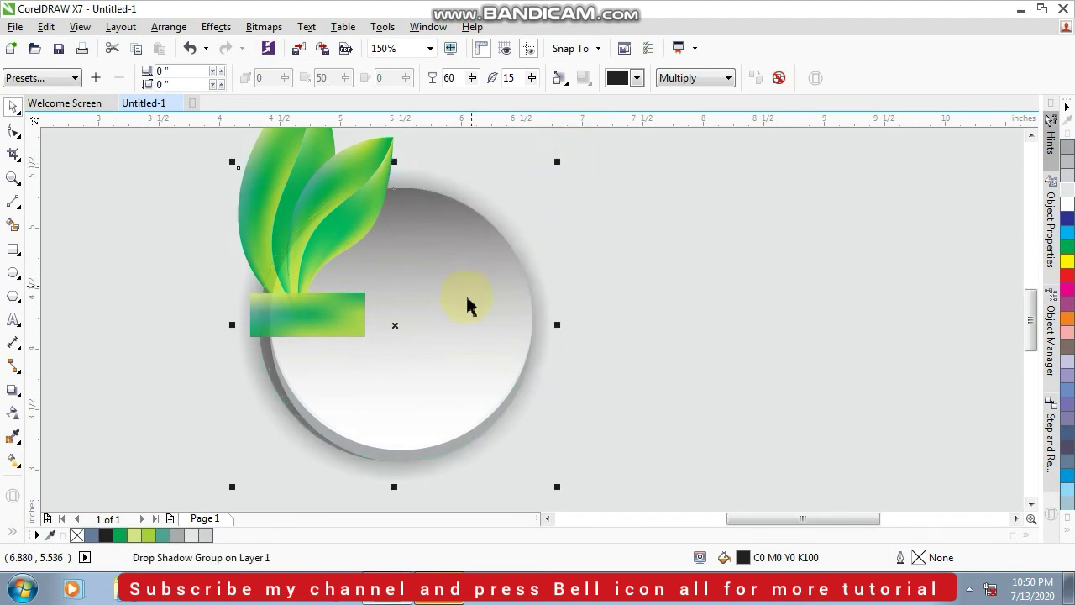
pyautogui.moveTo(437, 344); pyautogui.dragTo(441, 346)
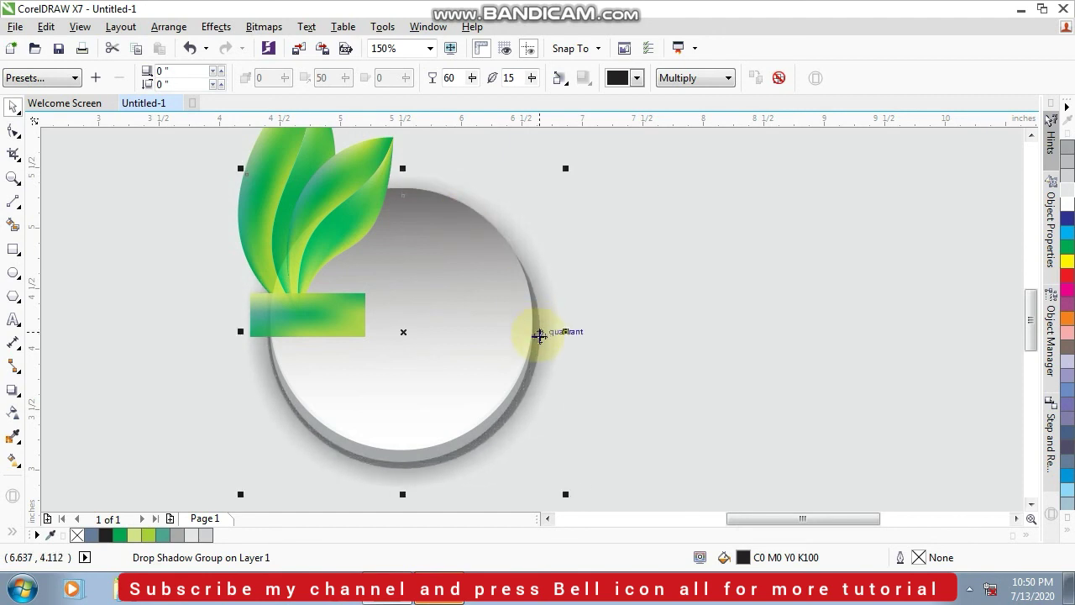
pyautogui.scroll(-1, 539, 334)
pyautogui.moveTo(554, 417); pyautogui.dragTo(548, 413)
# Raise the circle's drop shadow opacity to 94 and deselect it.
pyautogui.click(13, 390)
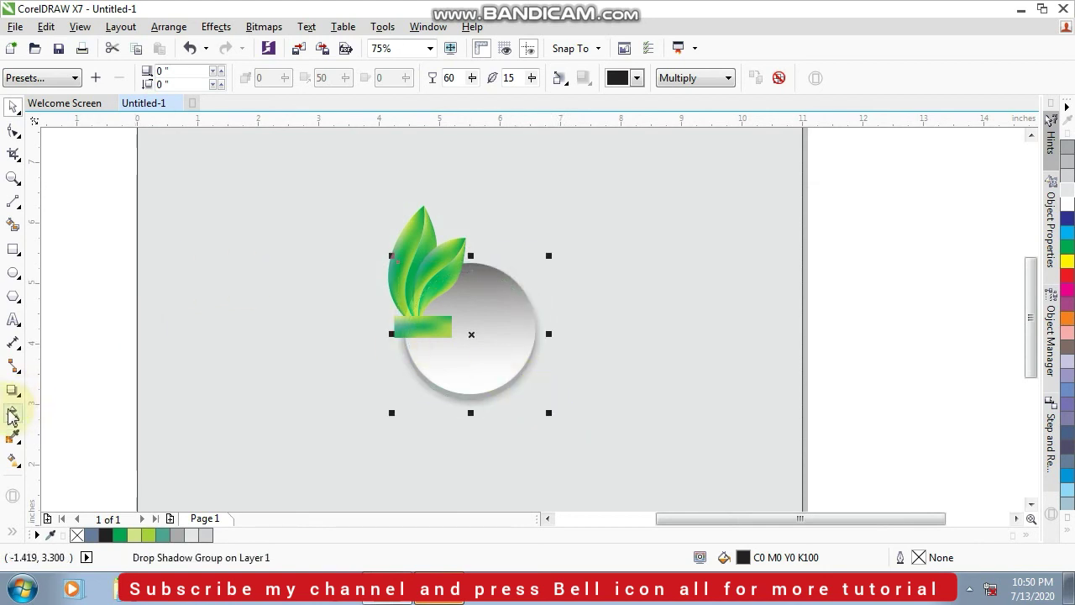
pyautogui.scroll(2, 522, 336)
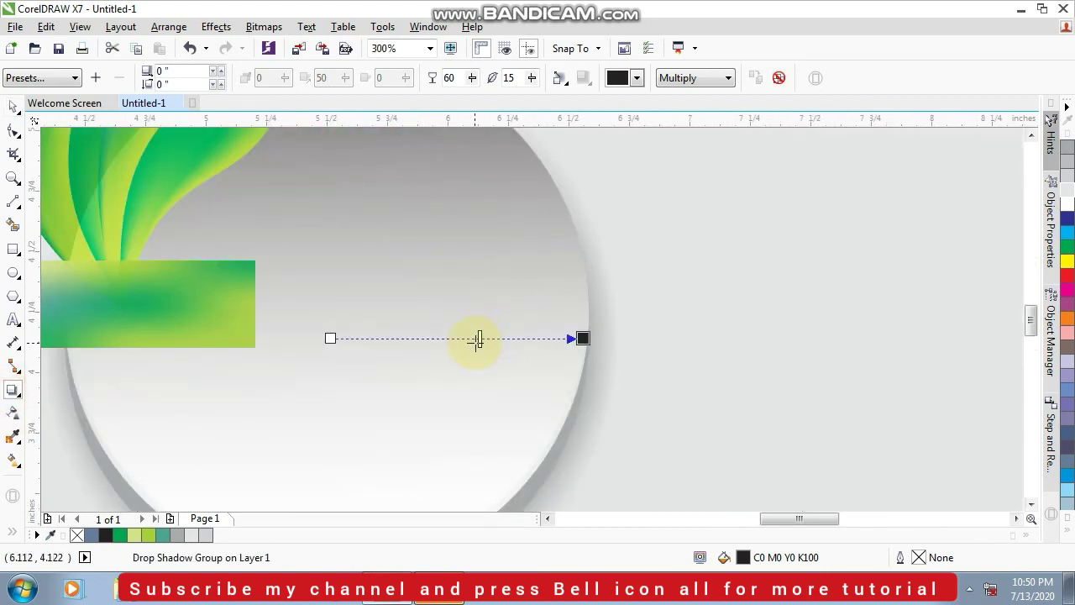
pyautogui.scroll(-1, 564, 340)
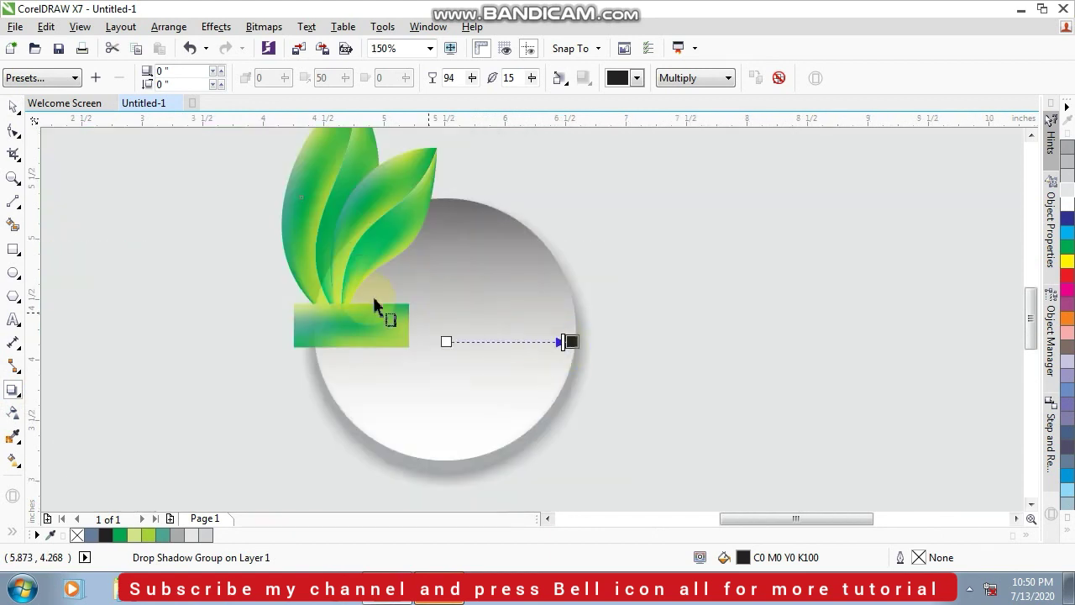
pyautogui.click(14, 105)
pyautogui.scroll(-1, 312, 241)
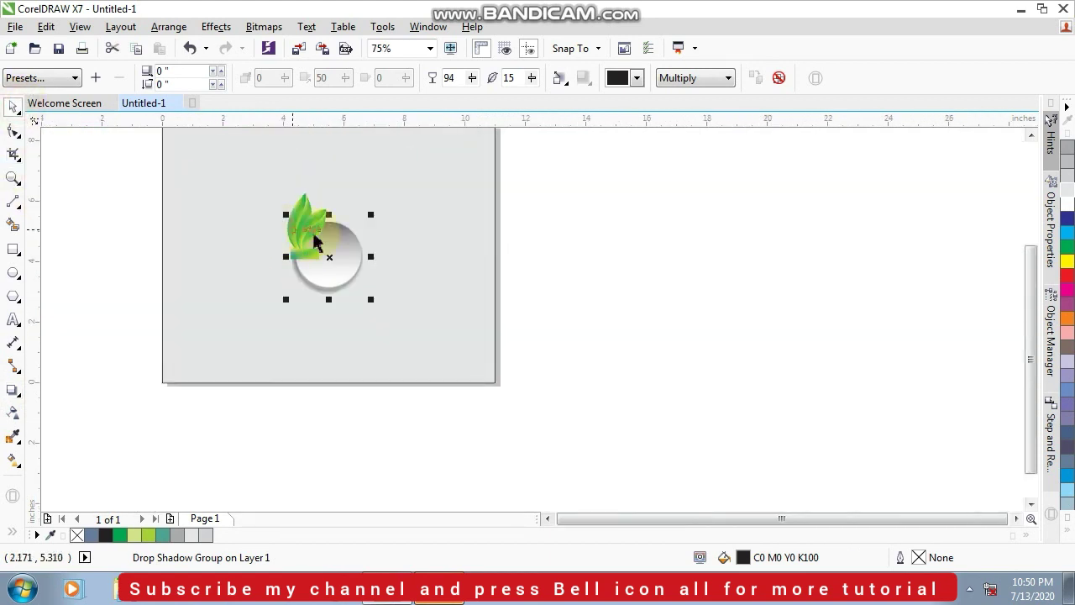
pyautogui.scroll(-1, 312, 240)
pyautogui.click(886, 237)
# Draw a flat ellipse about 2.5 inches wide just below the circle and fill it with black.
pyautogui.scroll(2, 324, 281)
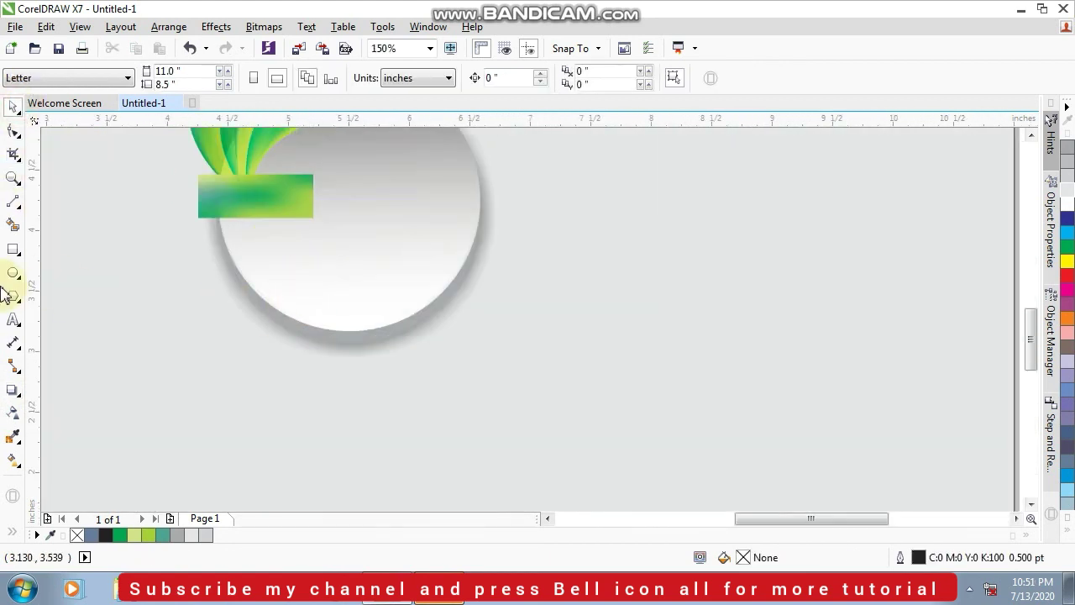
pyautogui.moveTo(217, 359); pyautogui.dragTo(513, 397)
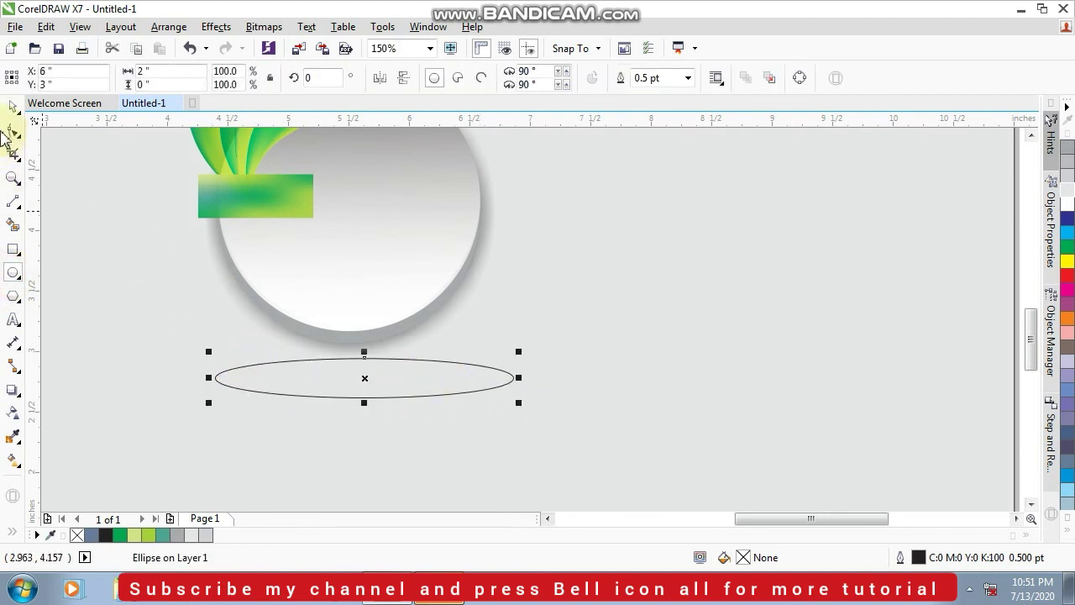
pyautogui.click(10, 104)
pyautogui.click(108, 535)
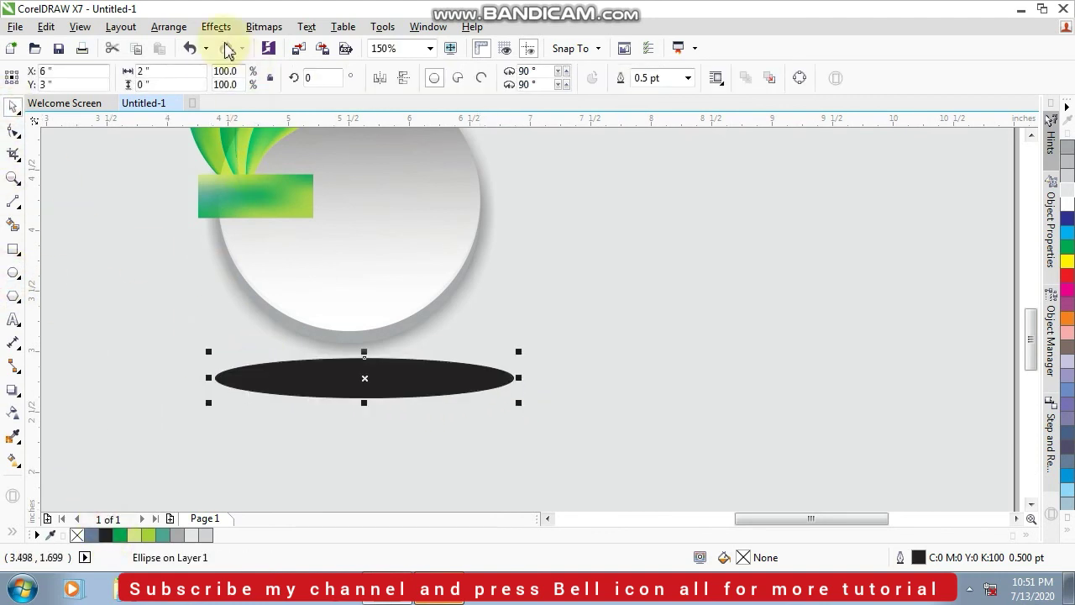
# Convert the black ellipse to a 300 dpi CMYK bitmap.
pyautogui.click(262, 27)
pyautogui.click(348, 30)
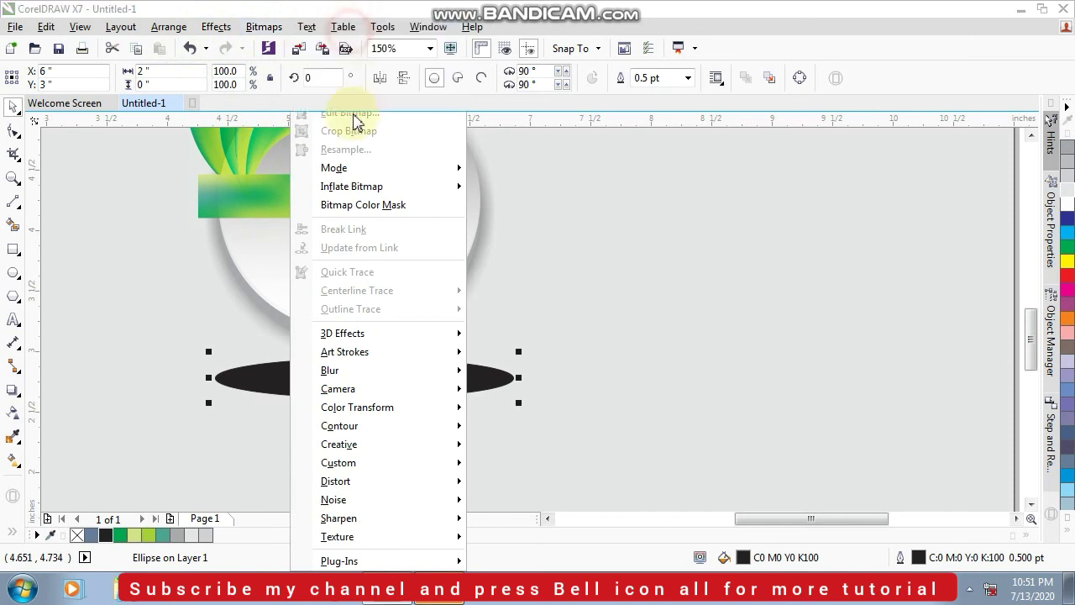
pyautogui.click(495, 385)
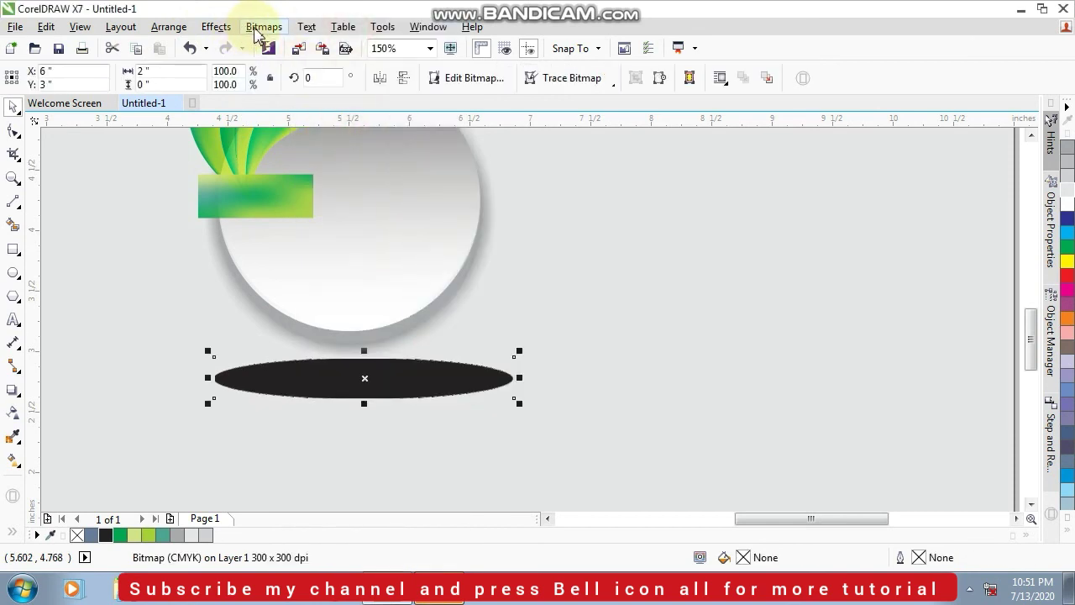
# Apply a Gaussian blur with a radius of 37 pixels to the black ellipse bitmap.
pyautogui.click(263, 27)
pyautogui.moveTo(471, 374)
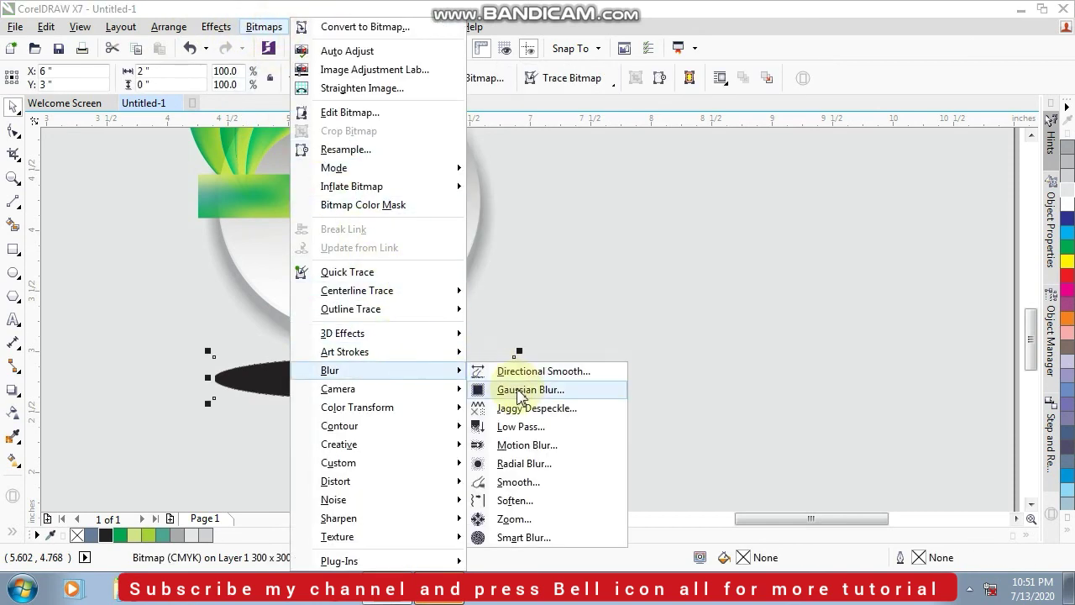
pyautogui.click(514, 388)
pyautogui.click(448, 281)
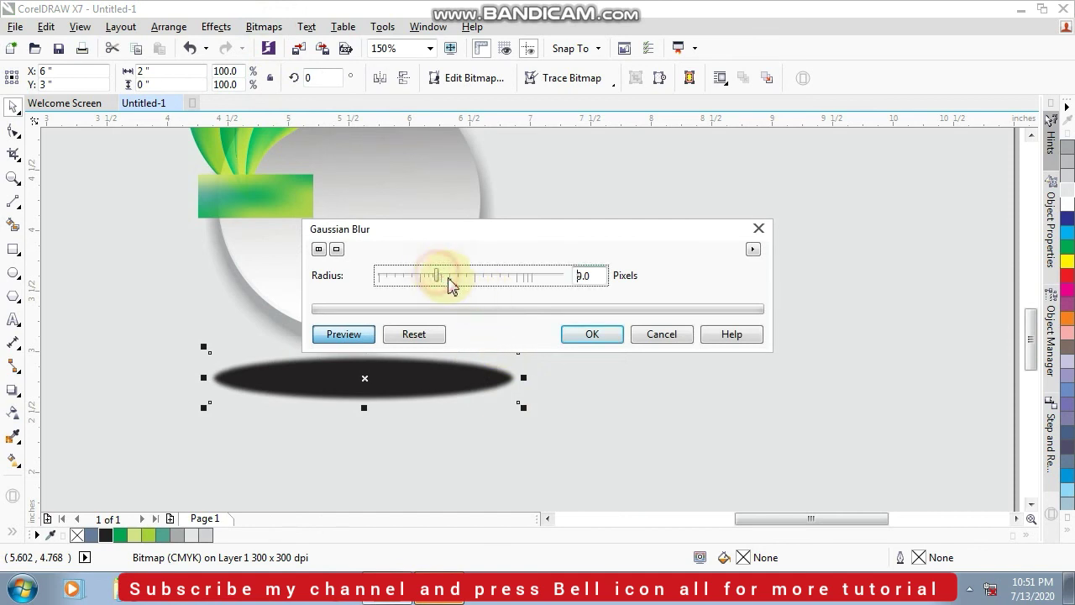
pyautogui.click(451, 278)
pyautogui.click(467, 283)
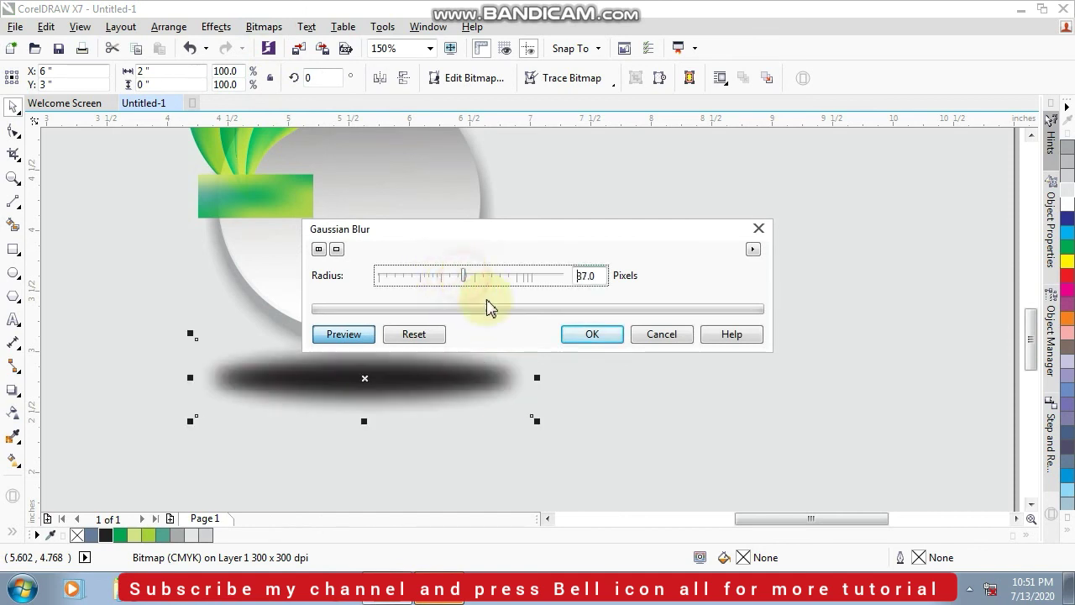
pyautogui.click(578, 339)
# Flatten the blurred ellipse to 23.4% height and place it directly under the circle as a ground shadow.
pyautogui.moveTo(365, 438); pyautogui.dragTo(356, 361)
pyautogui.scroll(-3, 362, 368)
pyautogui.scroll(3, 362, 368)
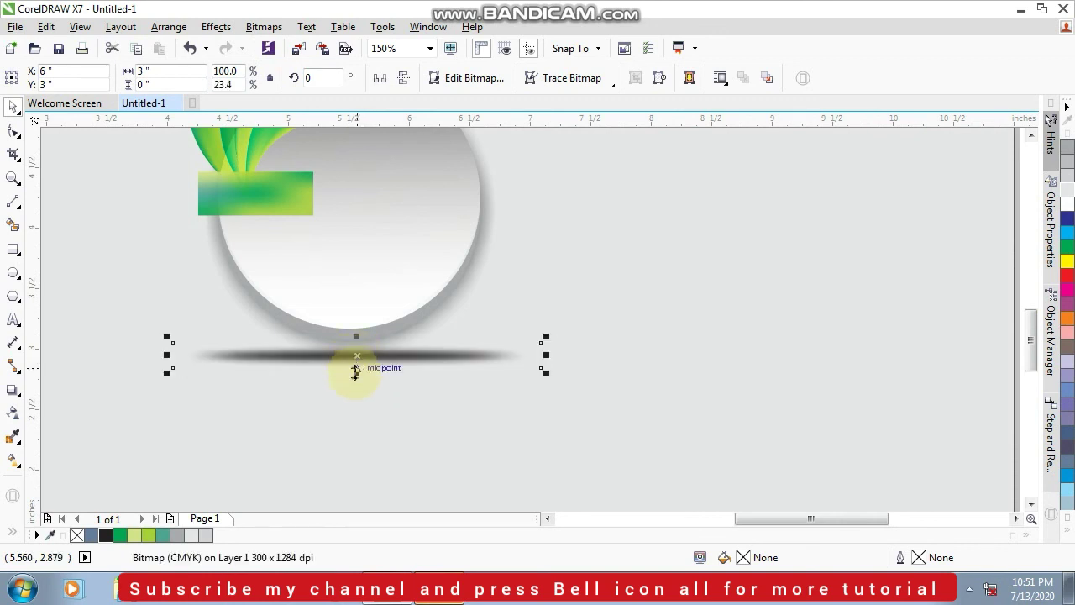
pyautogui.keyDown('shift'); pyautogui.click(355, 398); pyautogui.keyUp('shift')
pyautogui.scroll(-2, 357, 397)
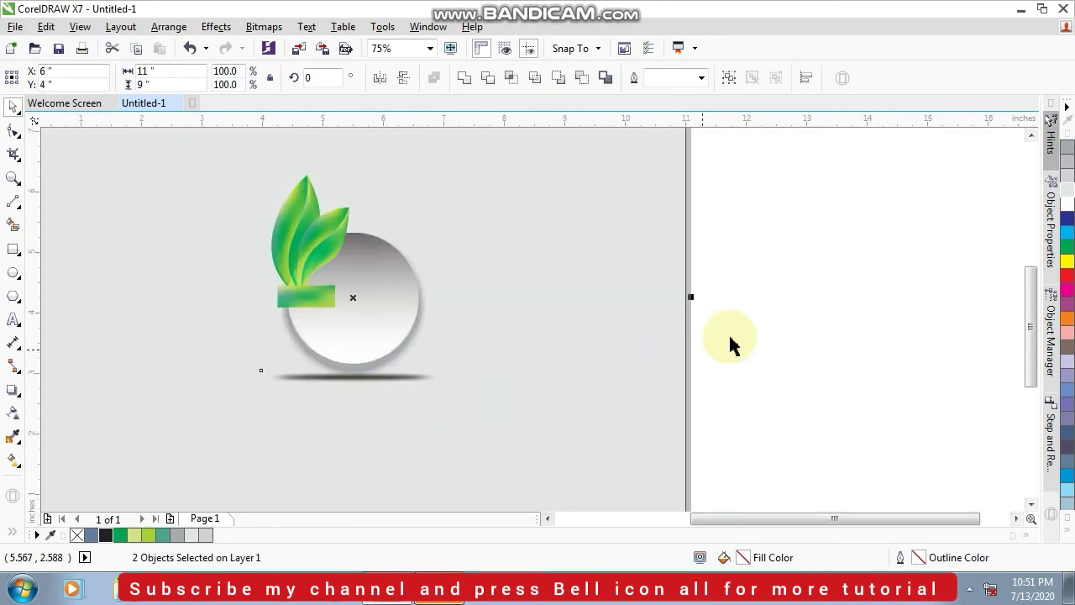
pyautogui.click(796, 301)
# Start the Text tool to add lettering to the green rectangle.
pyautogui.scroll(2, 274, 290)
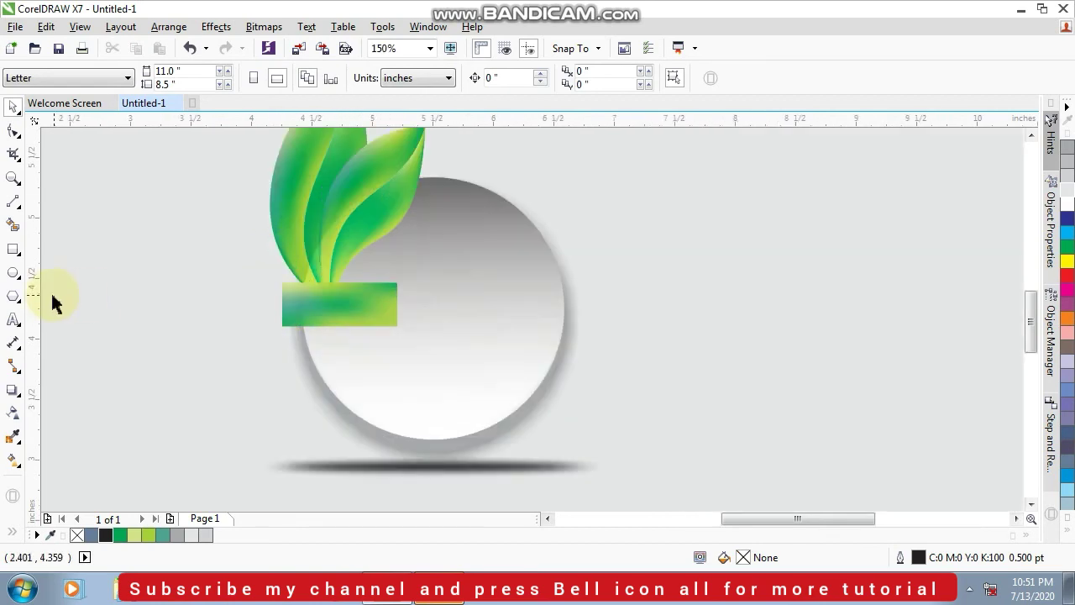
pyautogui.click(14, 319)
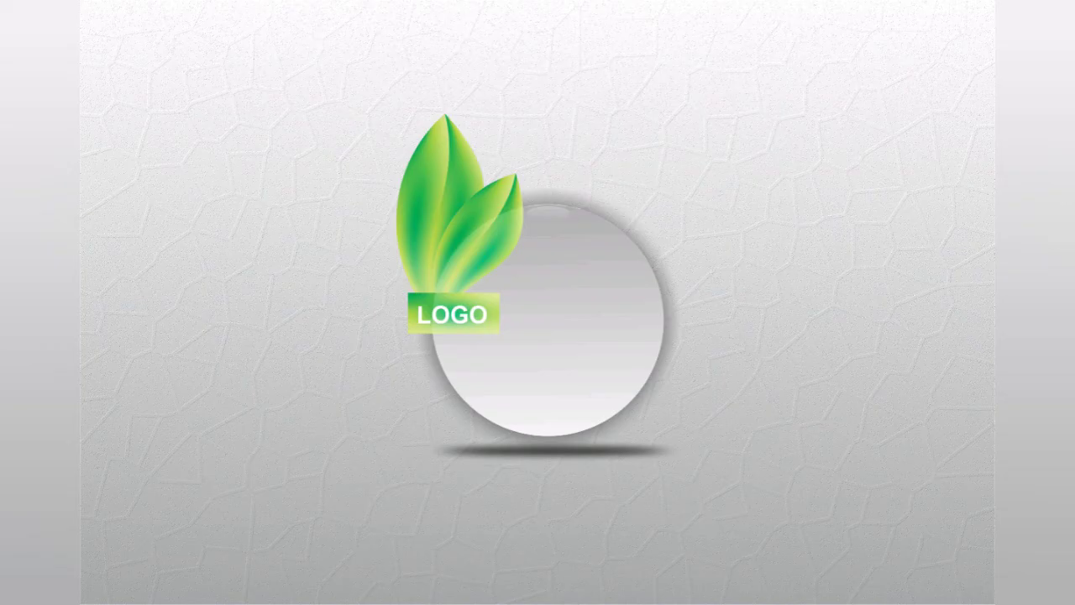